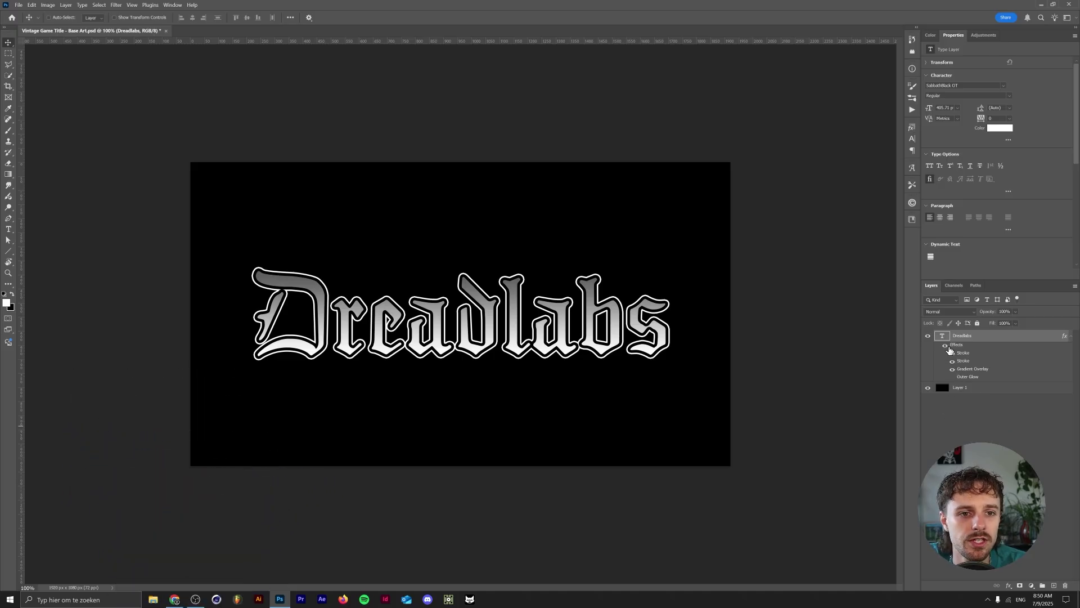
Toggle the title's strokes and gradient overlay off and back on to compare.
left_click_drag(953, 353, 953, 369)
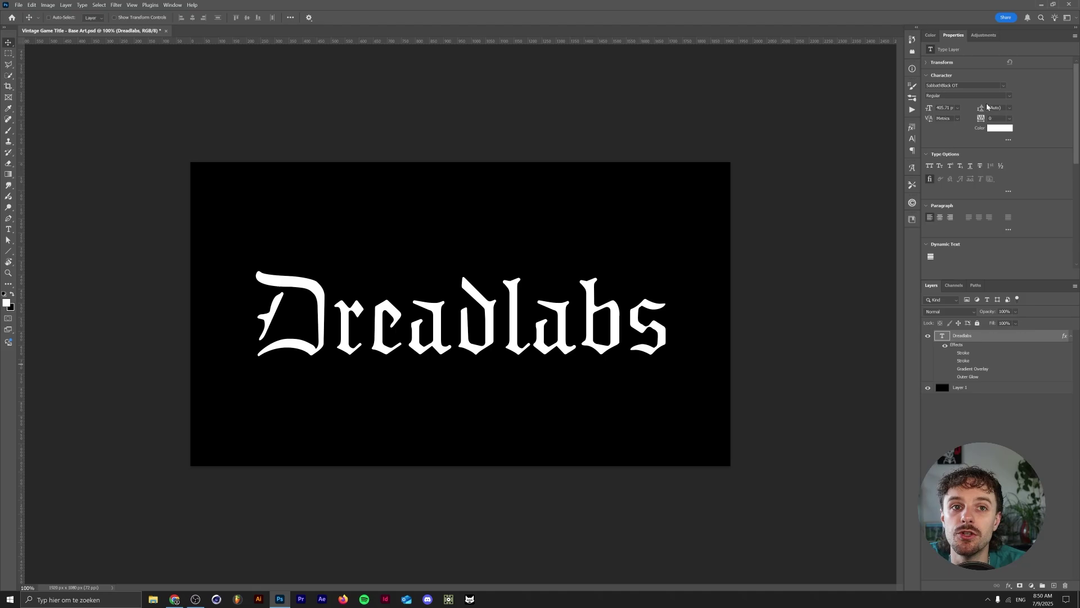
left_click(952, 370)
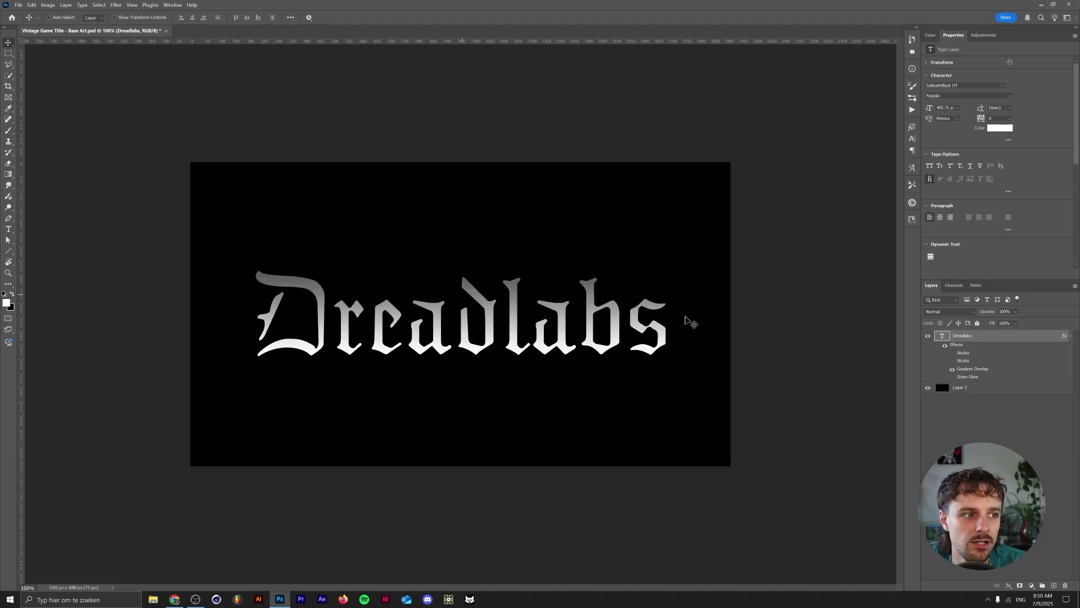
left_click(952, 361)
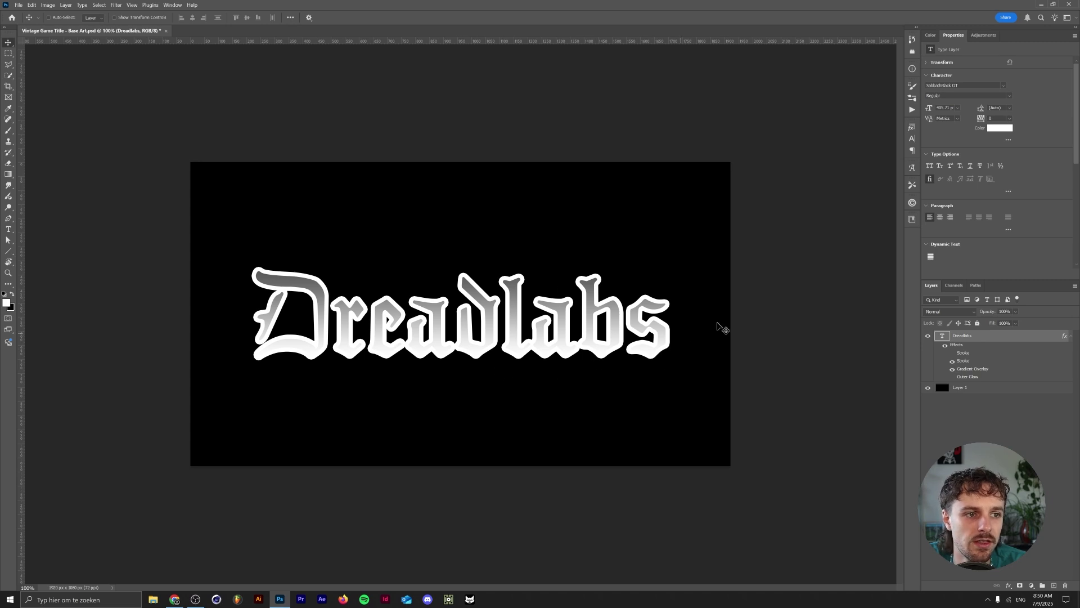
left_click(953, 354)
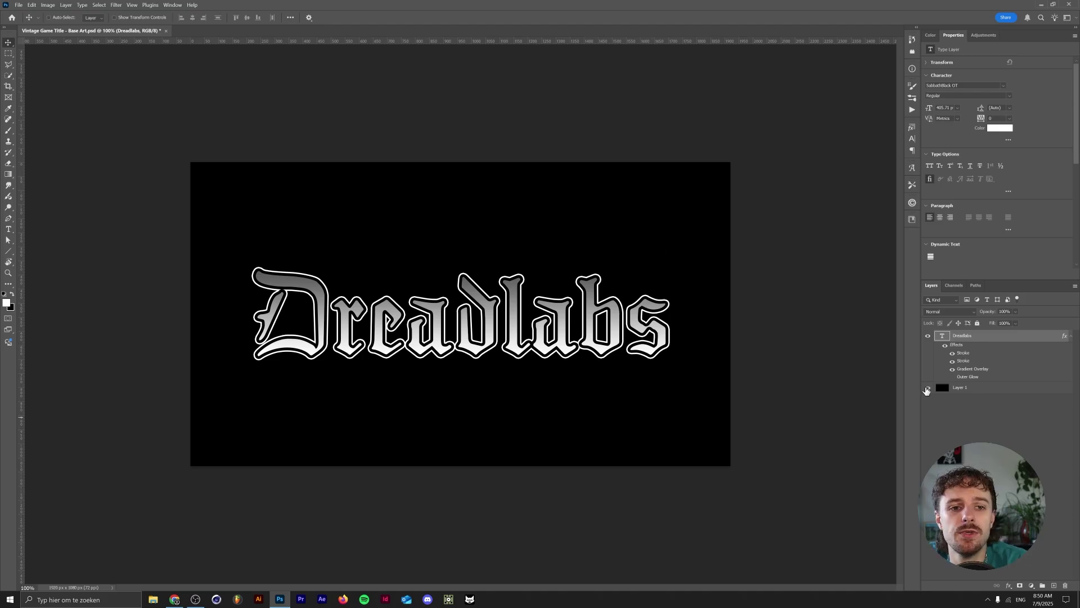
Hide the black Layer 1 background so the Dreadlabs title sits on transparency.
left_click(928, 387)
left_click(20, 5)
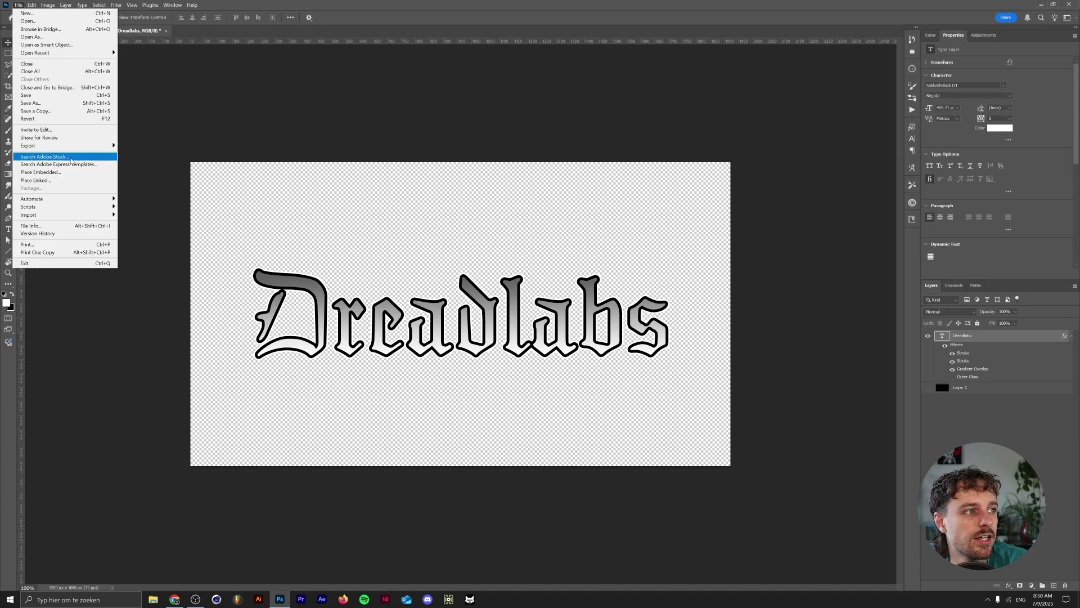
mouse_move(73, 146)
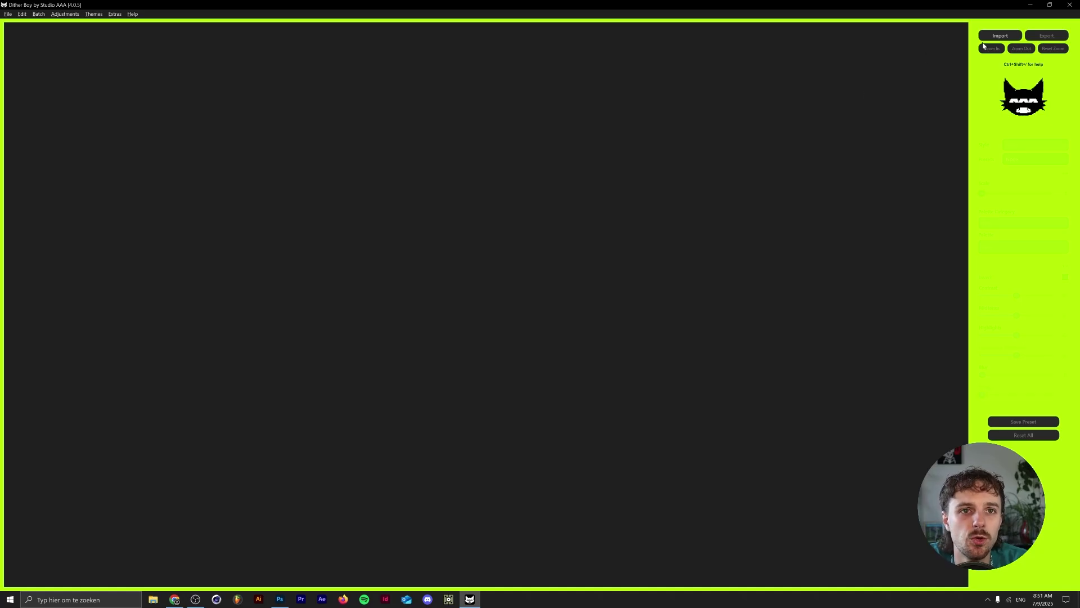
Import the Base Art PNG from Vintage Game Title and apply Floyd-Steinberg dithering.
left_click(993, 36)
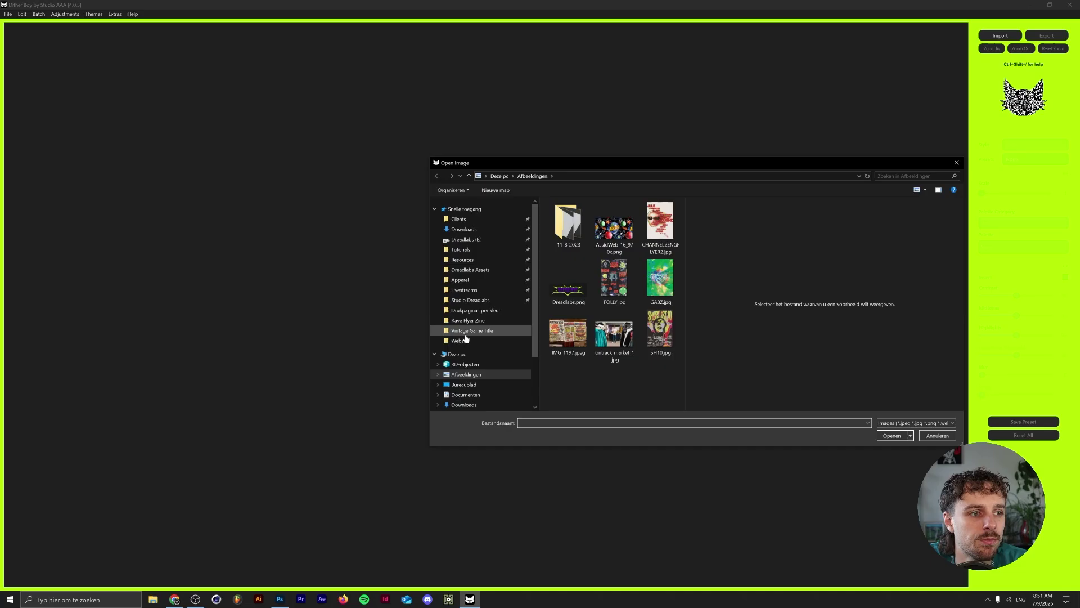
left_click(472, 330)
double_click(664, 224)
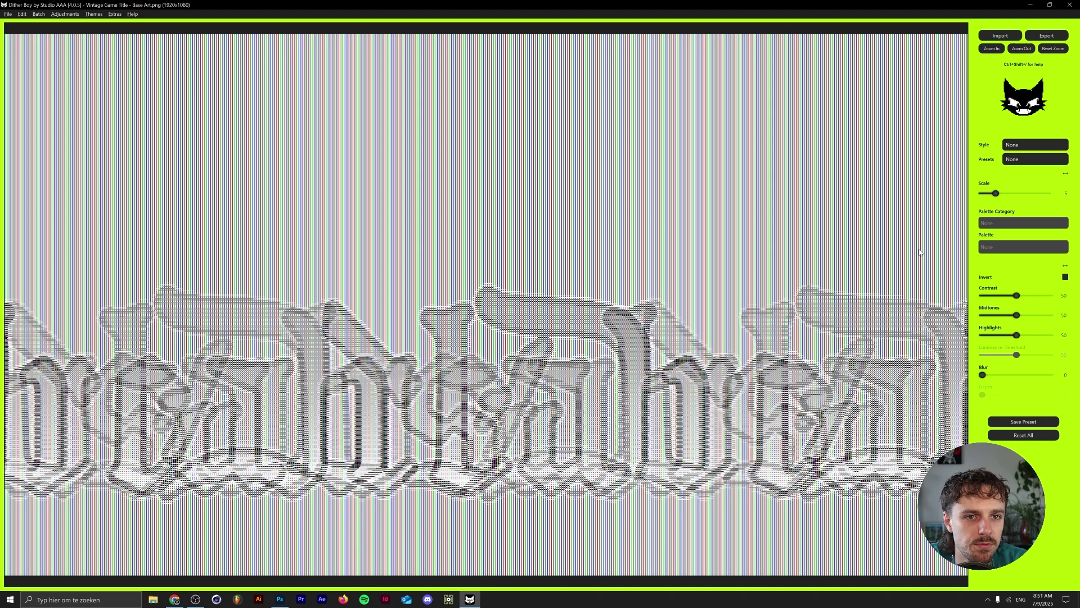
left_click(1023, 147)
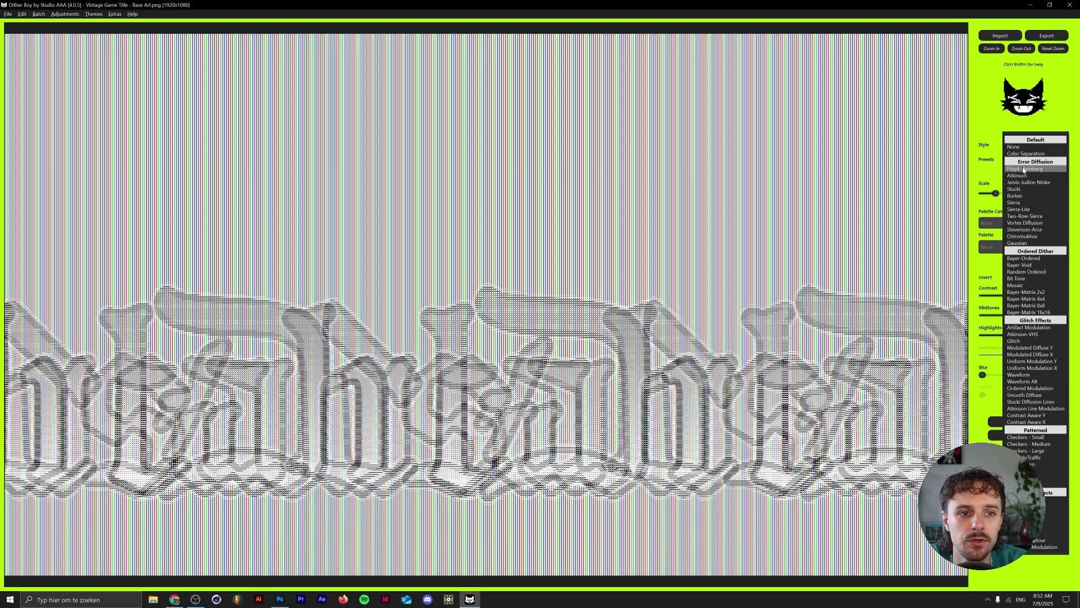
left_click(1025, 169)
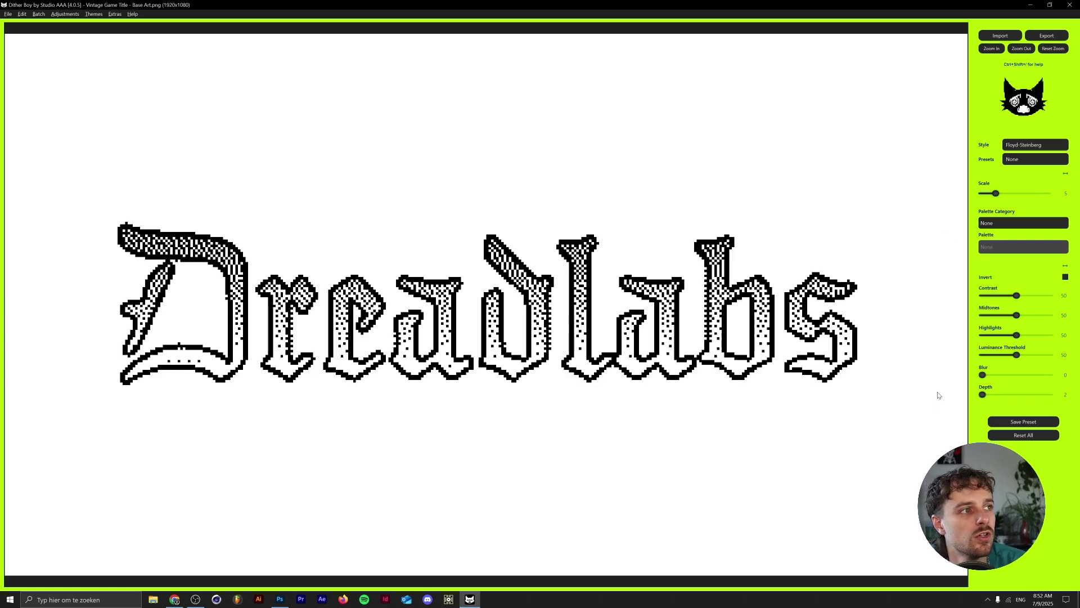
Apply the Retro category's Handheld green palette and drag the Depth slider up.
left_click(993, 225)
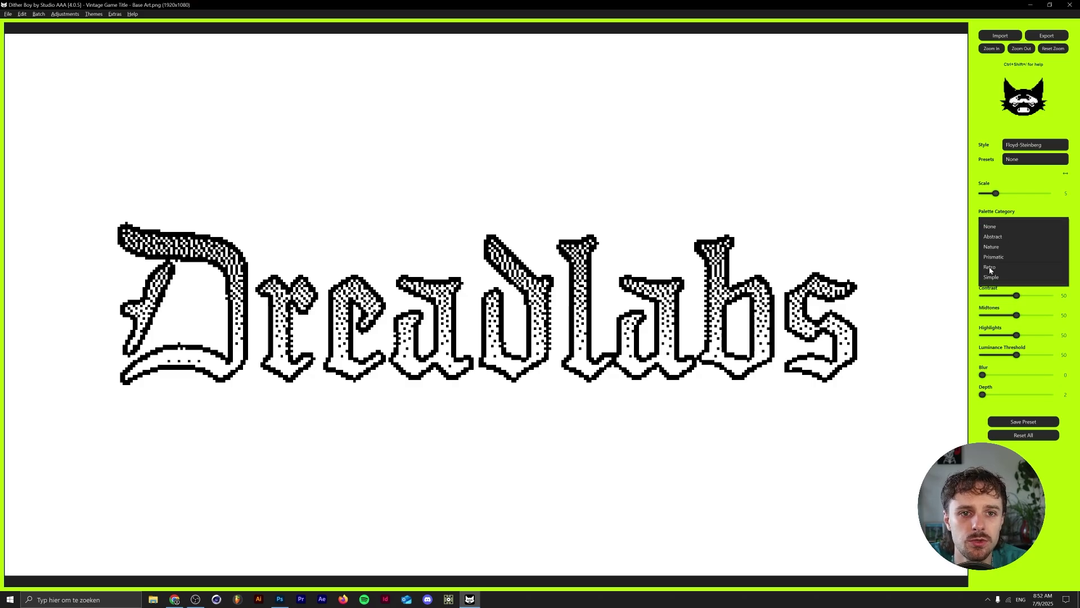
left_click(990, 268)
left_click(995, 250)
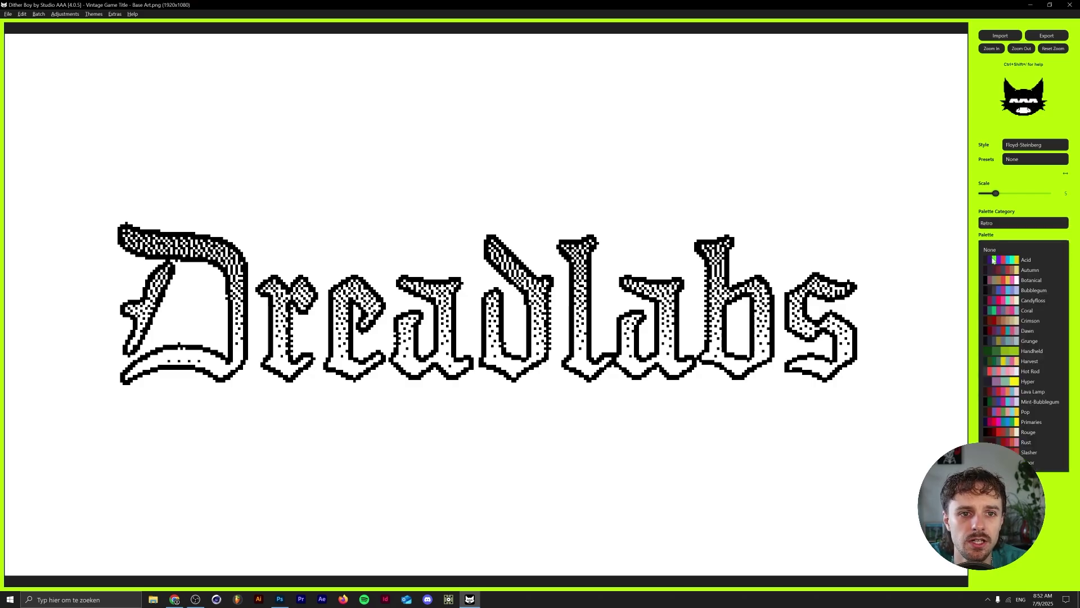
left_click(1009, 352)
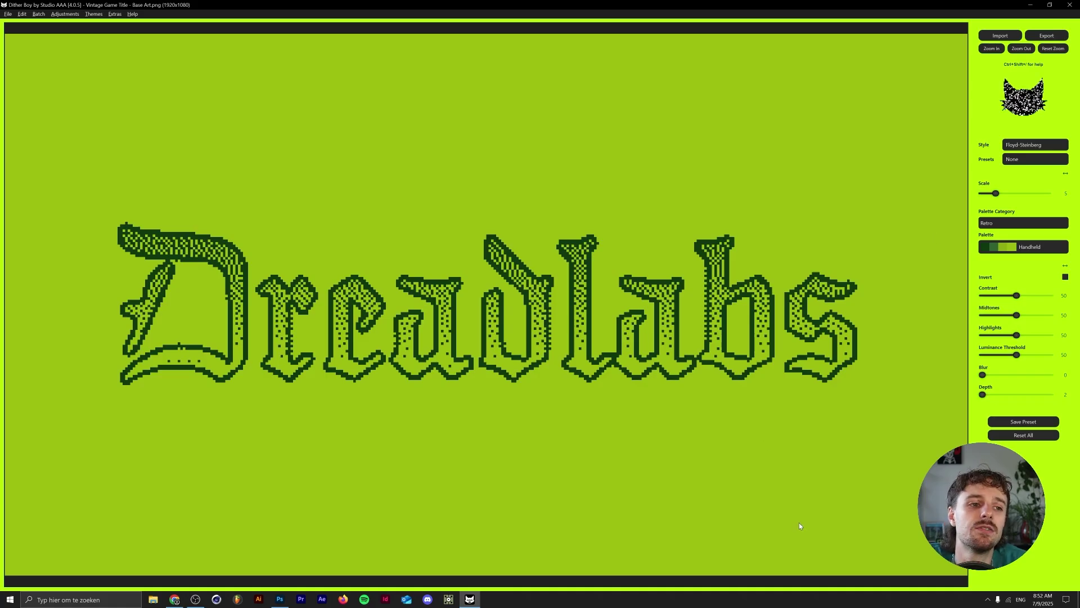
mouse_move(983, 395)
left_mouse_down()
mouse_move(1012, 375)
mouse_move(982, 375)
left_mouse_up()
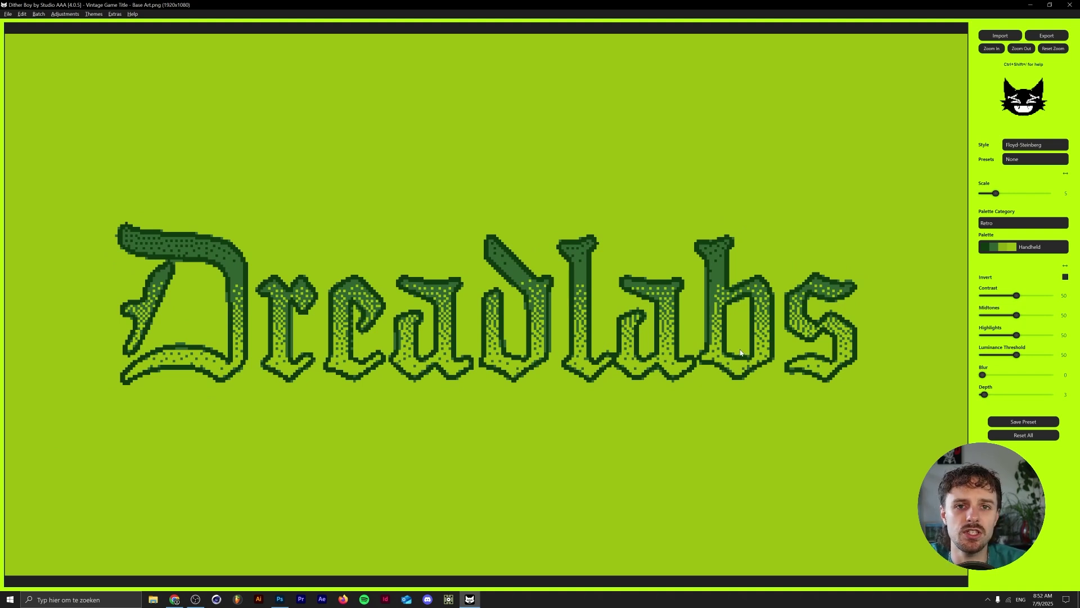
Import Base Art.png into the After Effects project.
left_click(322, 599)
double_click(75, 184)
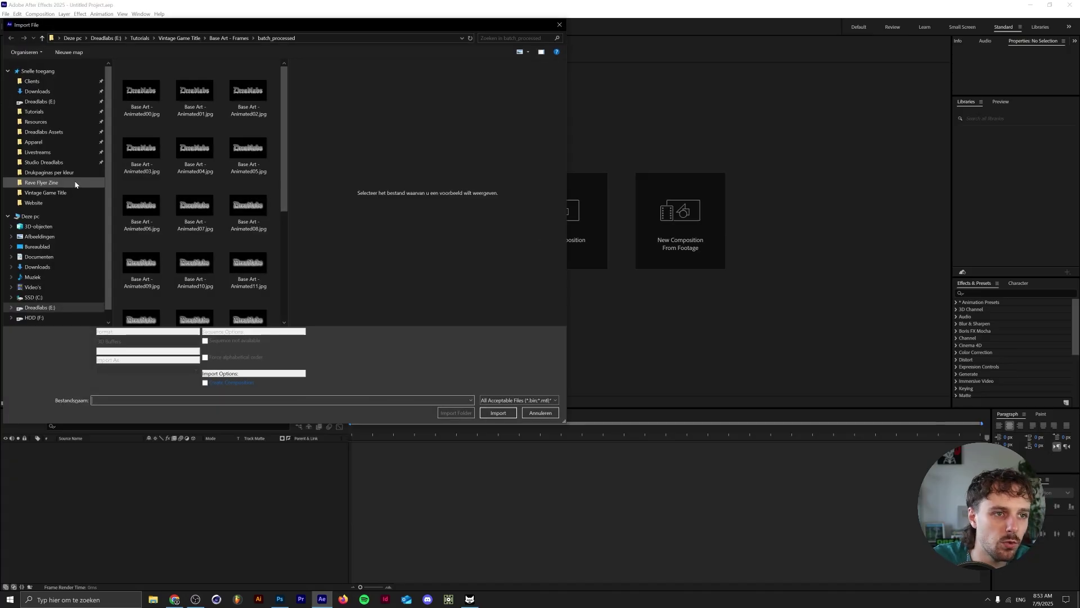
left_click(45, 192)
Create the Vintage Game Title - Base Art composition from the PNG at 1920x1080, 12 fps, 2 seconds.
right_click(86, 117)
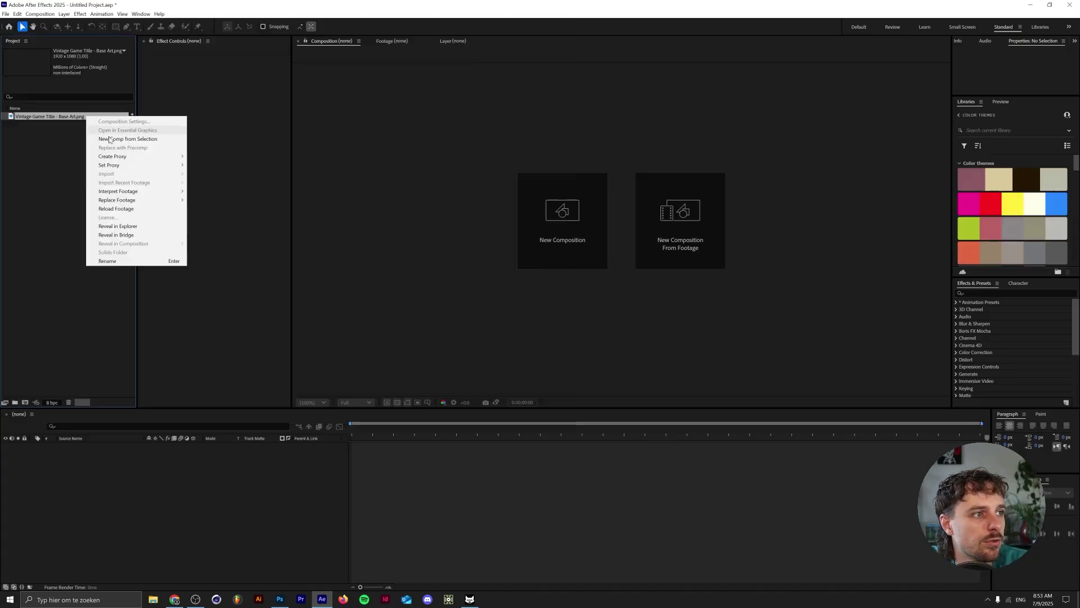
left_click(114, 140)
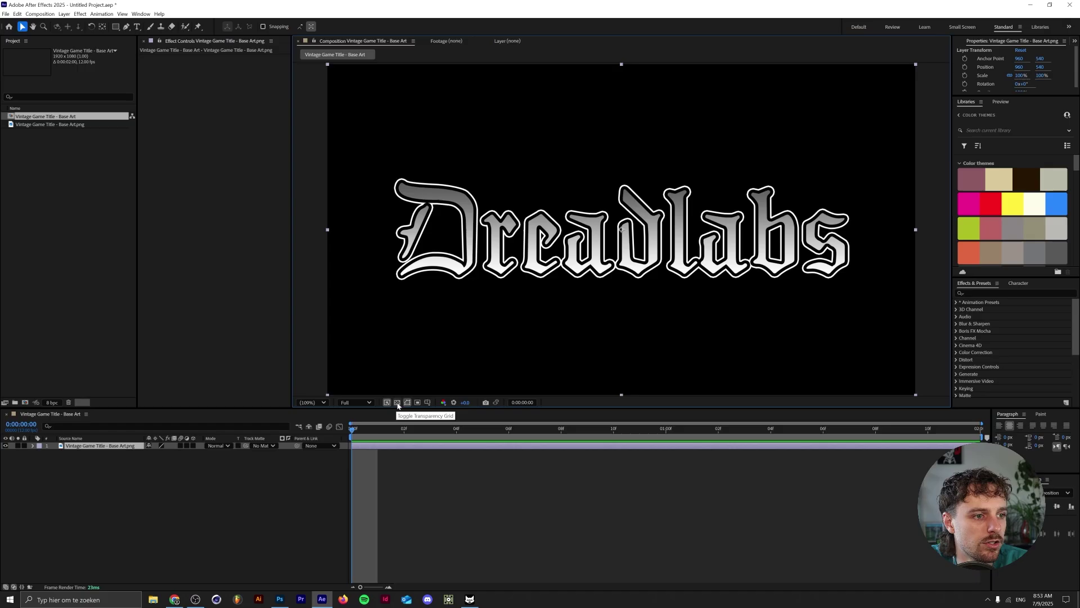
left_click(86, 125)
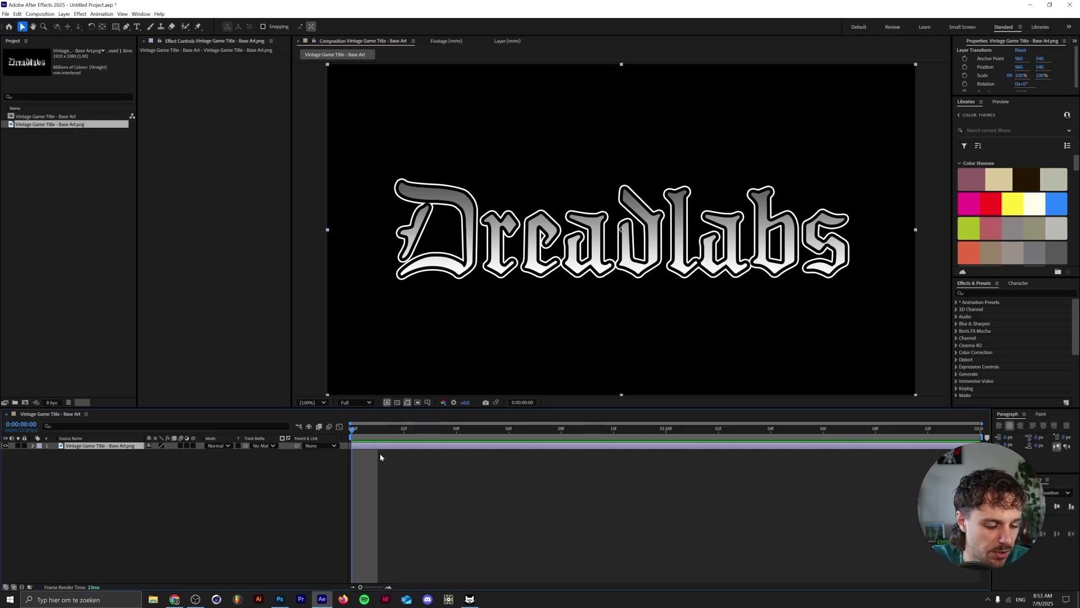
key("ctrl+k")
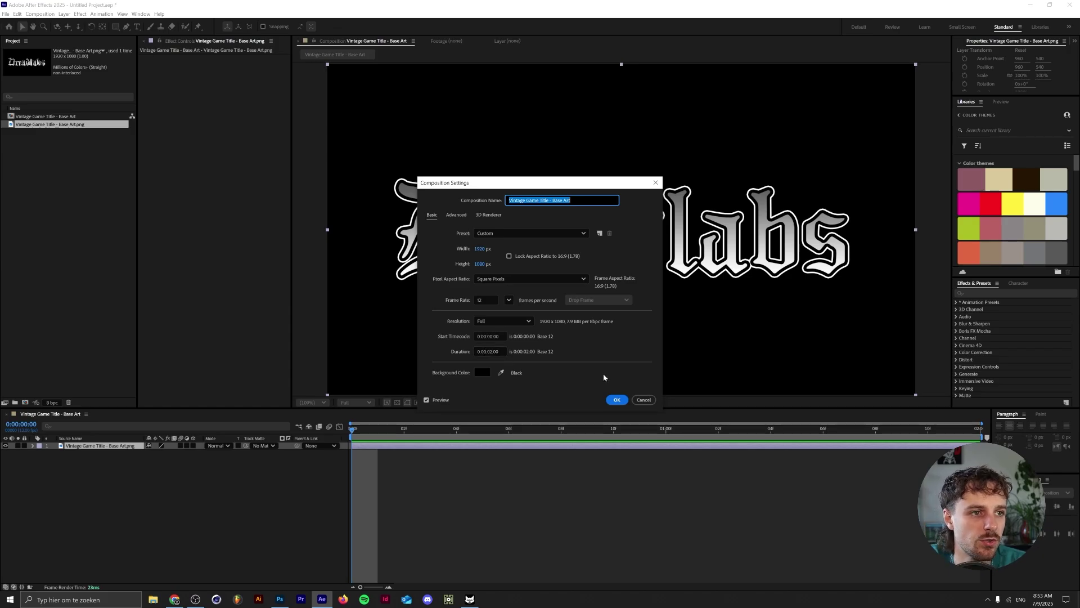
left_click(613, 399)
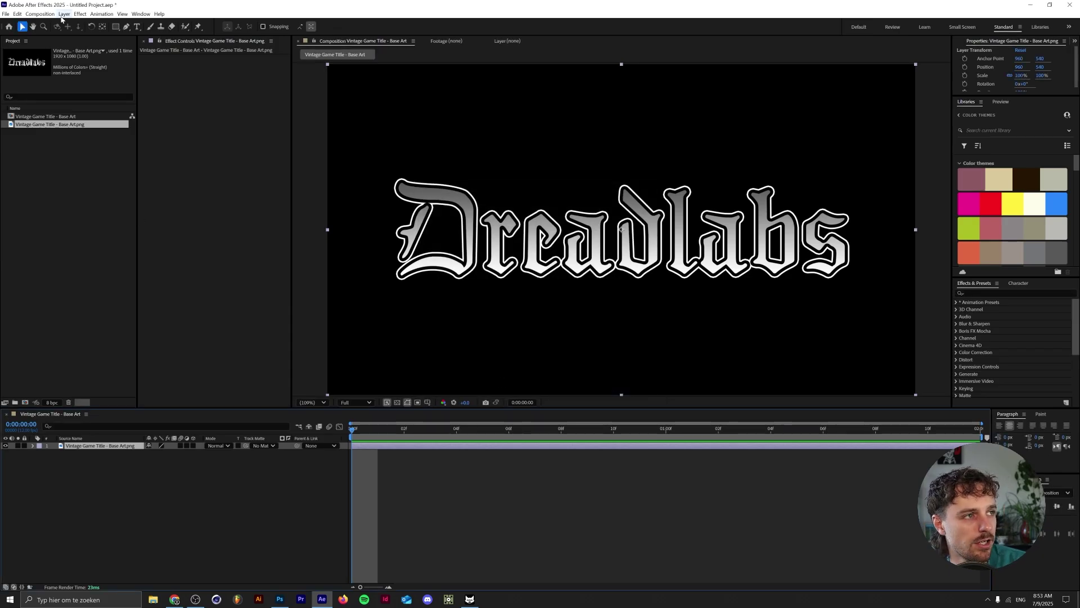
Add an Outer Glow layer style to the title and make its colour white.
left_click(63, 15)
mouse_move(112, 212)
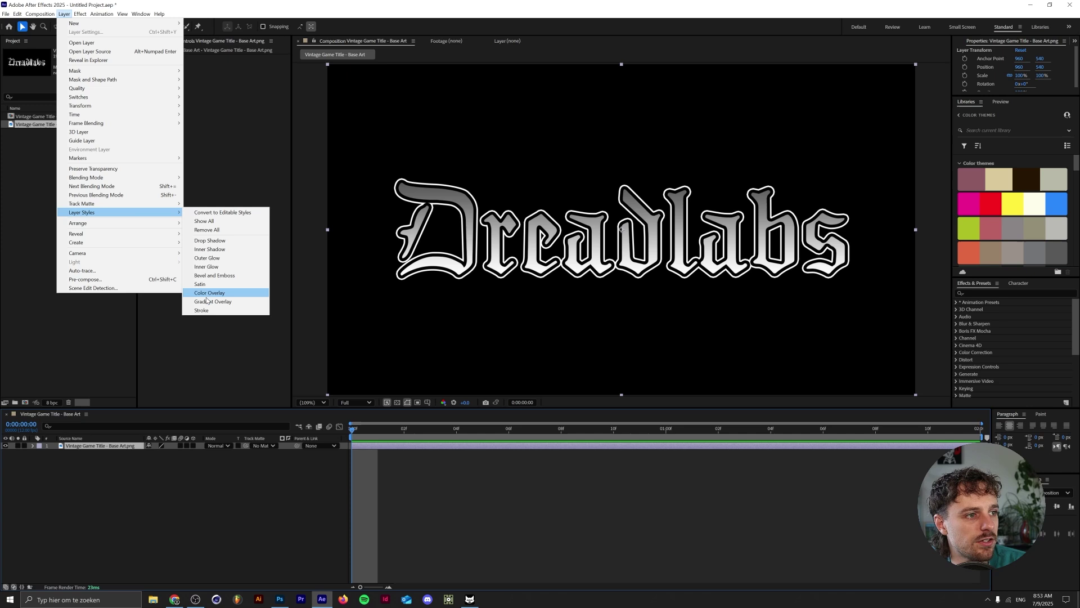
left_click(206, 258)
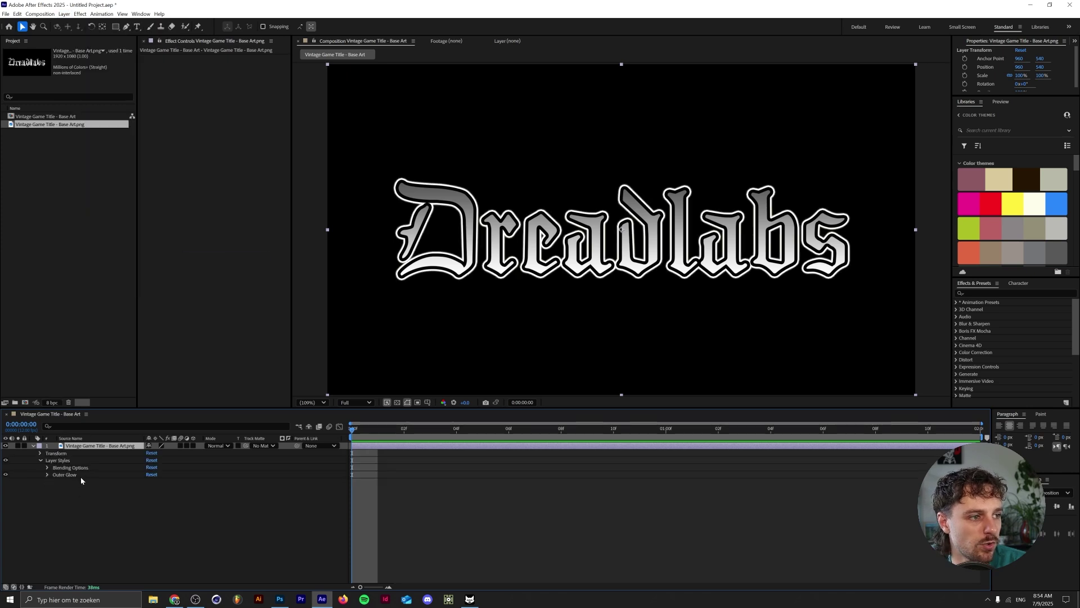
left_click(47, 476)
left_click(151, 510)
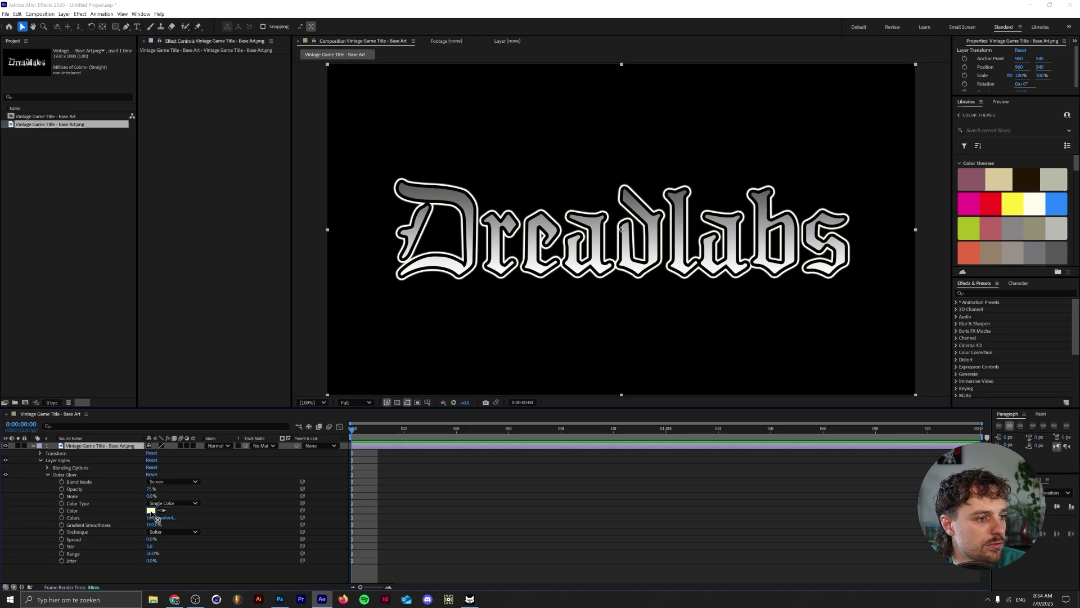
left_click_drag(512, 353, 444, 246)
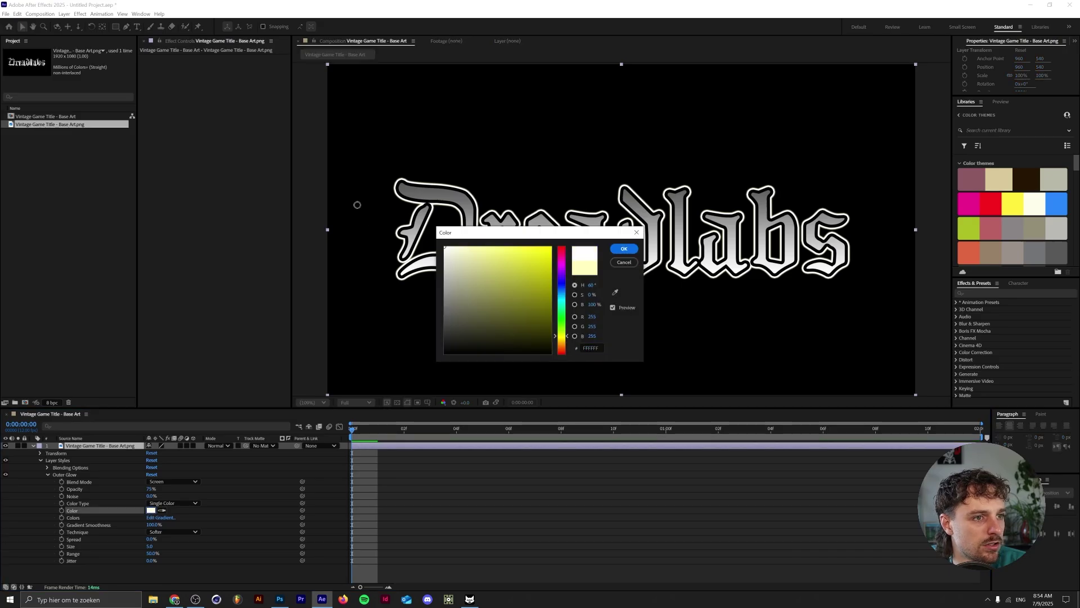
left_click(624, 248)
Set the glow blend mode to Normal and its Size to 25.
left_click(172, 482)
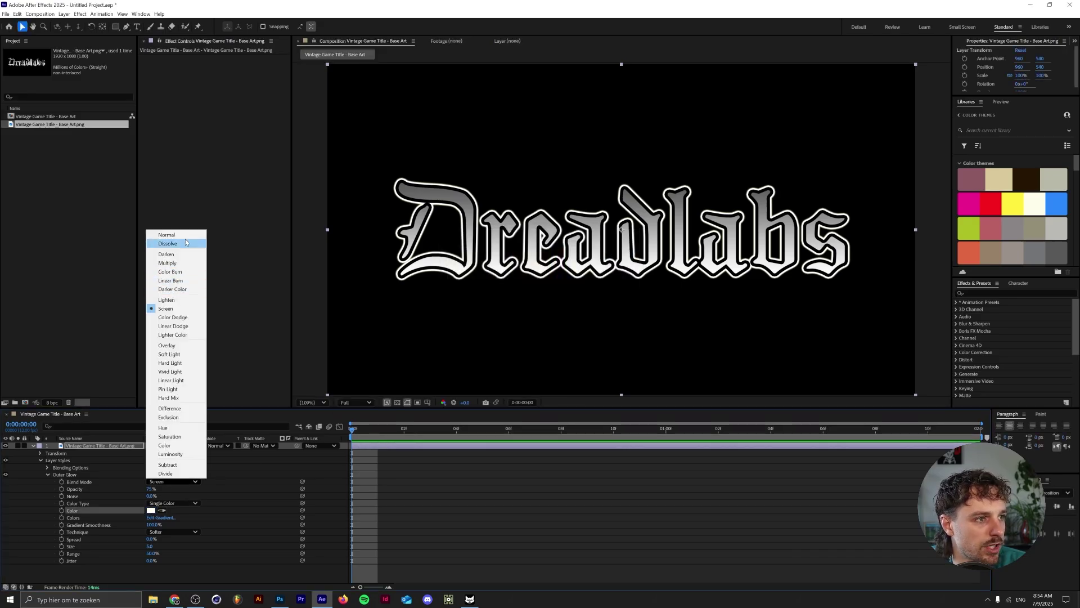
left_click(167, 236)
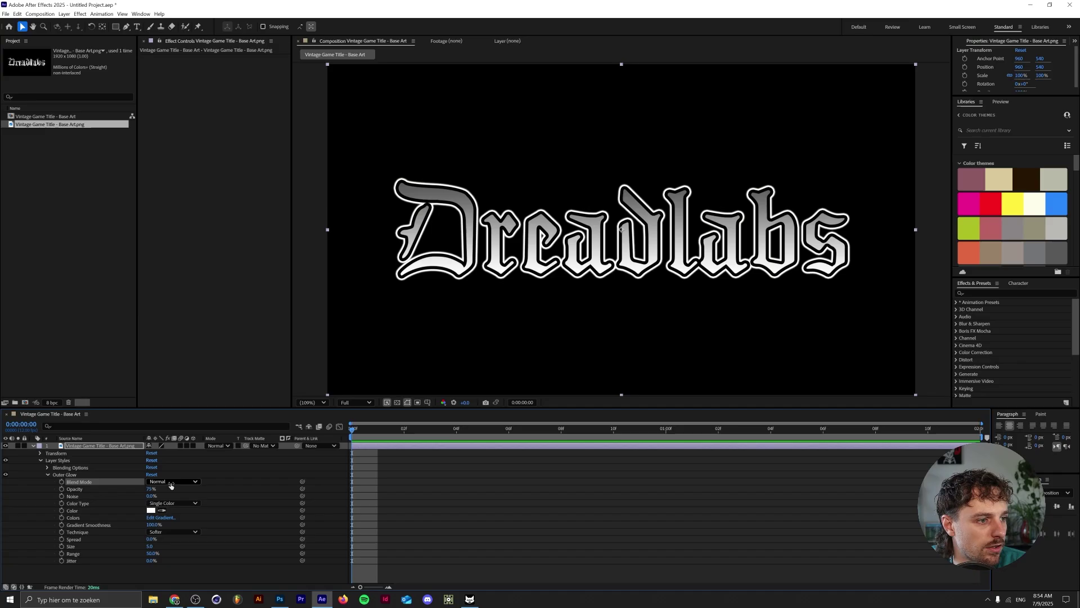
left_click(149, 547)
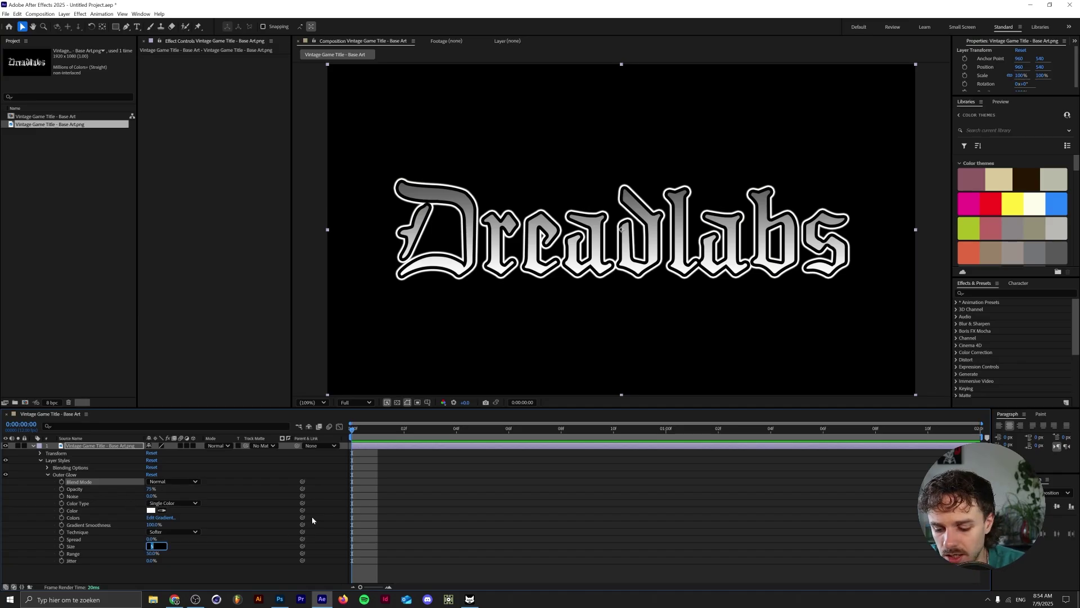
type("25")
key("Return")
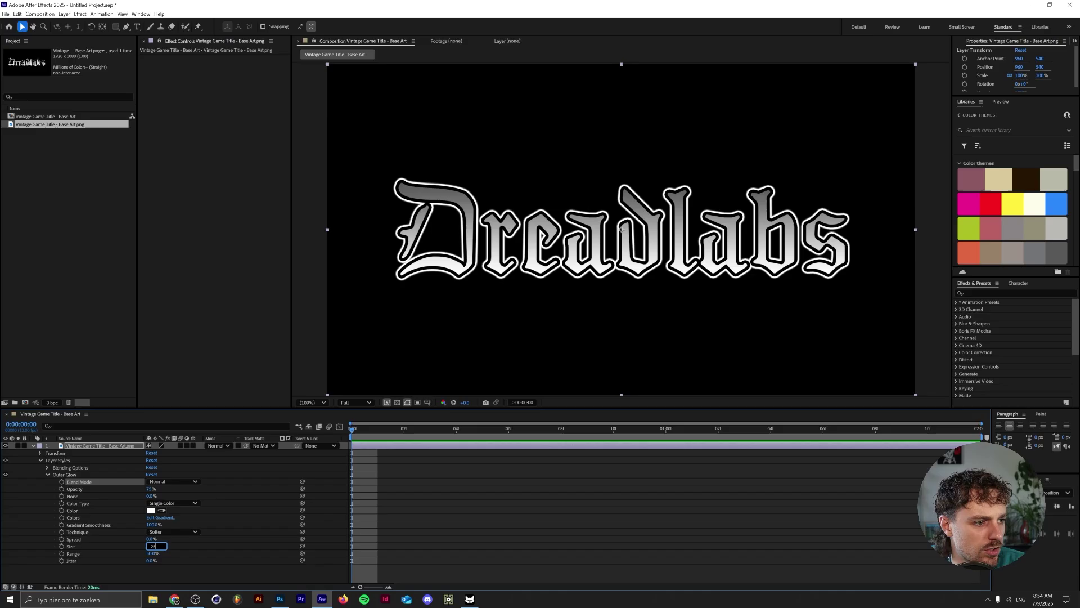
Keyframe the glow Size from 25 at 0:00 to 100 at one second and play it.
left_click(61, 546)
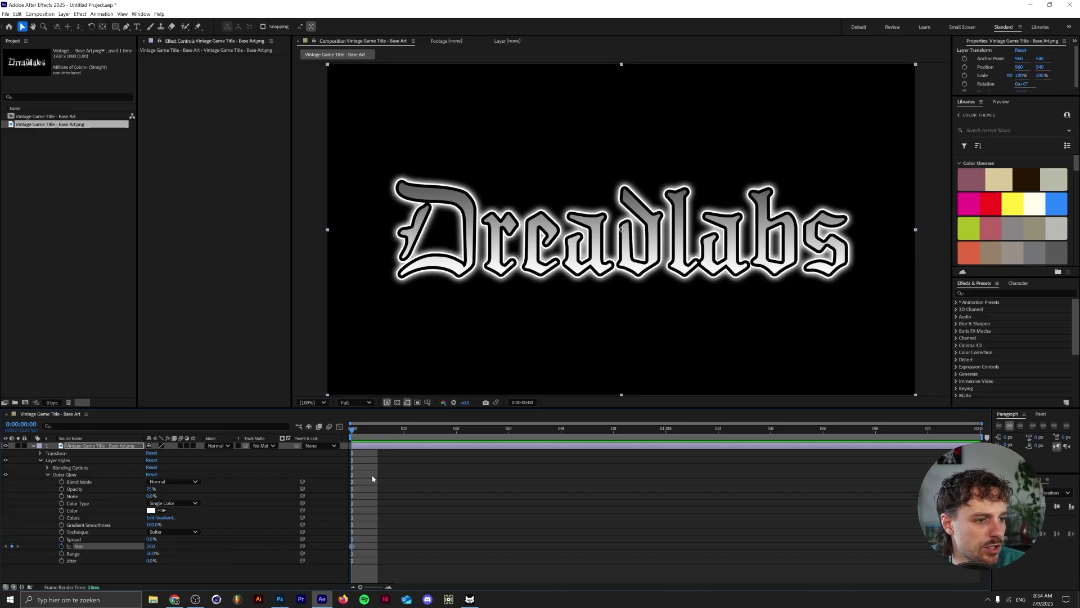
left_click(666, 430)
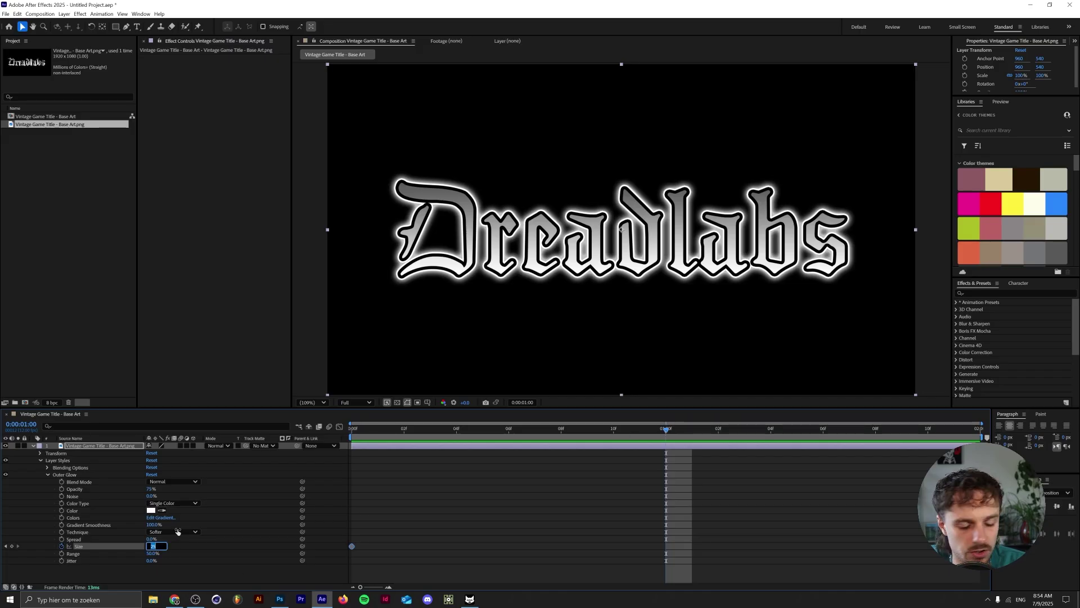
type("100")
key("Return")
key("space")
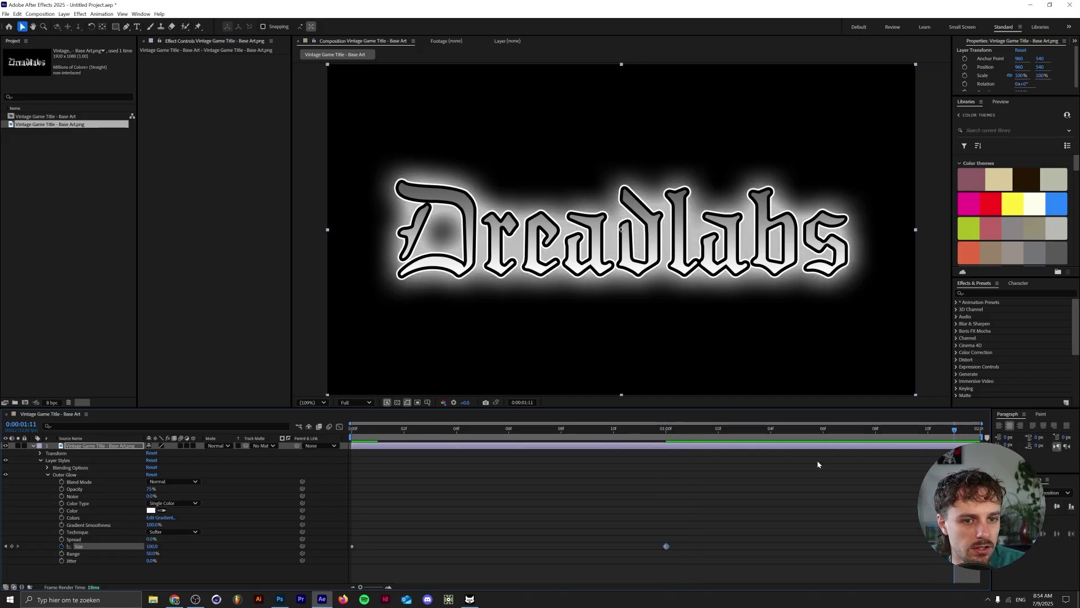
Re-enter a glow Size of 25, then preview the glow animation from the start.
left_click(157, 546)
type("25")
key("Return")
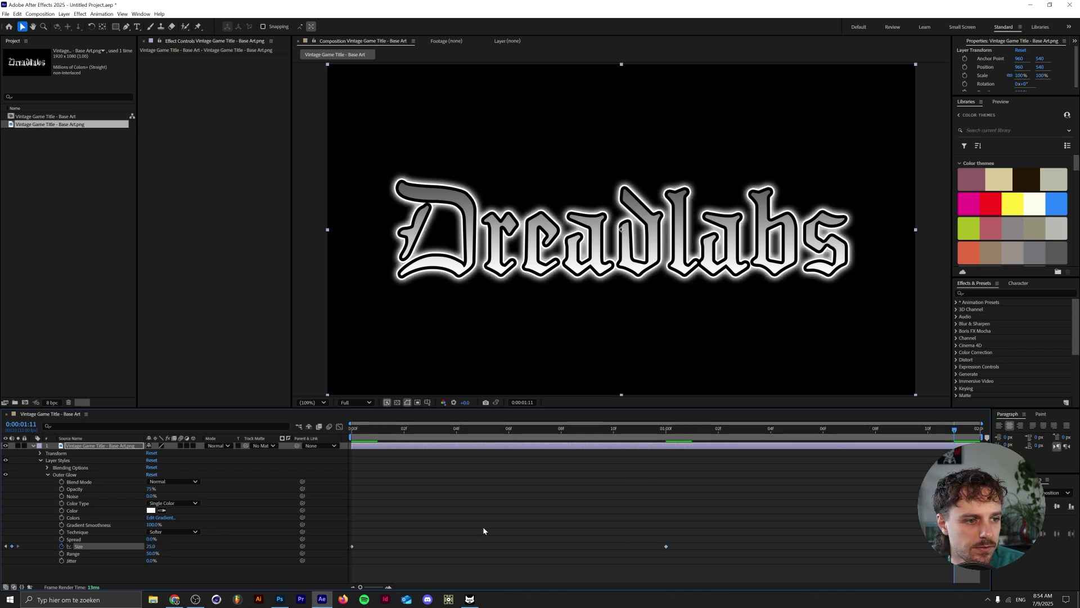
key("space")
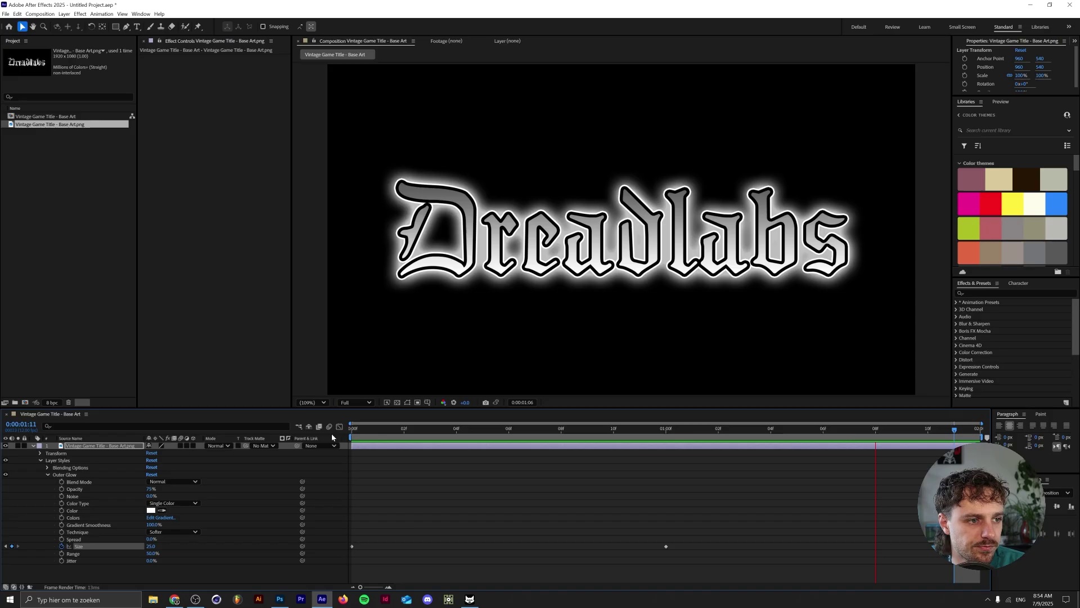
key("space")
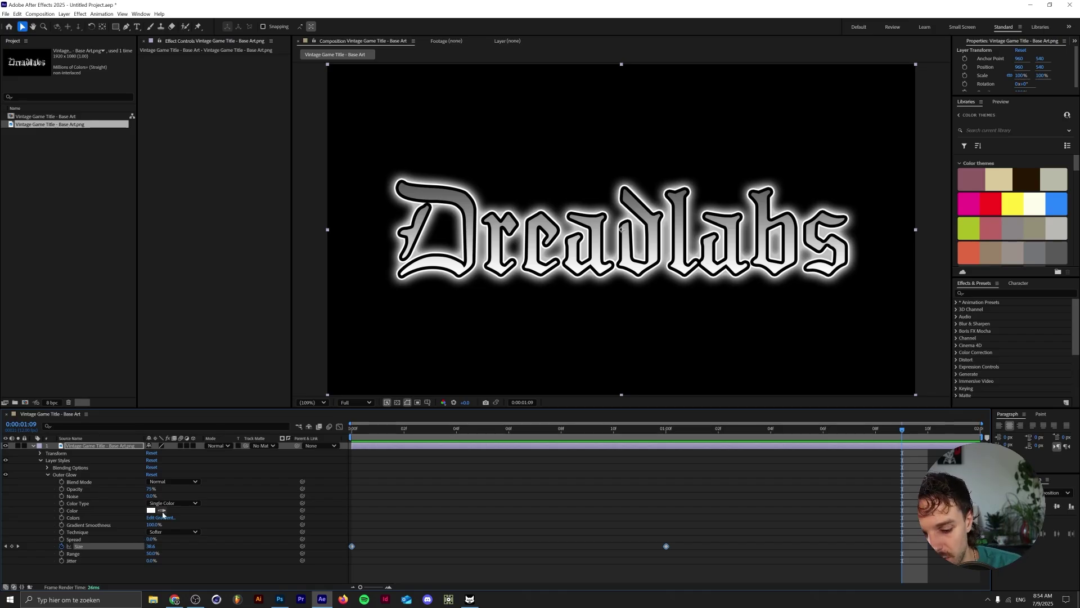
key("ctrl+z")
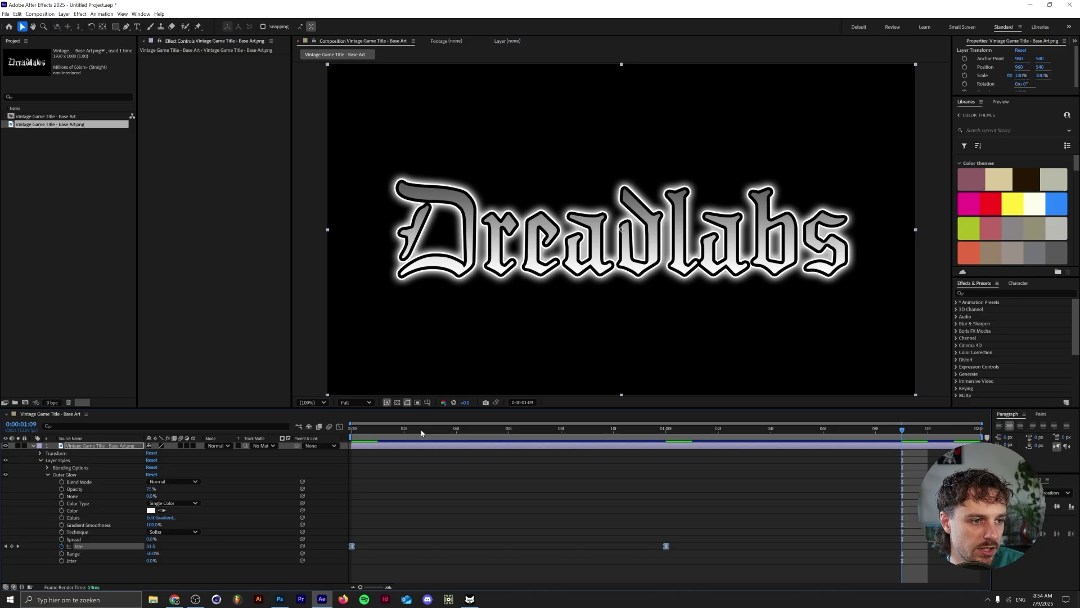
key("Home")
key("space")
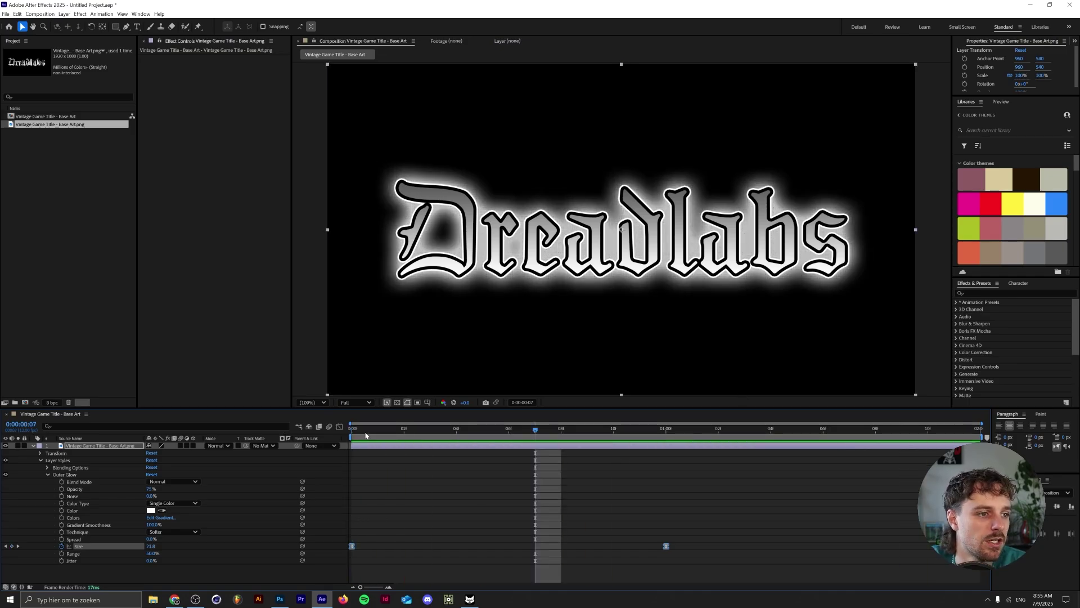
key("space")
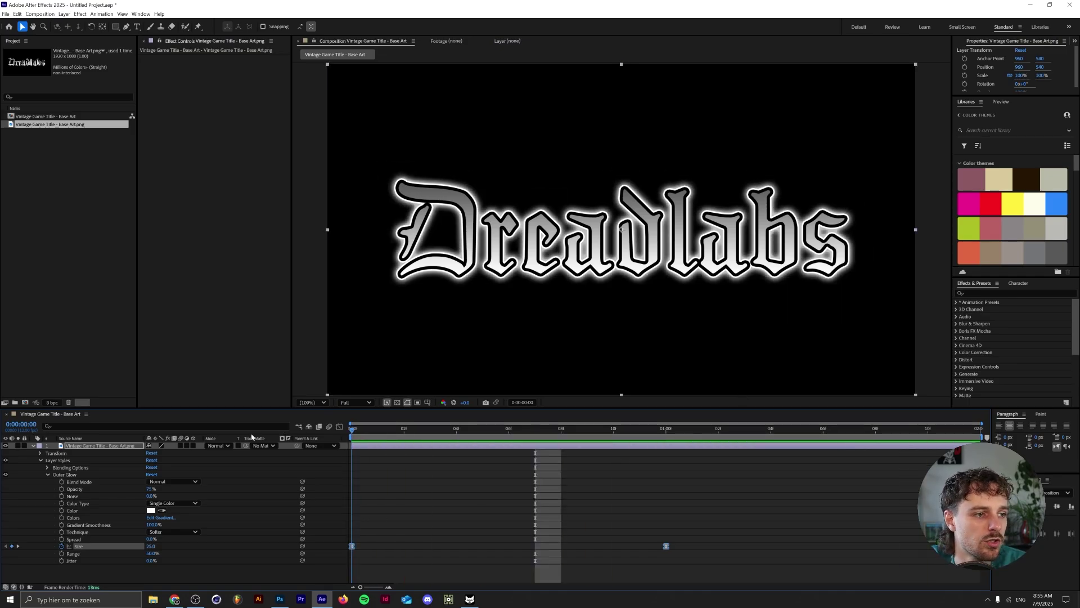
Add the composition to the Adobe Media Encoder queue.
left_click(5, 14)
mouse_move(85, 141)
left_click(188, 141)
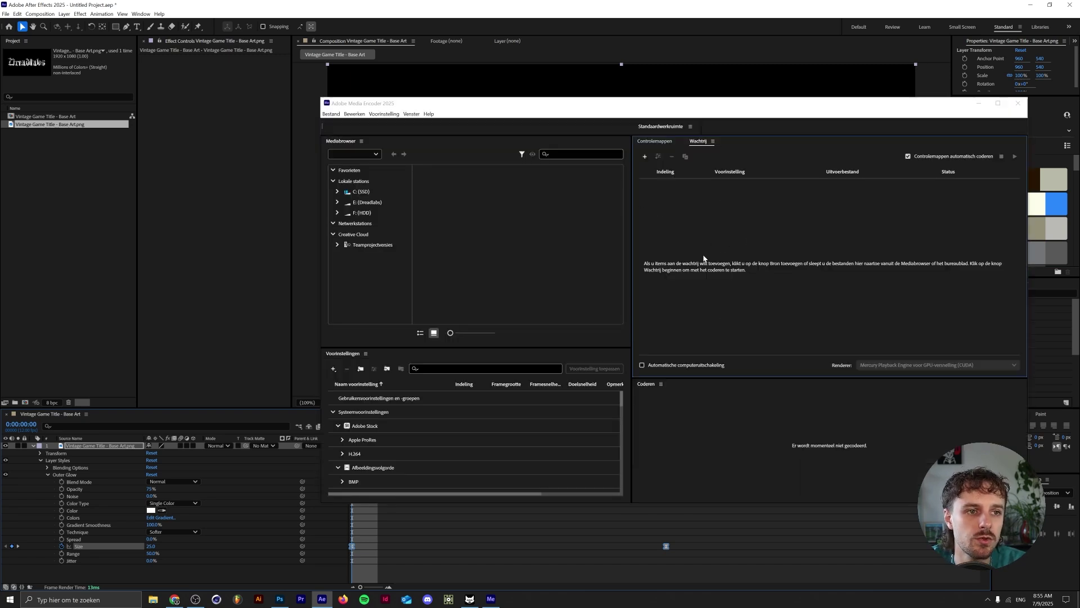
Render it as a JPEG sequence into Base Art - Frames and open that folder.
left_click(877, 201)
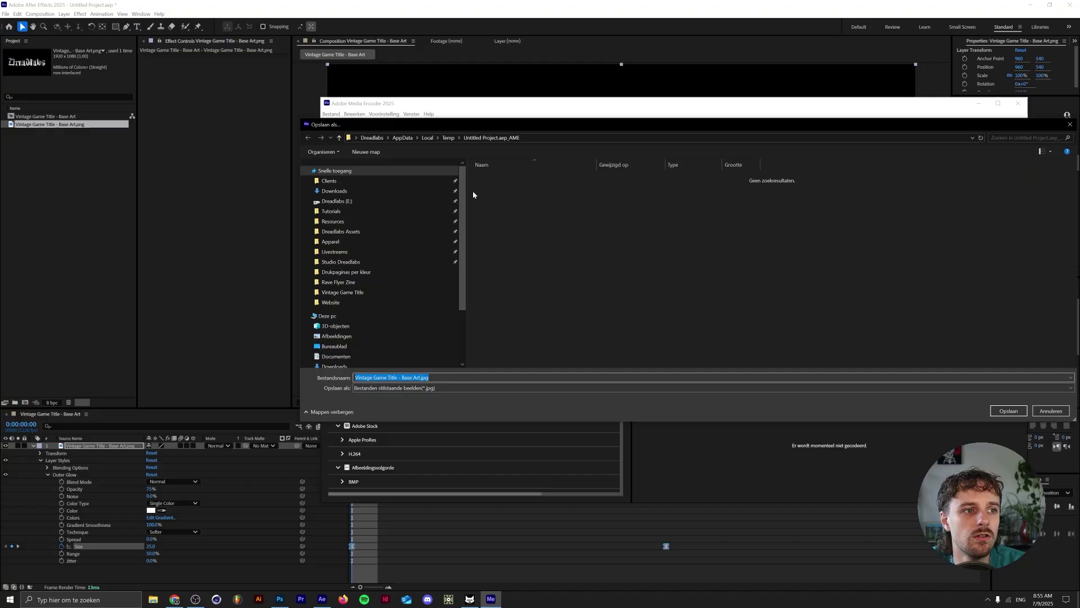
left_click(360, 302)
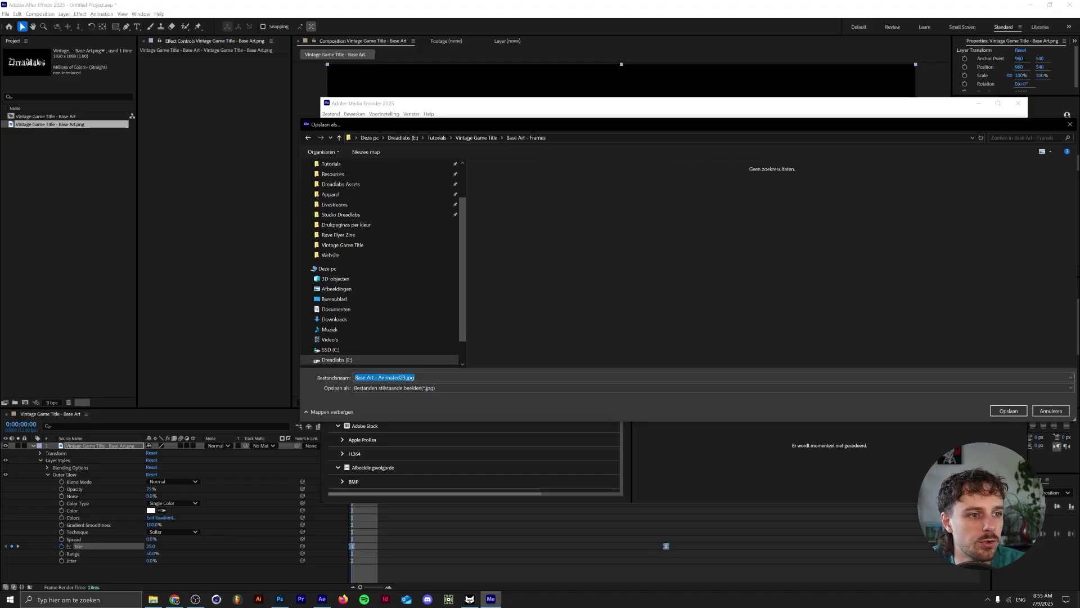
key("Return")
left_click(656, 199)
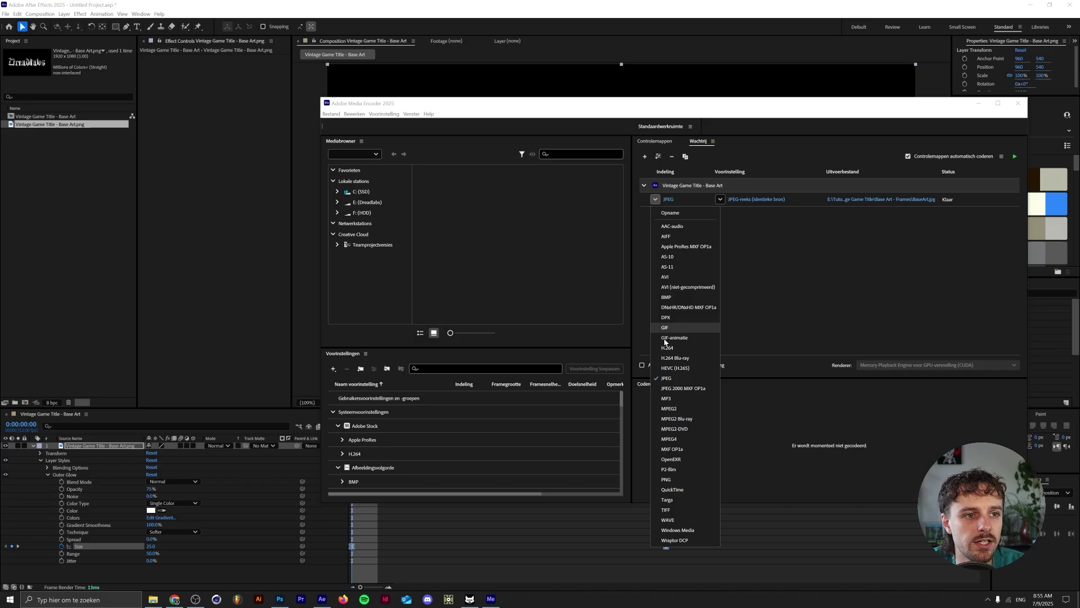
left_click(663, 378)
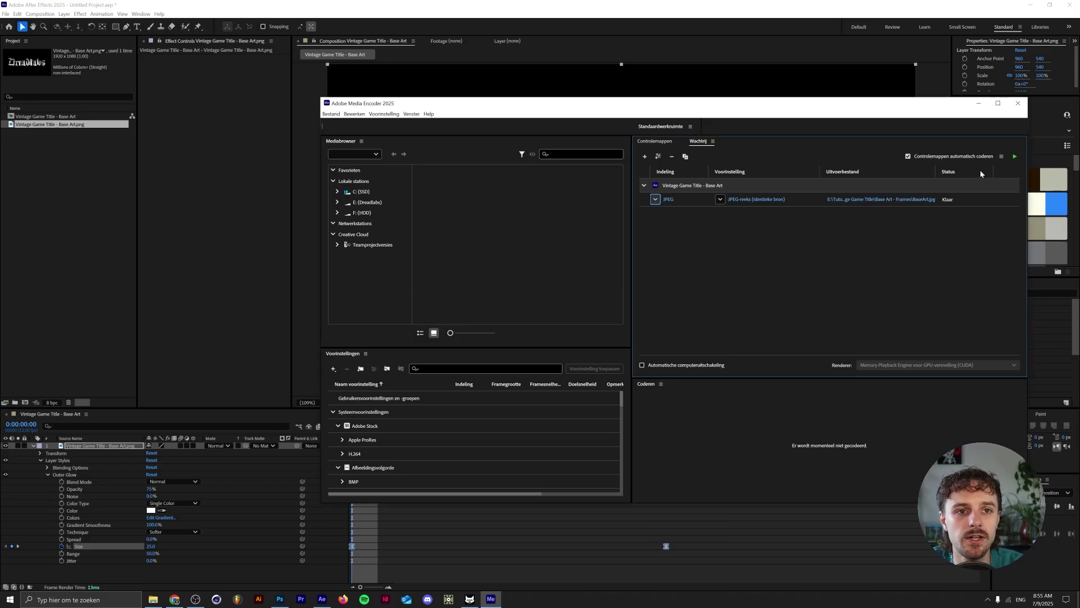
left_click(1016, 158)
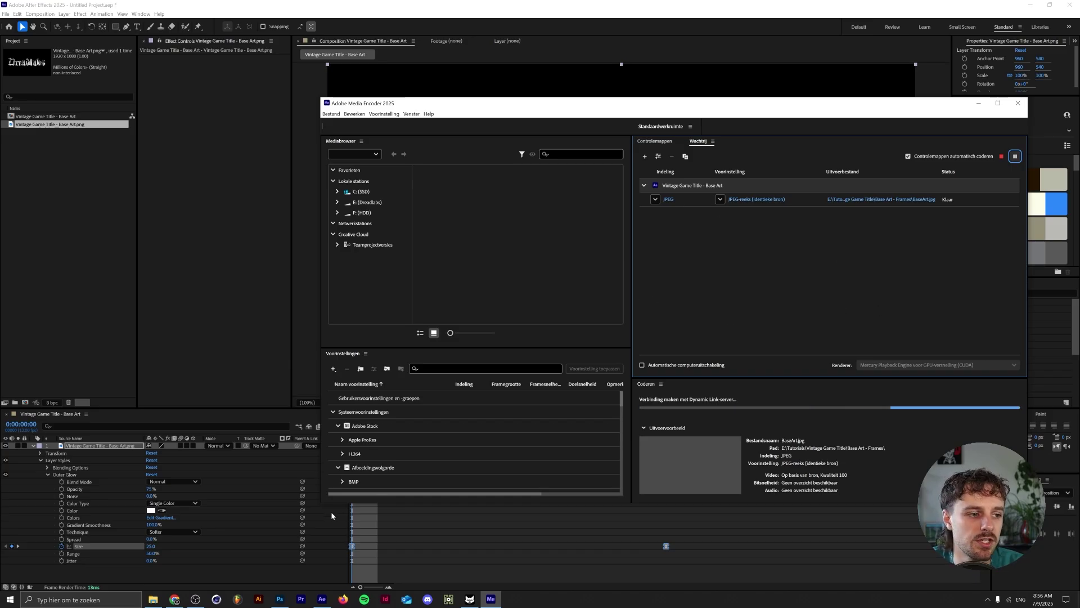
left_click(157, 601)
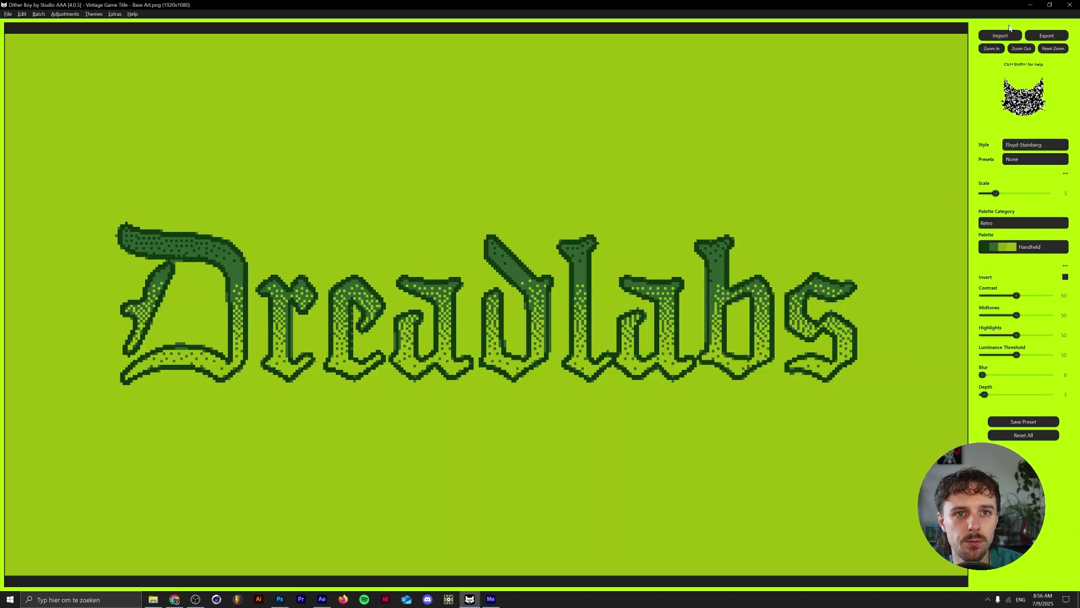
Load BaseArt00.jpg from the Base Art - Frames folder into Dither Boy.
left_click(1006, 35)
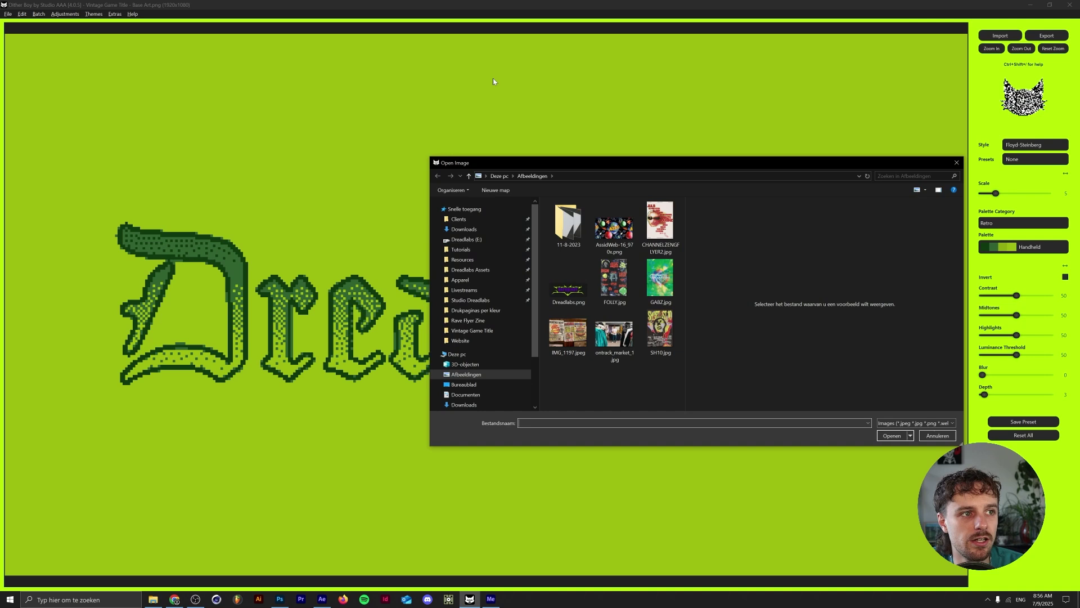
left_click(472, 330)
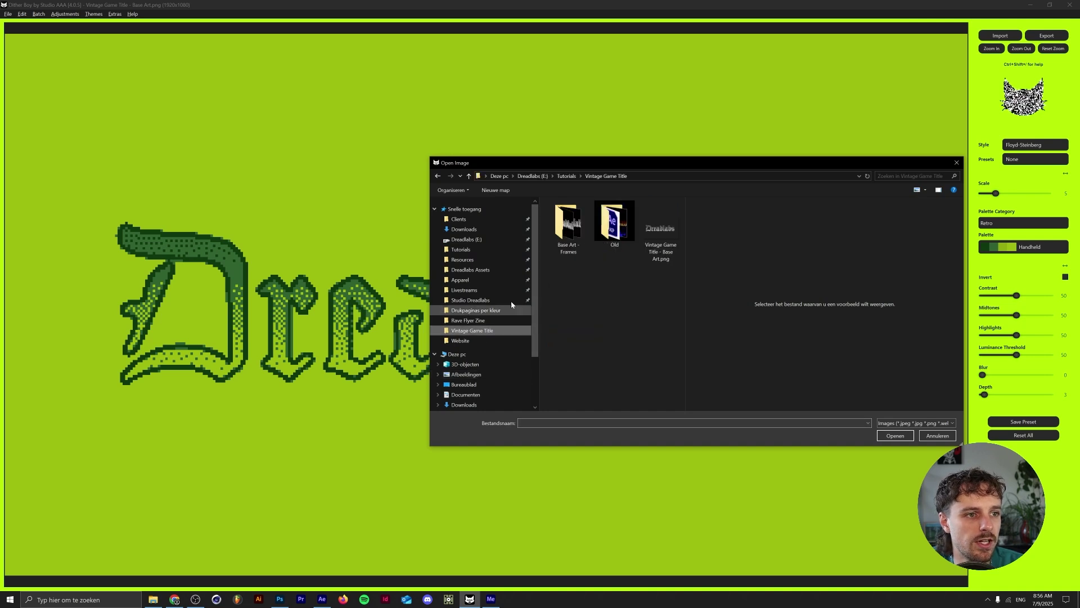
double_click(568, 224)
double_click(569, 224)
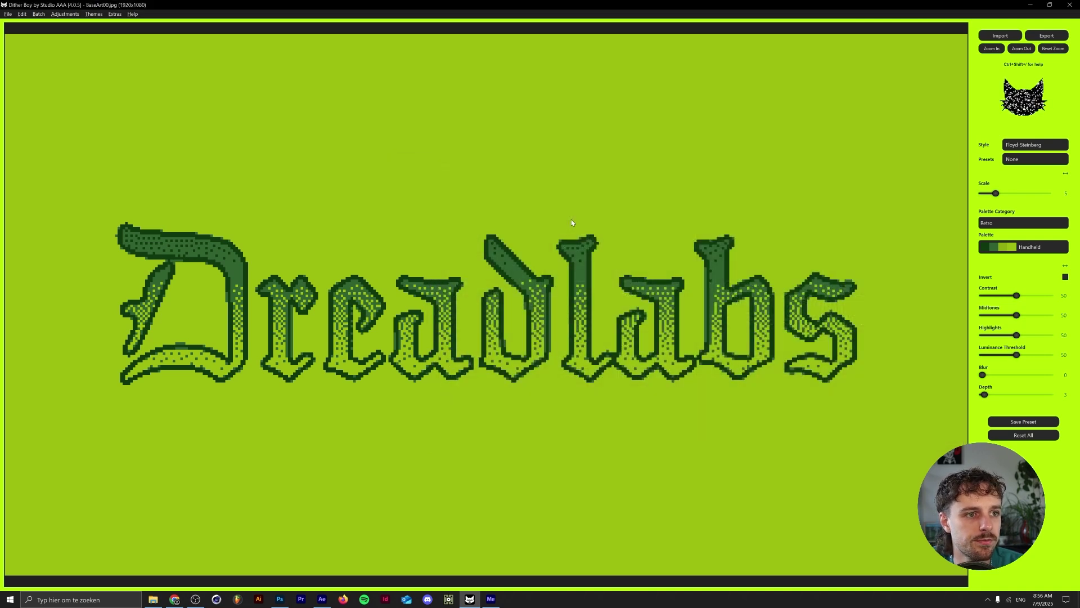
Set the palette to Simple with None, raise Depth to 4 and adjust Contrast.
left_click(1005, 222)
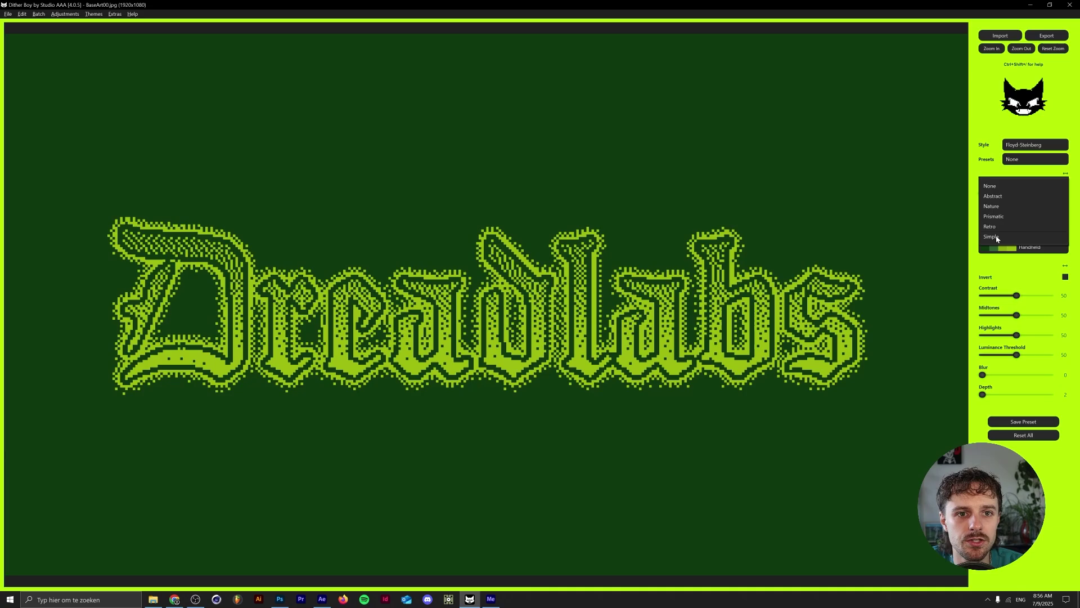
left_click(1000, 243)
left_click(1001, 248)
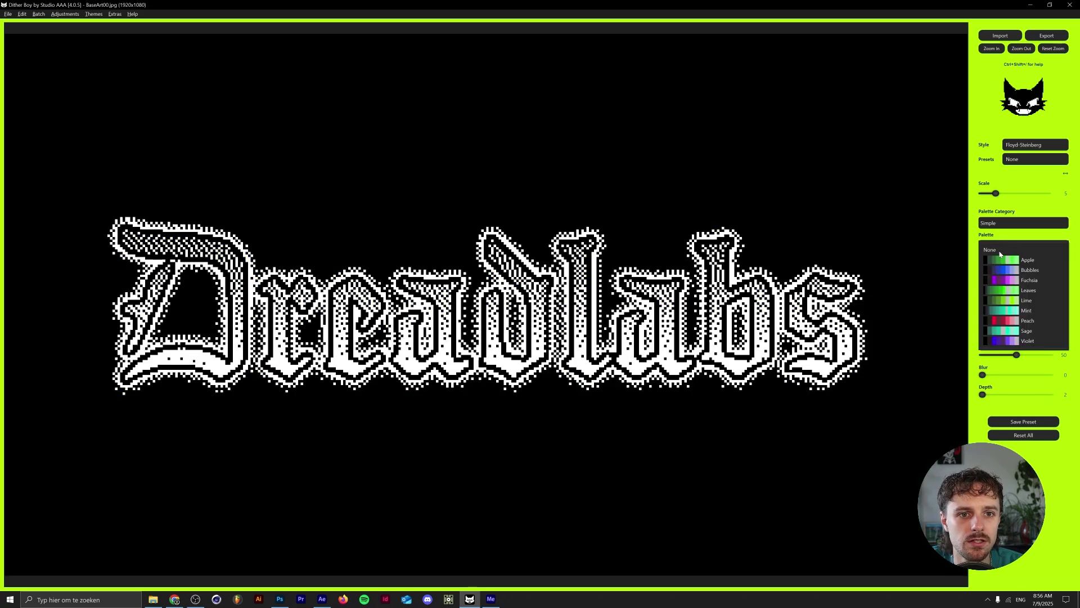
left_click(1002, 224)
left_click(1000, 247)
left_click(980, 402)
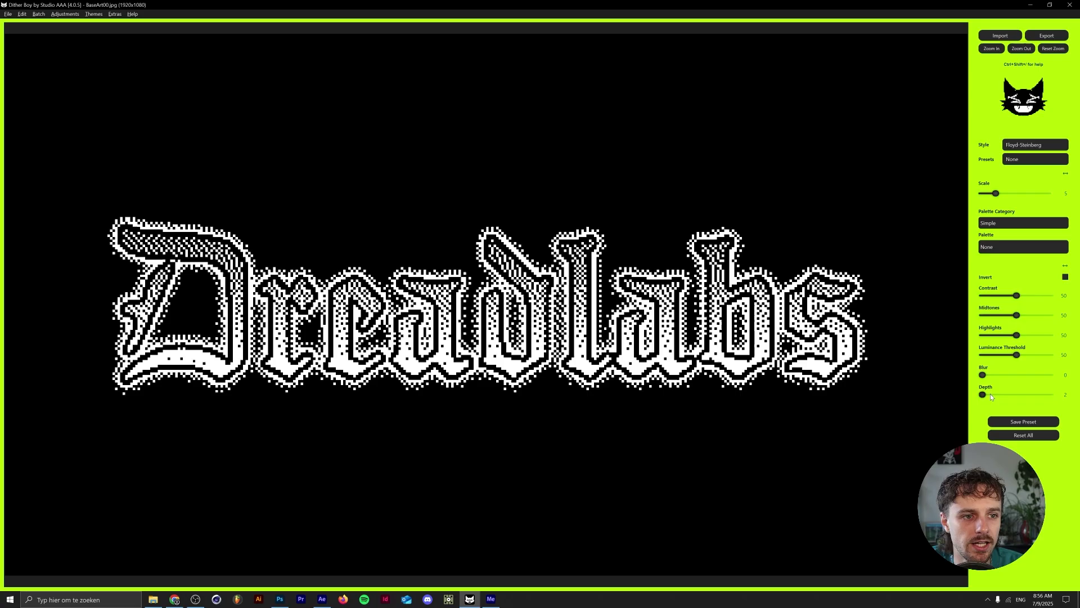
left_click_drag(1000, 395, 1009, 396)
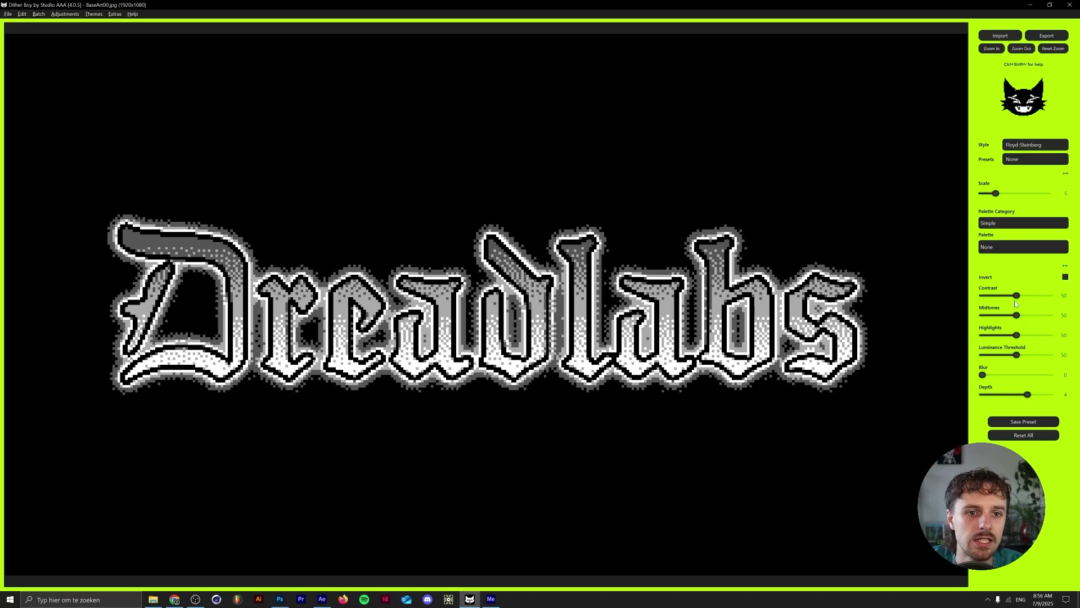
left_click_drag(1030, 297, 1017, 295)
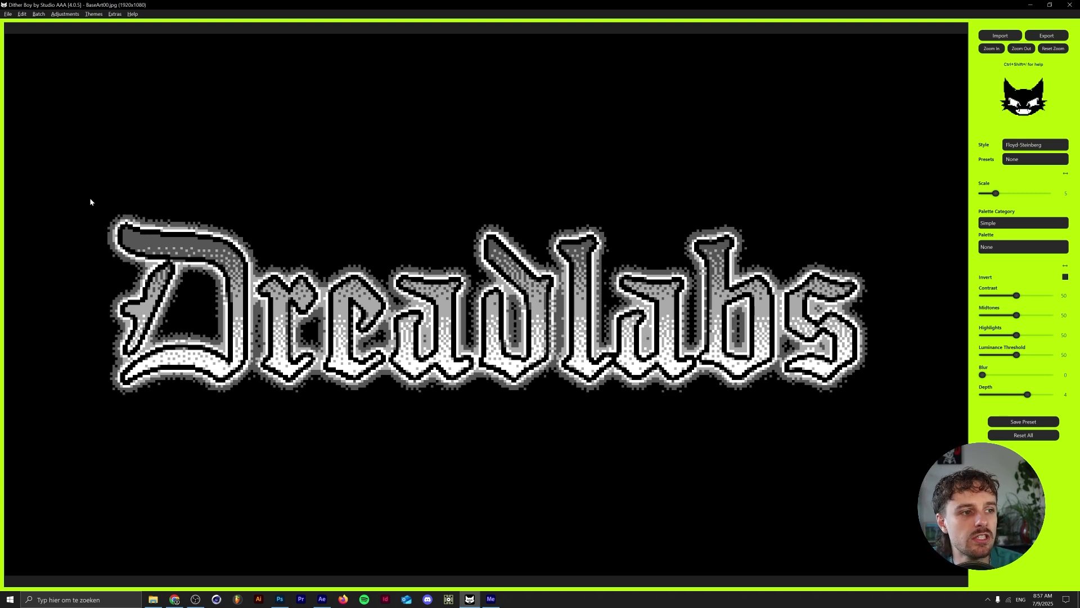
Batch-dither all 24 frames in Base Art - Frames into a batch_processed subfolder.
left_click(37, 14)
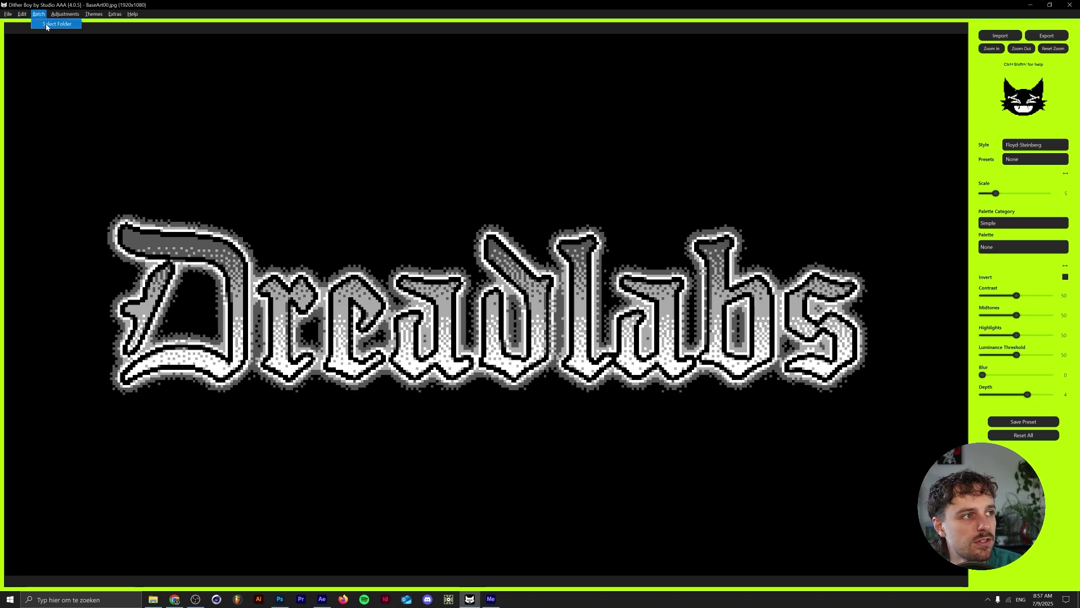
left_click(46, 24)
left_click(573, 221)
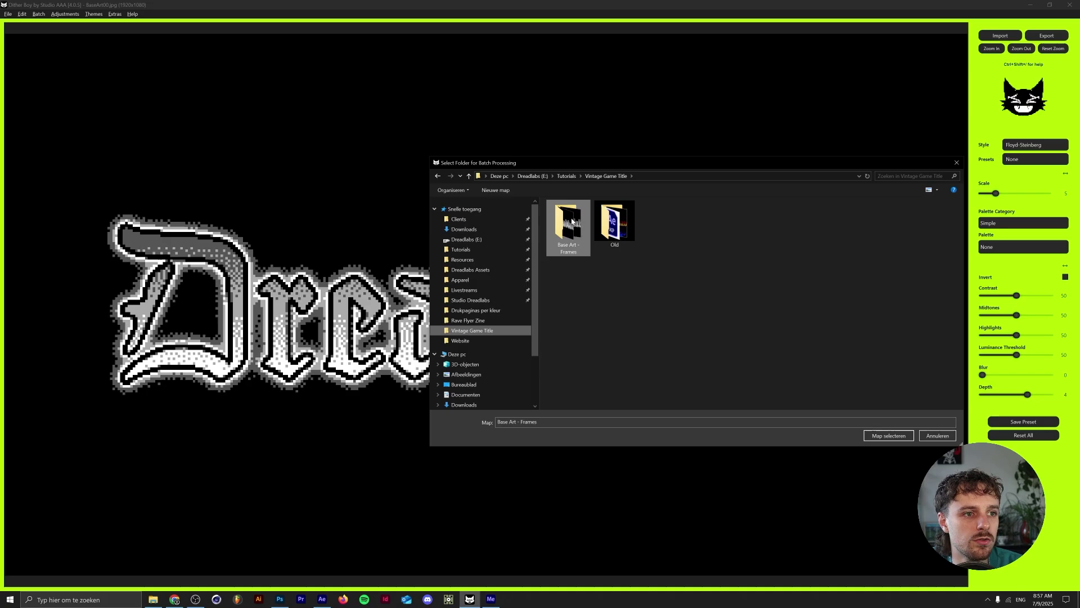
double_click(572, 222)
left_click(899, 436)
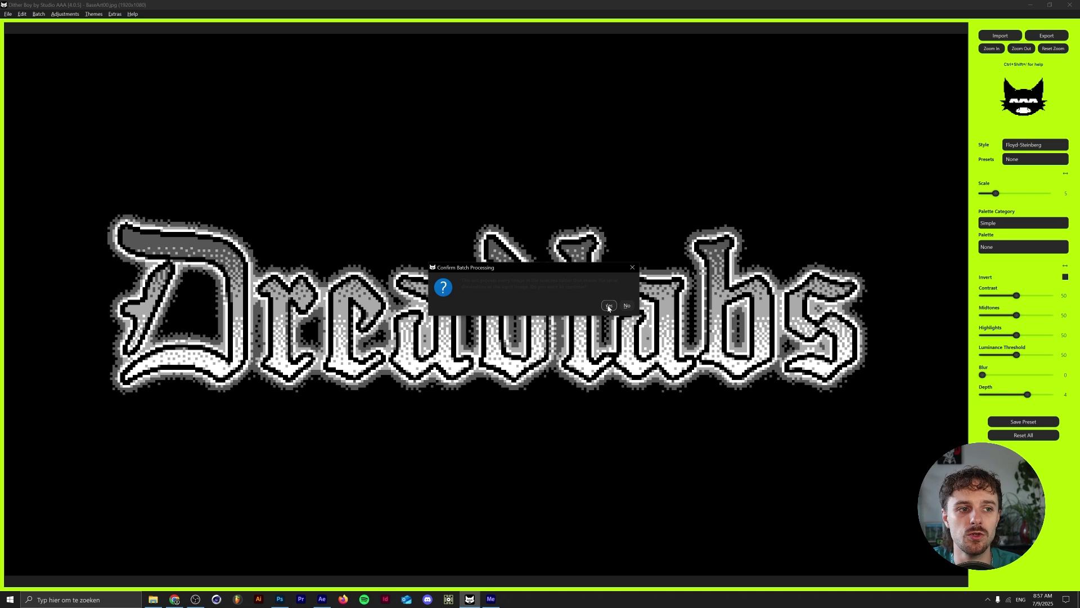
left_click(608, 306)
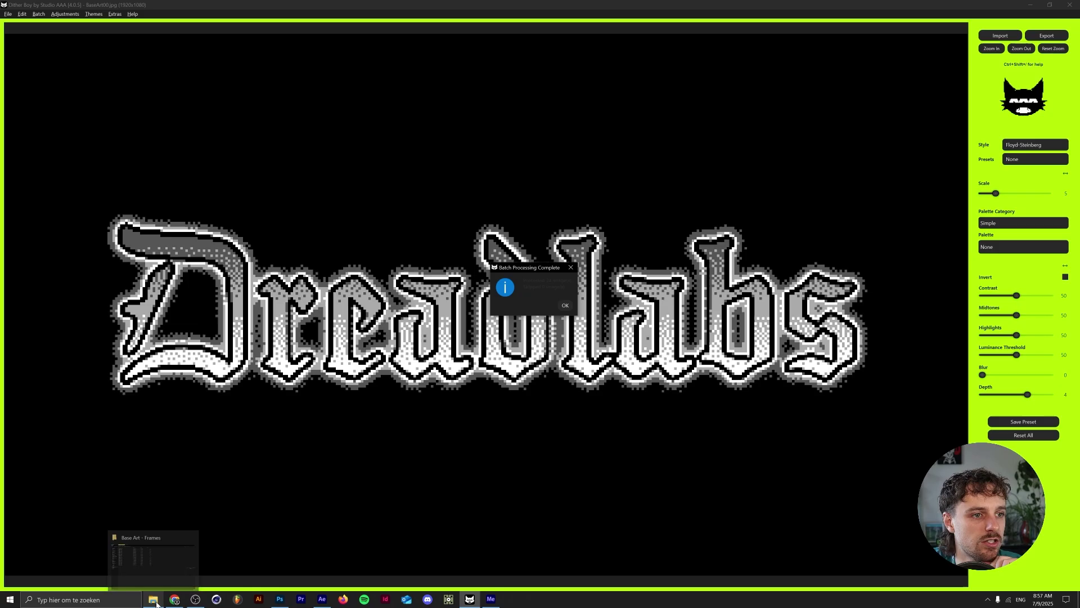
left_click(564, 305)
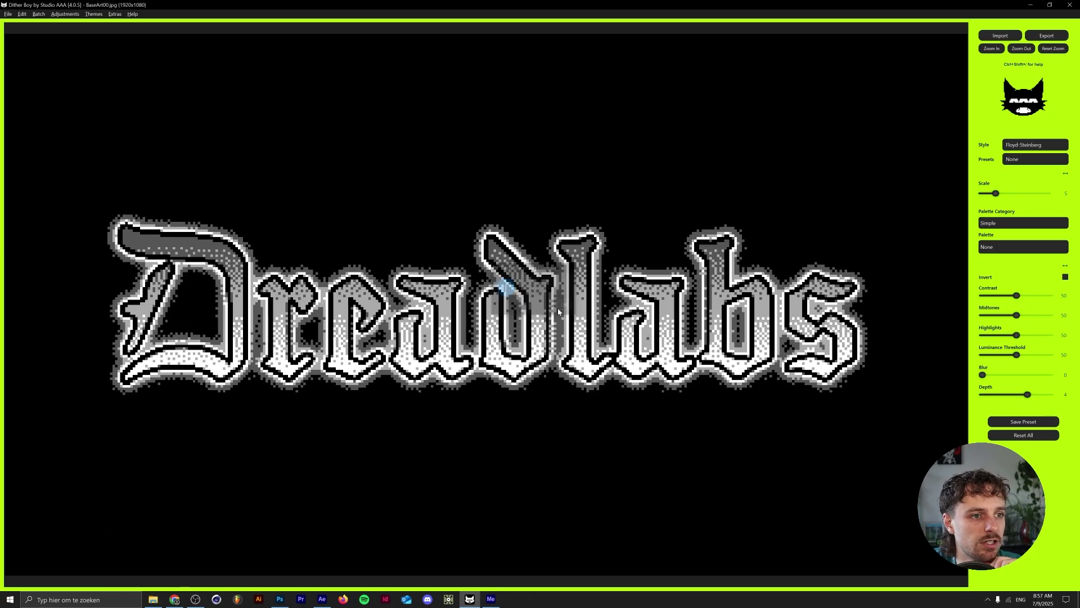
left_click(153, 599)
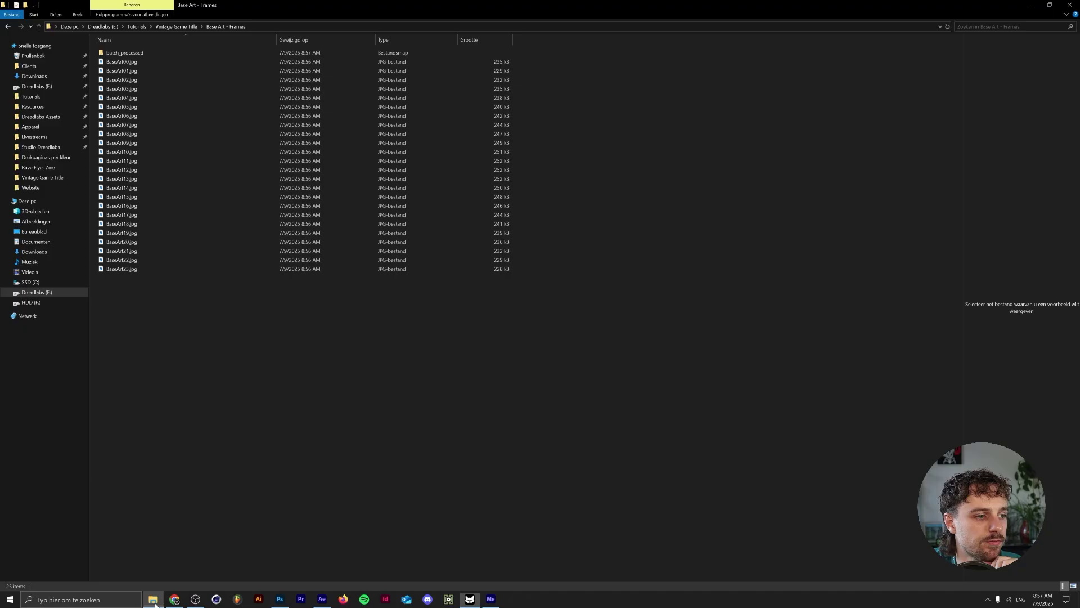
Step through the dithered frames in batch_processed with Photos, then return to After Effects.
double_click(180, 56)
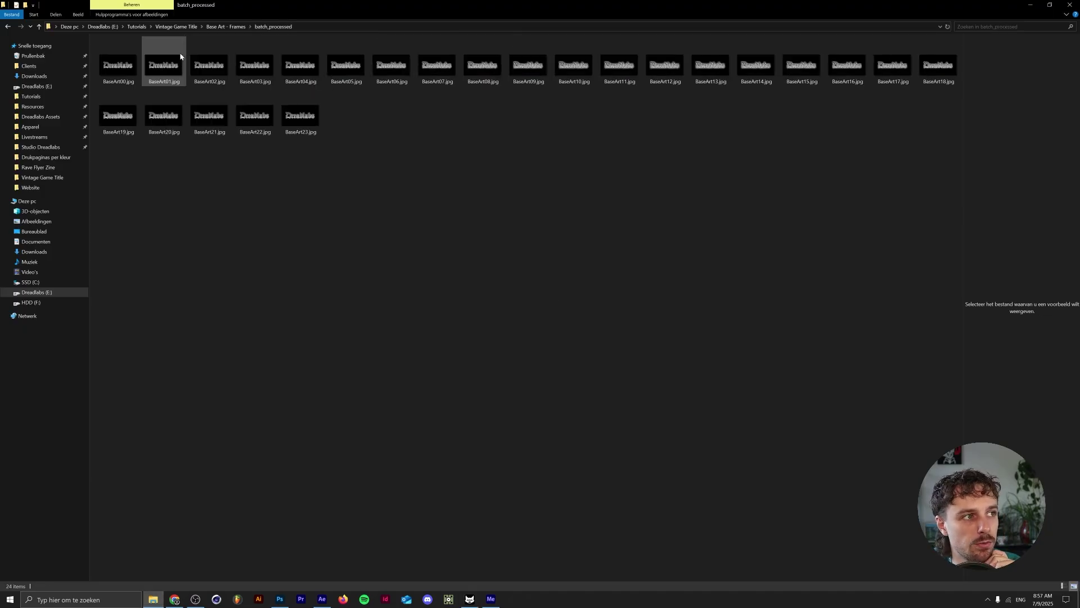
left_click(128, 72)
double_click(128, 72)
key("Right")
key("Right")
key("Right")
key("Right")
key("Right")
key("Right")
key("Right")
key("Right")
key("Right")
key("Right")
key("Right")
key("Right")
key("Right")
key("Right")
key("Right")
key("Right")
key("Right")
key("Right")
key("Right")
key("Right")
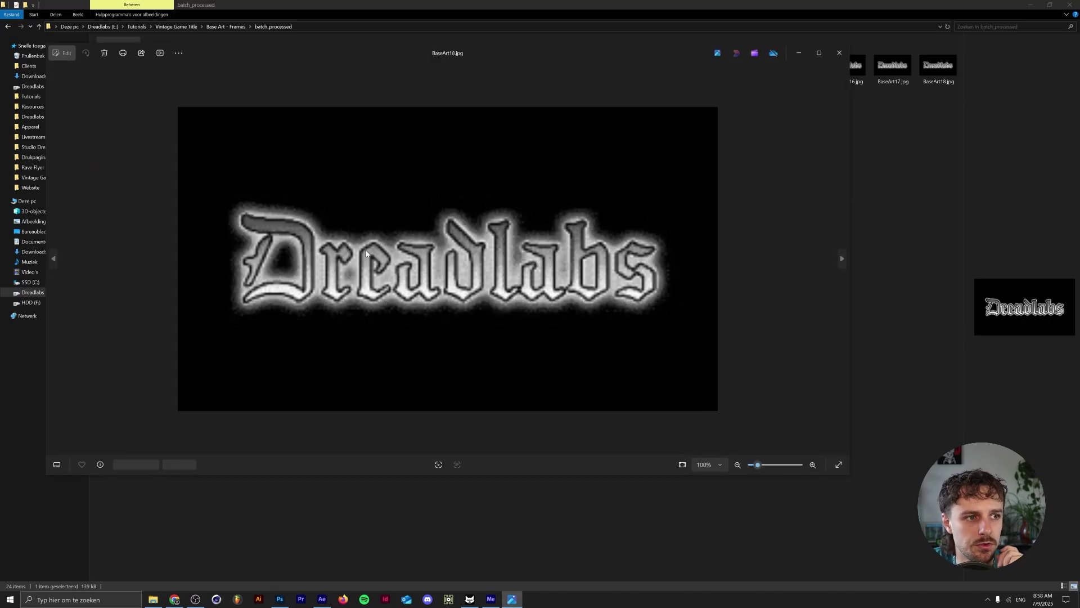
key("Left")
key("Left")
key("Left")
key("Left")
key("Left")
key("Left")
key("Left")
key("Left")
key("Left")
key("Left")
key("Left")
key("Left")
key("Left")
key("Left")
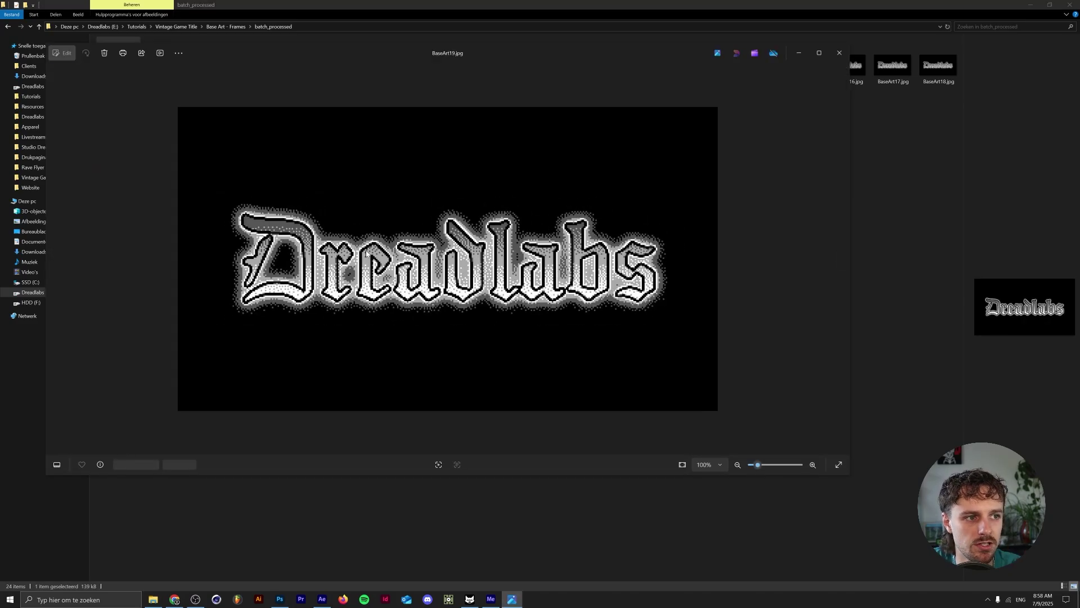
key("Left")
key("Left")
key("Left")
key("Left")
key("Left")
key("Left")
key("Left")
key("Left")
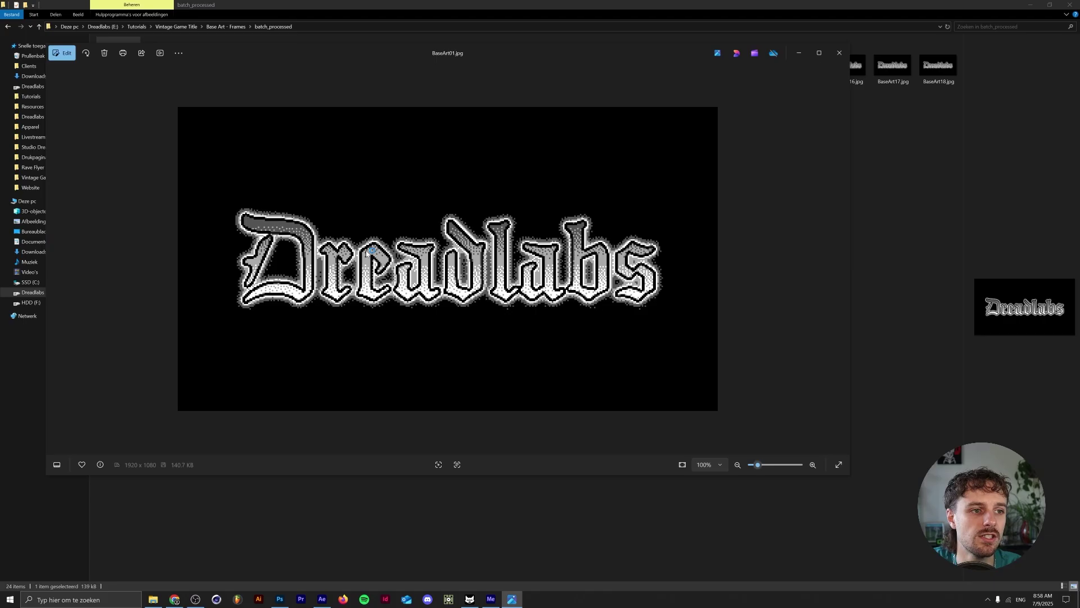
left_click(838, 53)
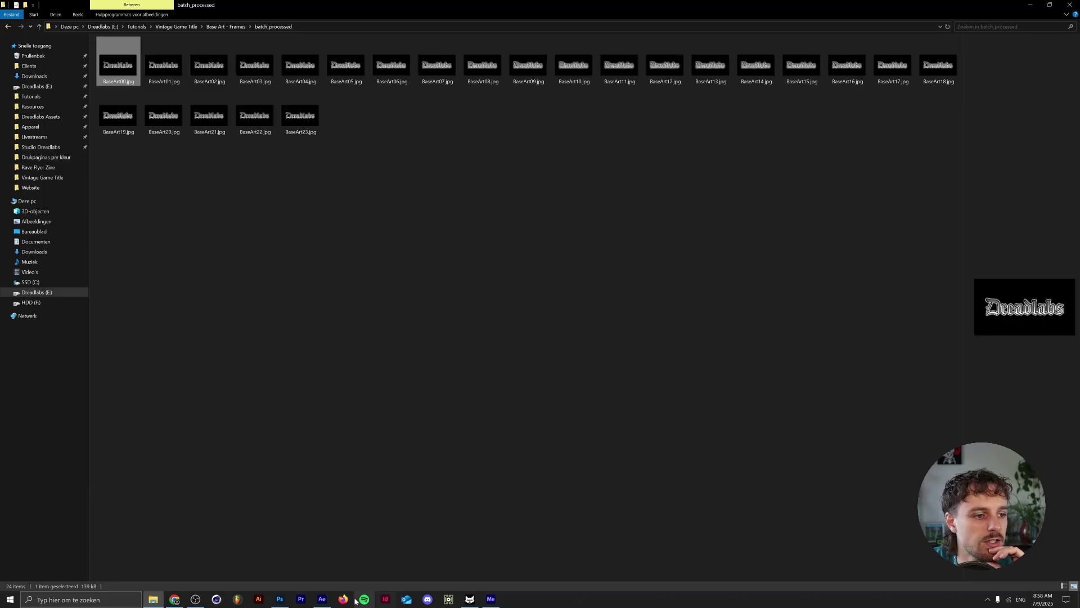
left_click(322, 600)
left_click(55, 181)
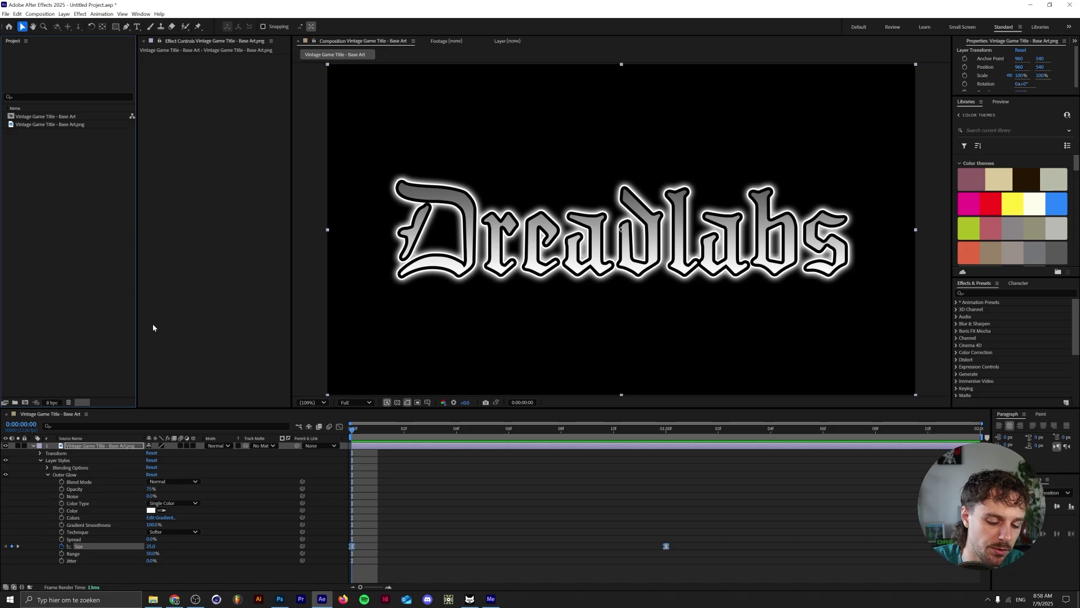
Import the BaseArt frames as a JPEG sequence and interpret it at 12 fps.
key("ctrl+i")
left_click(142, 87)
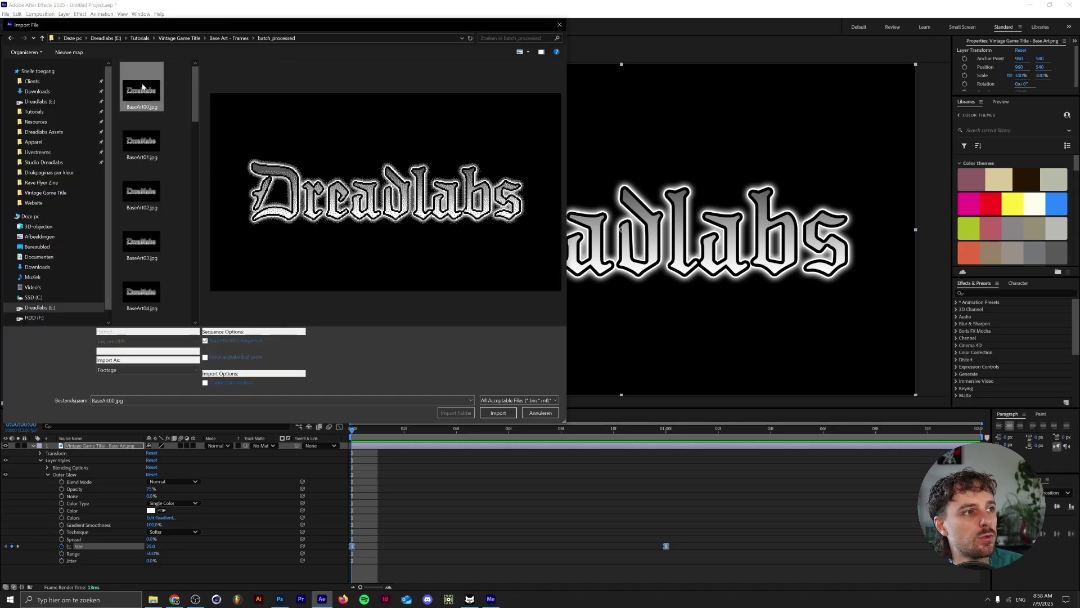
left_click(503, 416)
right_click(60, 116)
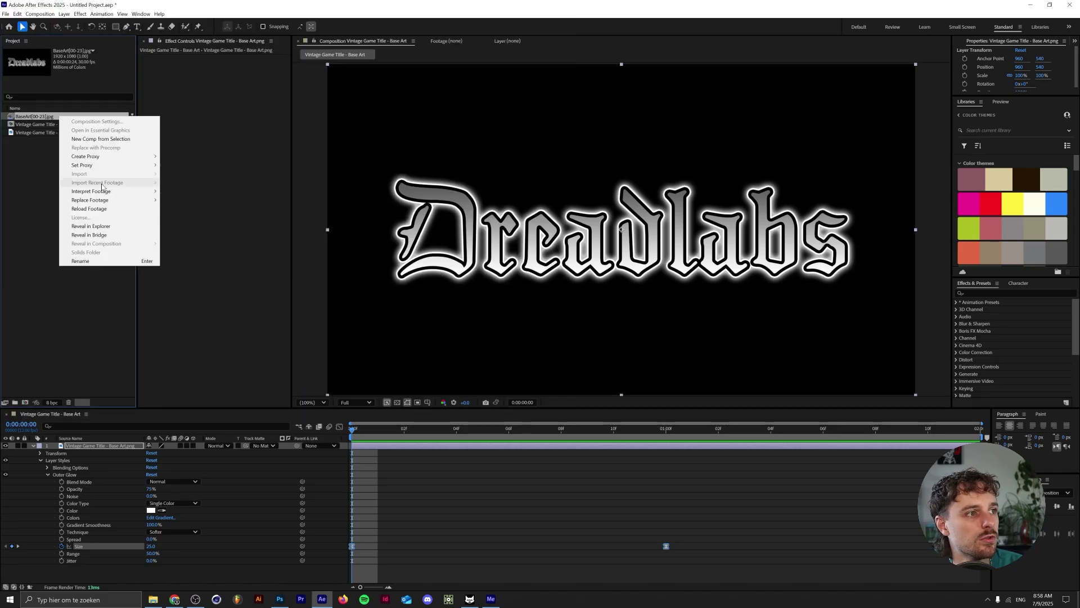
mouse_move(135, 192)
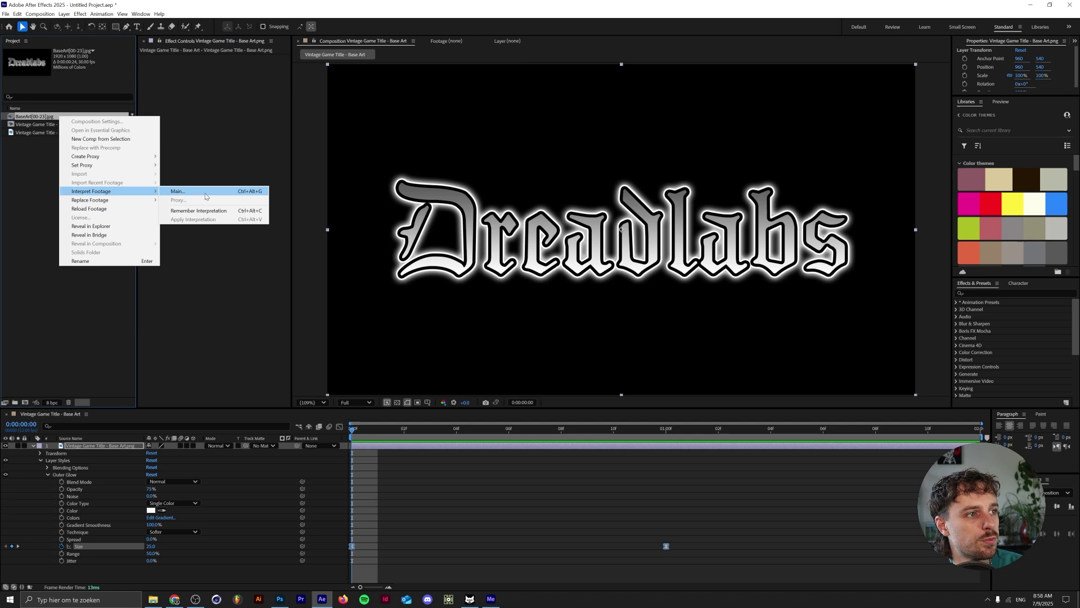
left_click(205, 192)
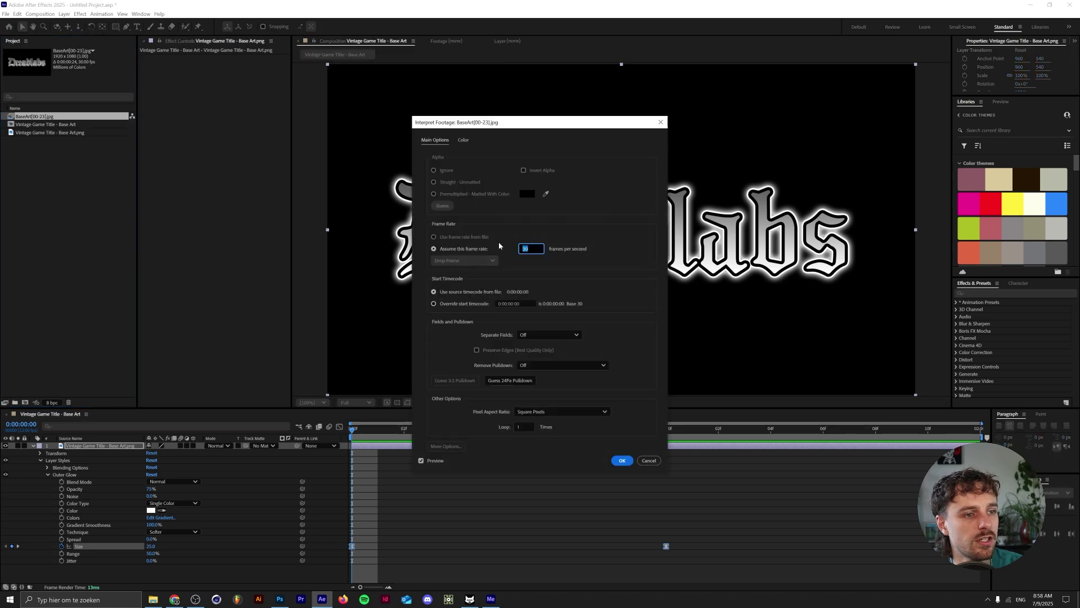
type("12")
left_click(623, 460)
Build a BaseArt composition from the BaseArt[00-23].jpg sequence and preview it.
right_click(73, 116)
left_click(114, 138)
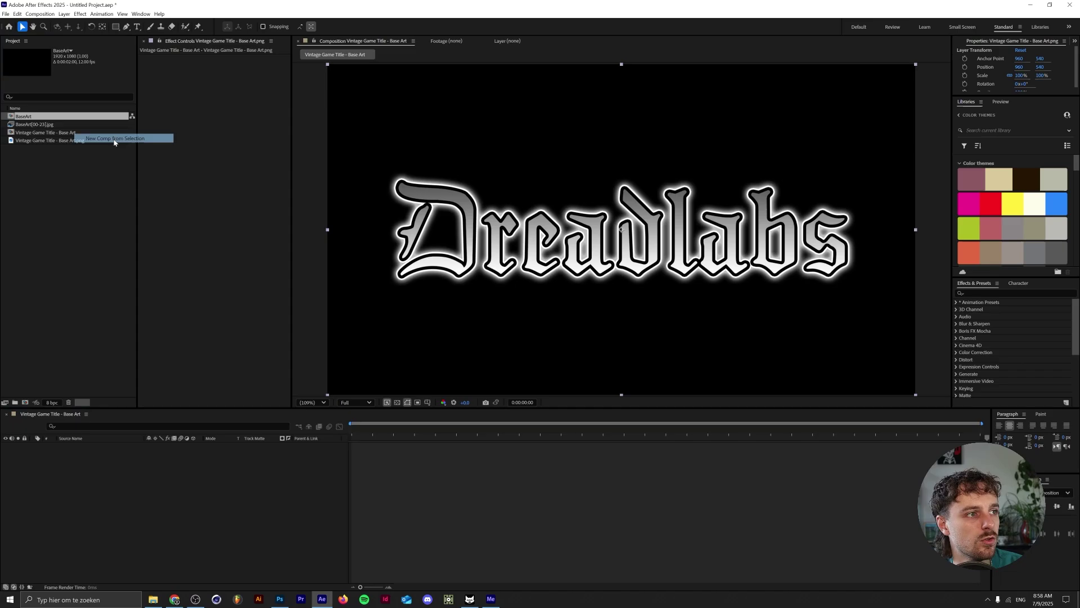
key("space")
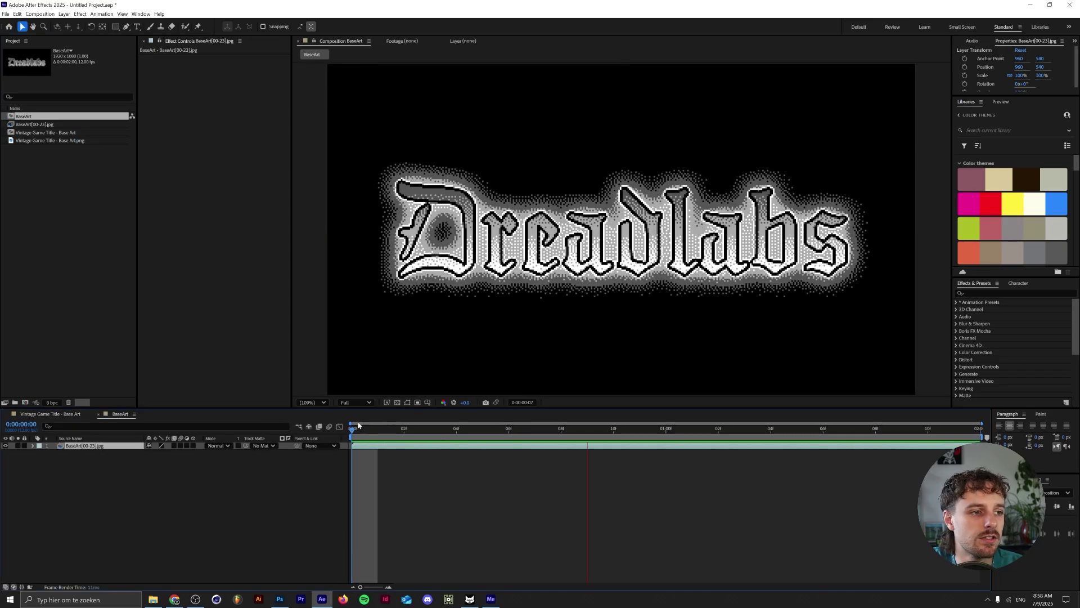
key("space")
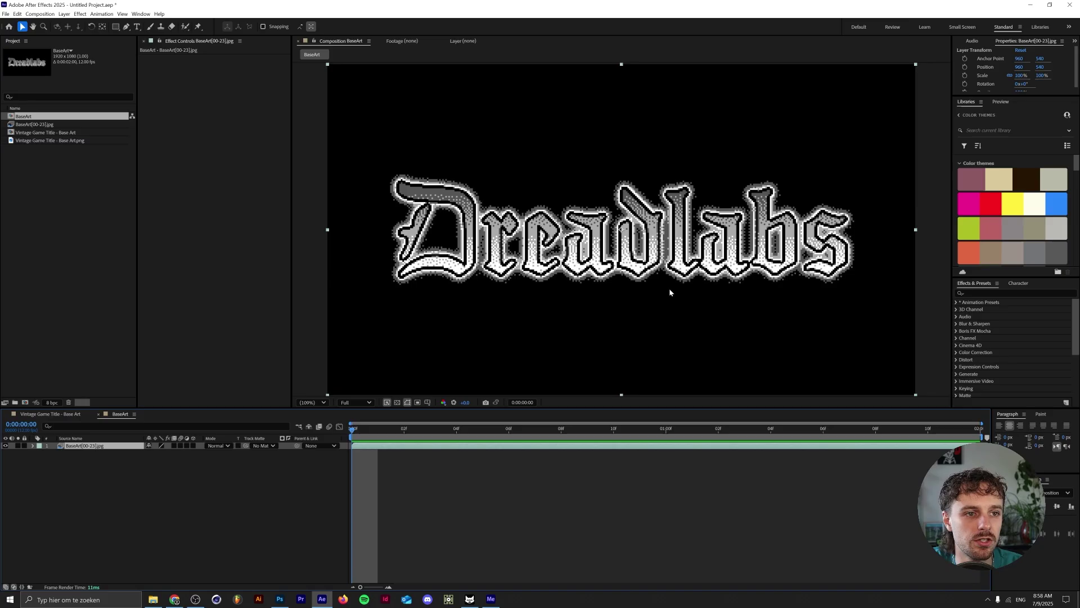
Find CC Toner by searching 'toner' and apply it to the dithered title layer.
left_click(986, 293)
type("toner")
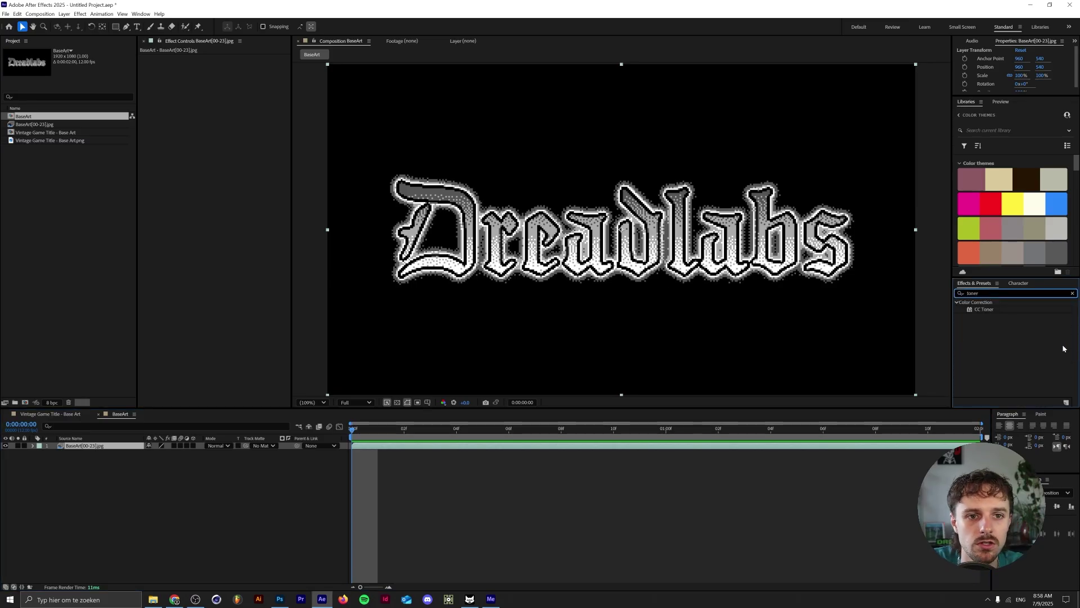
left_click_drag(985, 310, 90, 446)
Set CC Toner Midtones to red FF0000 and Highlights to yellow, then switch to Photoshop.
left_click(226, 86)
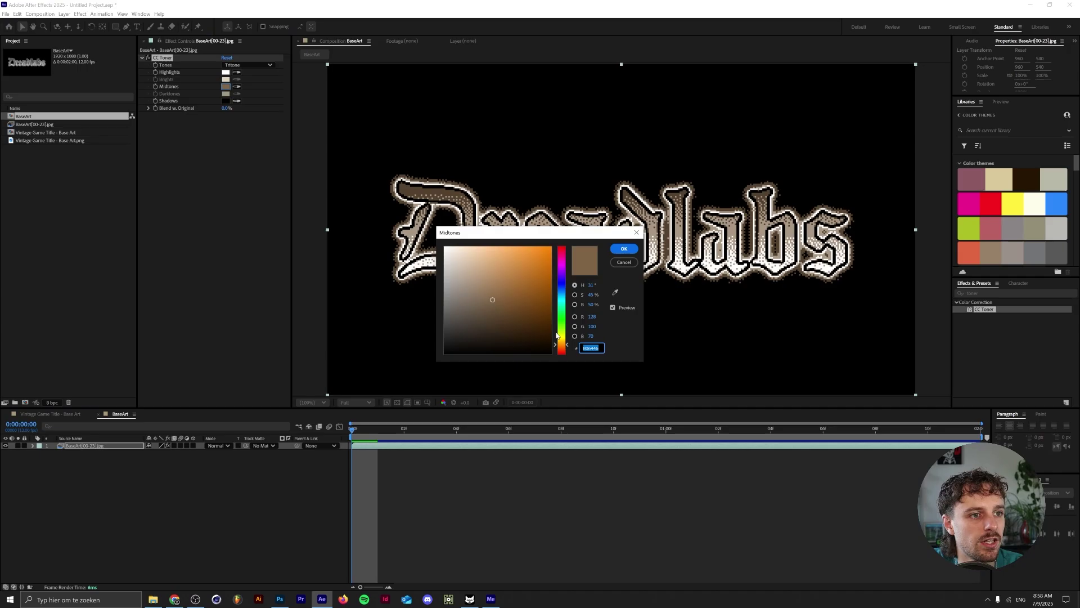
left_click_drag(561, 338, 561, 246)
left_click_drag(507, 293, 553, 246)
left_click(616, 252)
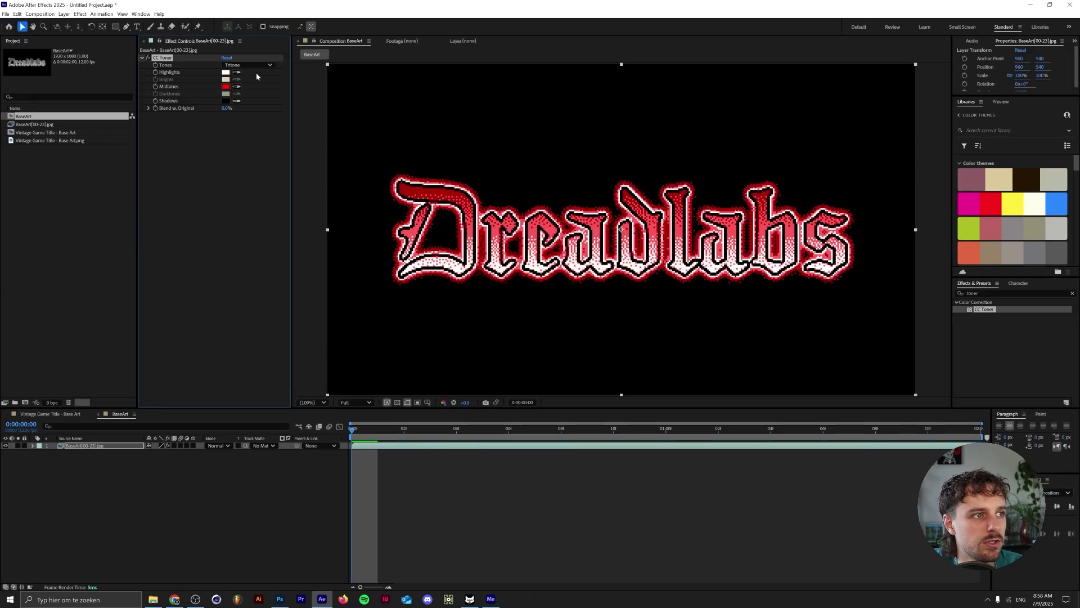
left_click(226, 72)
left_click_drag(556, 342, 552, 246)
left_click(624, 249)
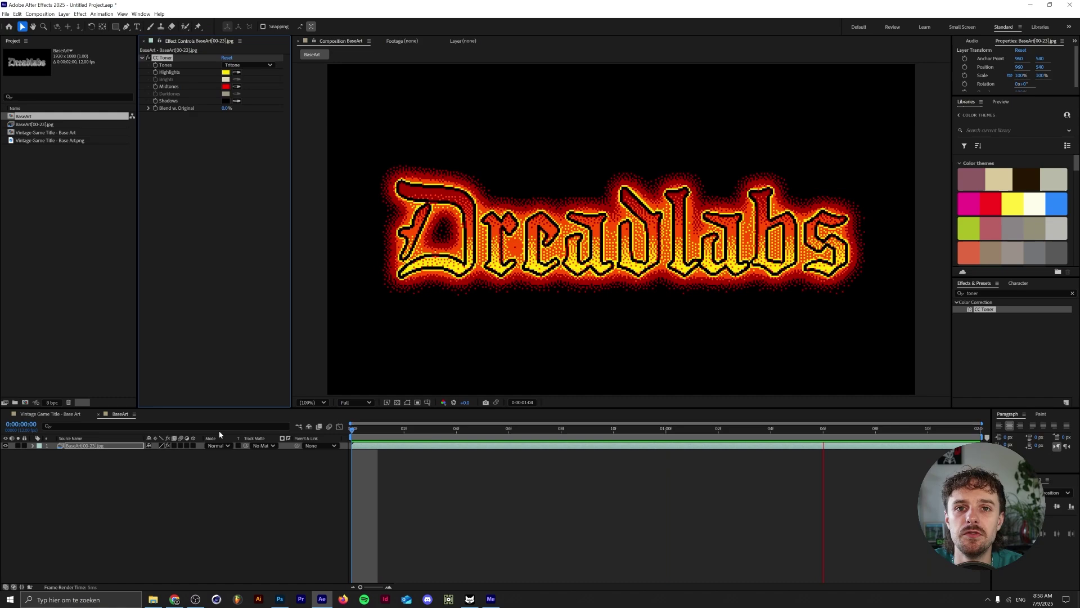
key("alt+Tab")
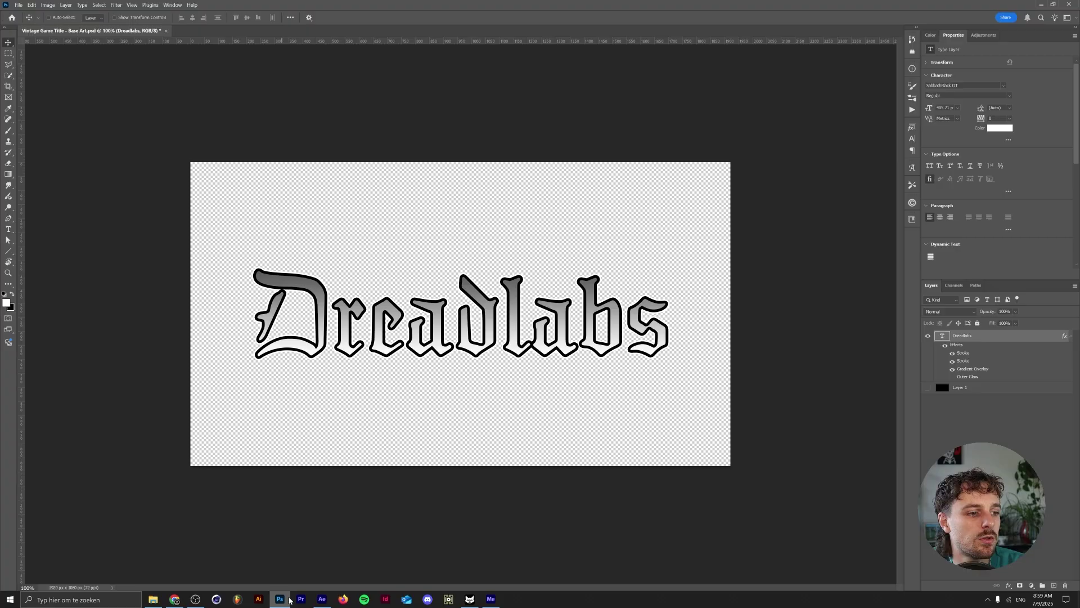
Create a new 1920x1080 document and remove its artboard.
left_click(17, 8)
left_click(26, 14)
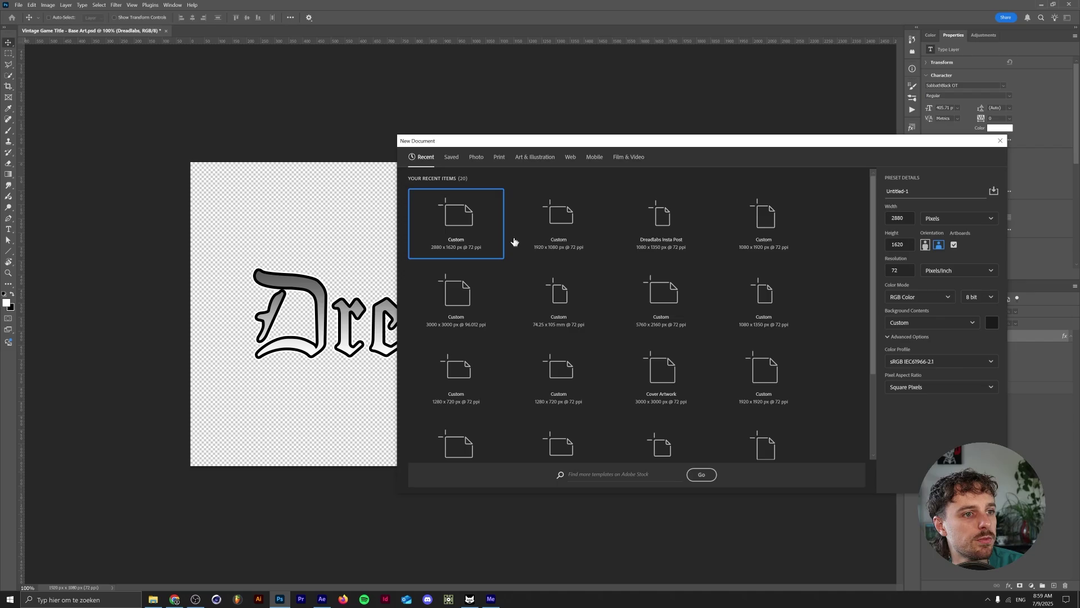
double_click(543, 235)
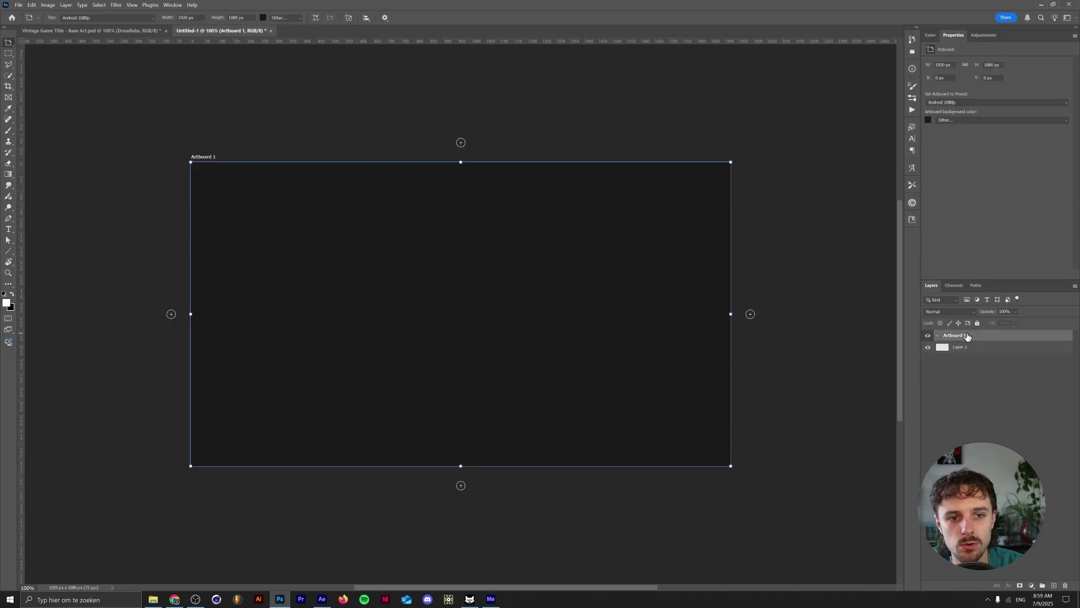
key("ctrl+shift+g")
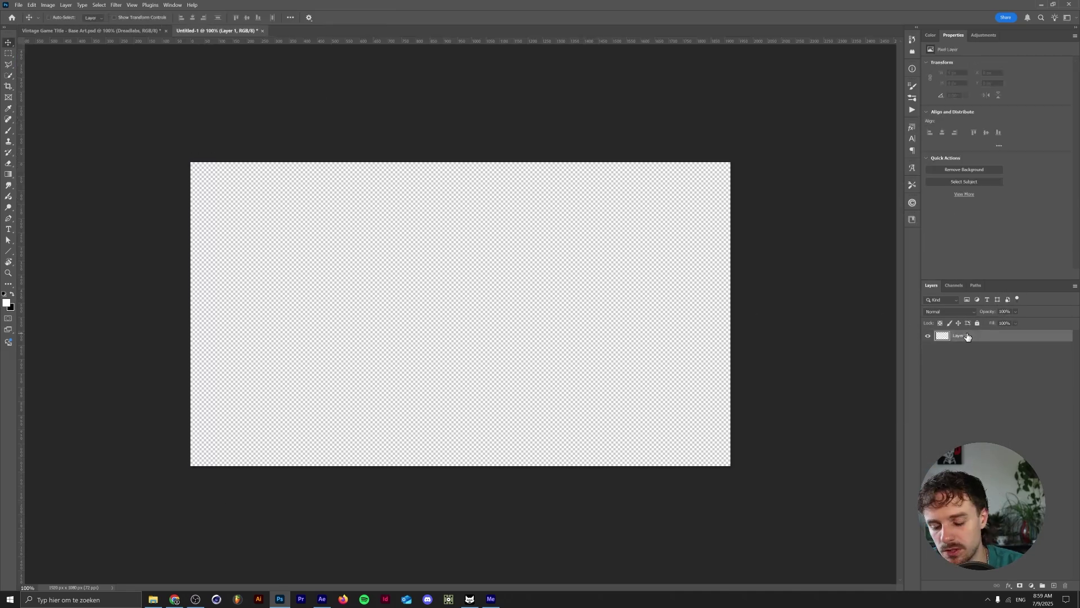
Select all 24 dithered frame JPEGs in the batch_processed folder and drag them into Photoshop.
left_click(153, 599)
key("ctrl+a")
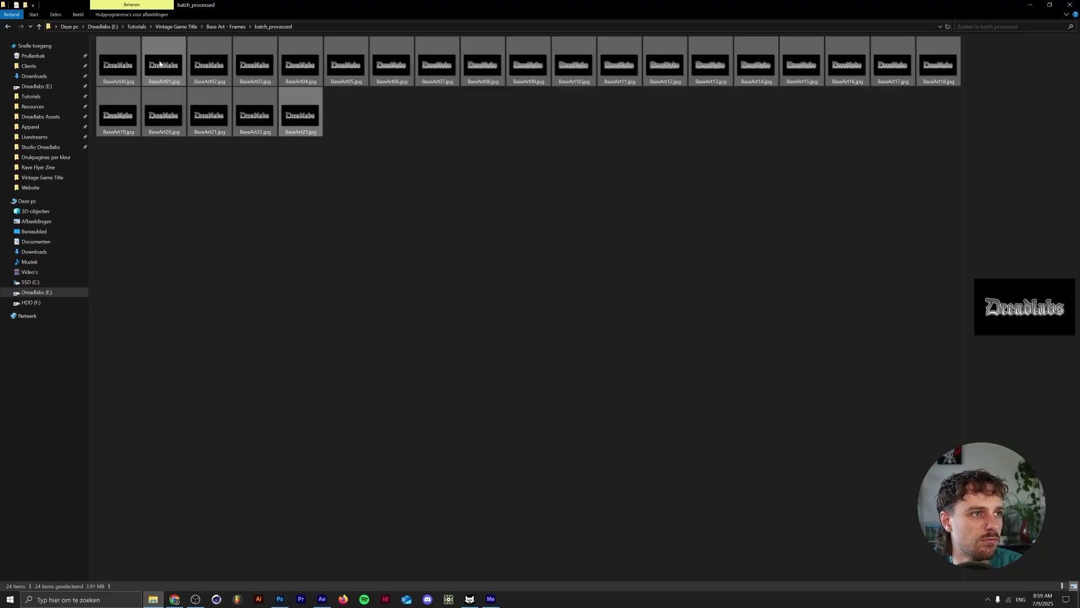
left_click_drag(276, 111, 372, 388)
Place the frames as layers and create a frame animation in the Timeline panel.
left_click_drag(351, 374, 351, 374)
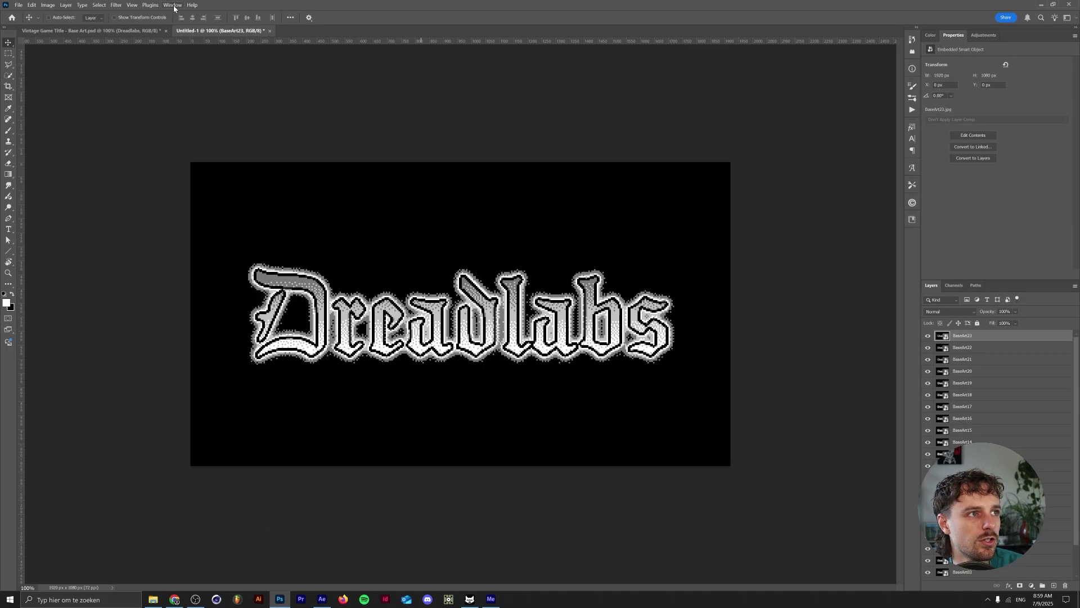
left_click(173, 4)
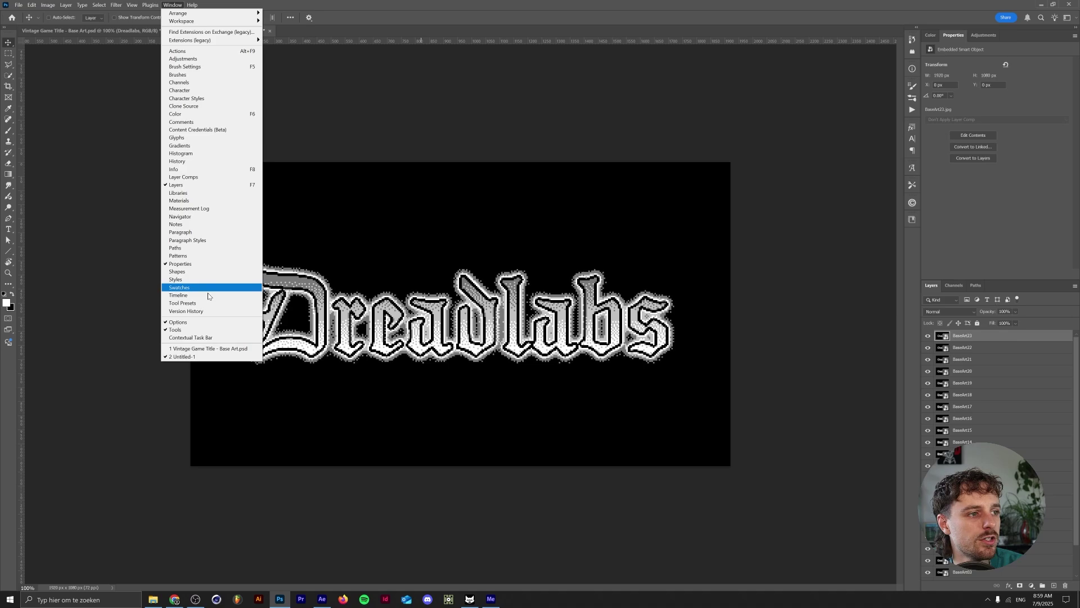
left_click(196, 298)
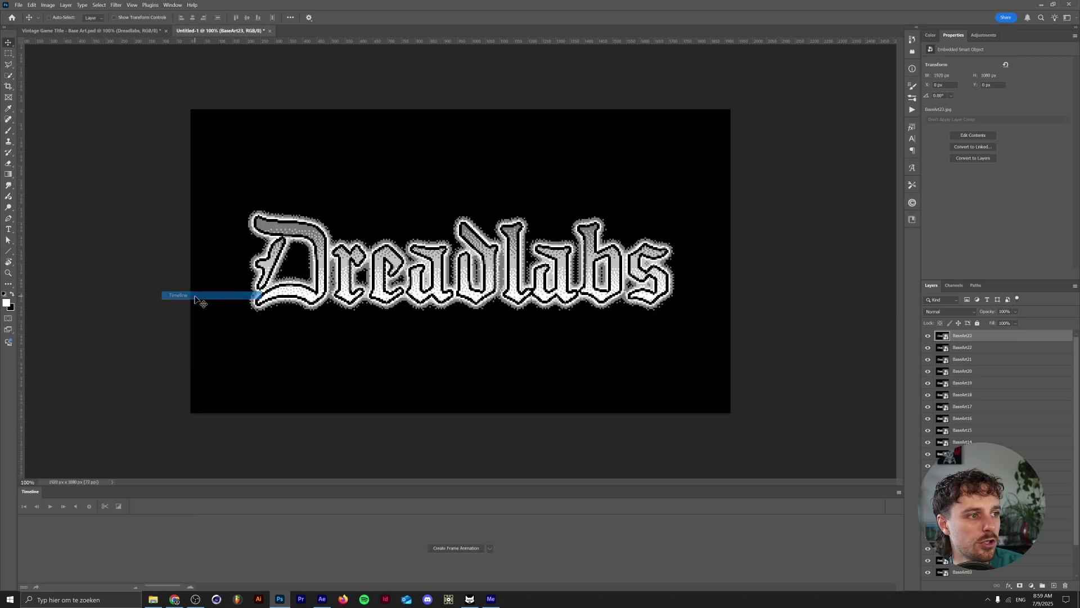
left_click(453, 548)
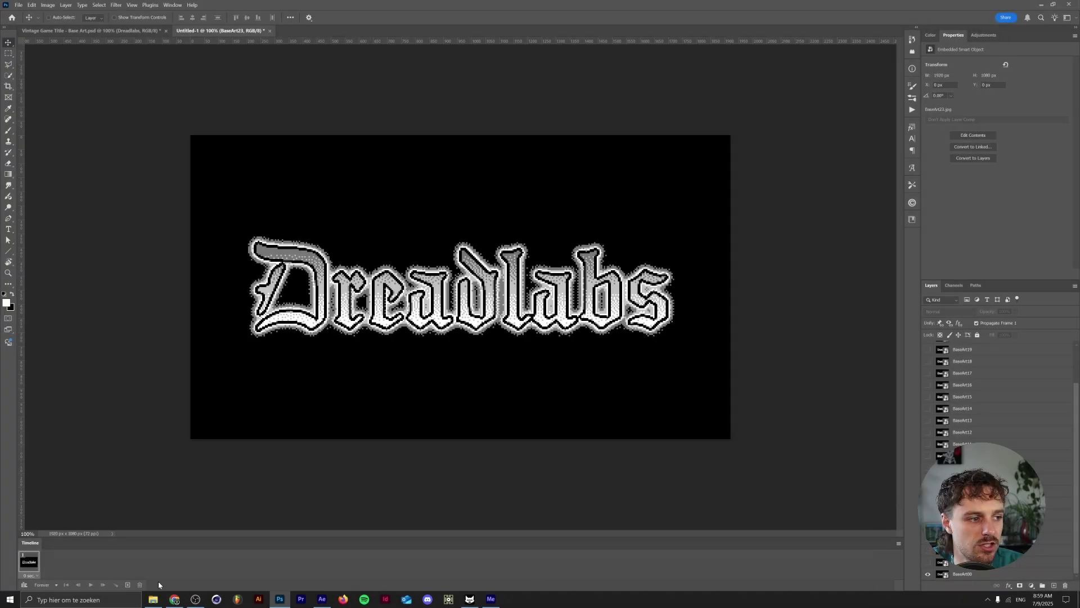
Add frames one by one, each showing the next BaseArt layer, up to 24 frames.
left_click(127, 586)
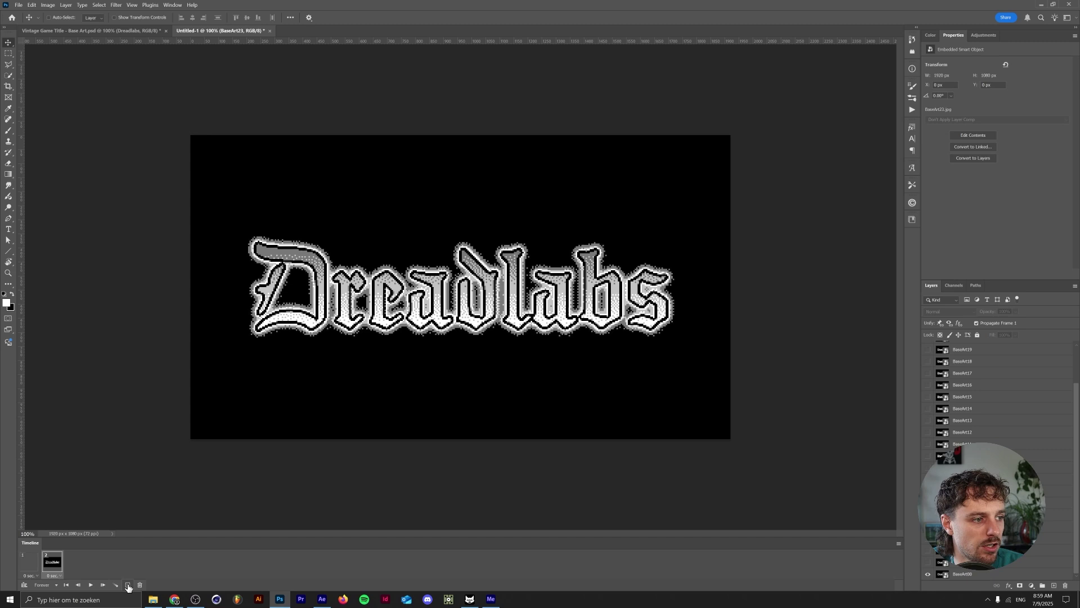
left_click(928, 563)
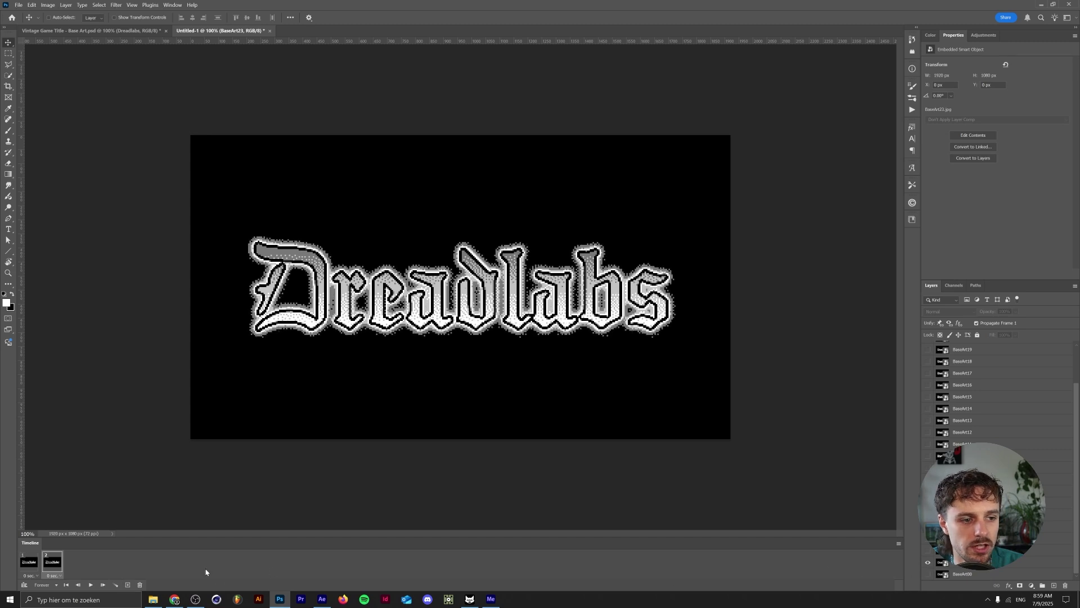
left_click(129, 586)
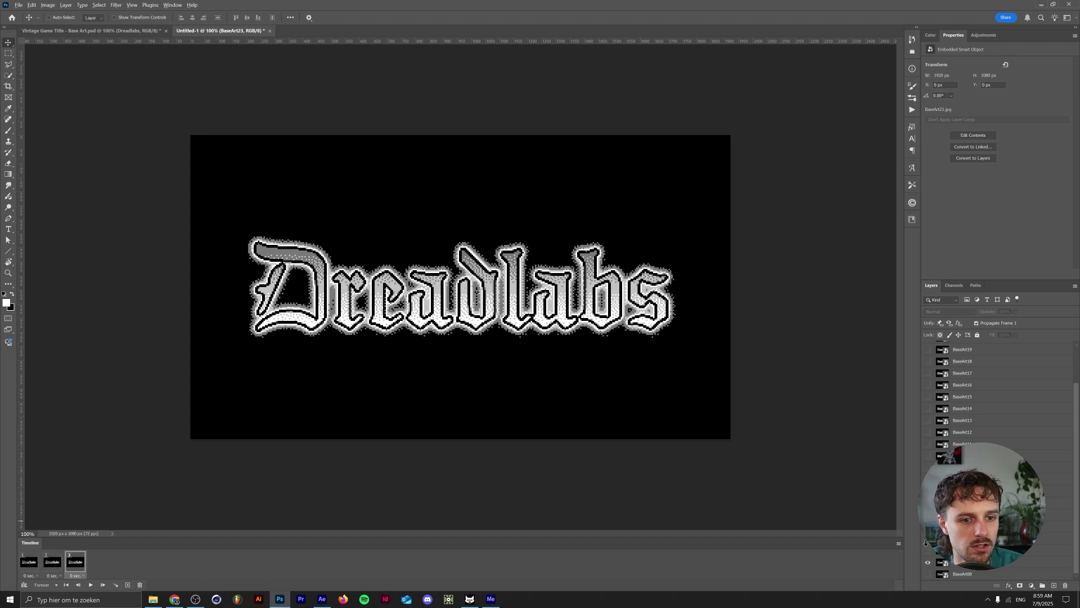
left_click(928, 550)
left_click(928, 562)
left_click(129, 586)
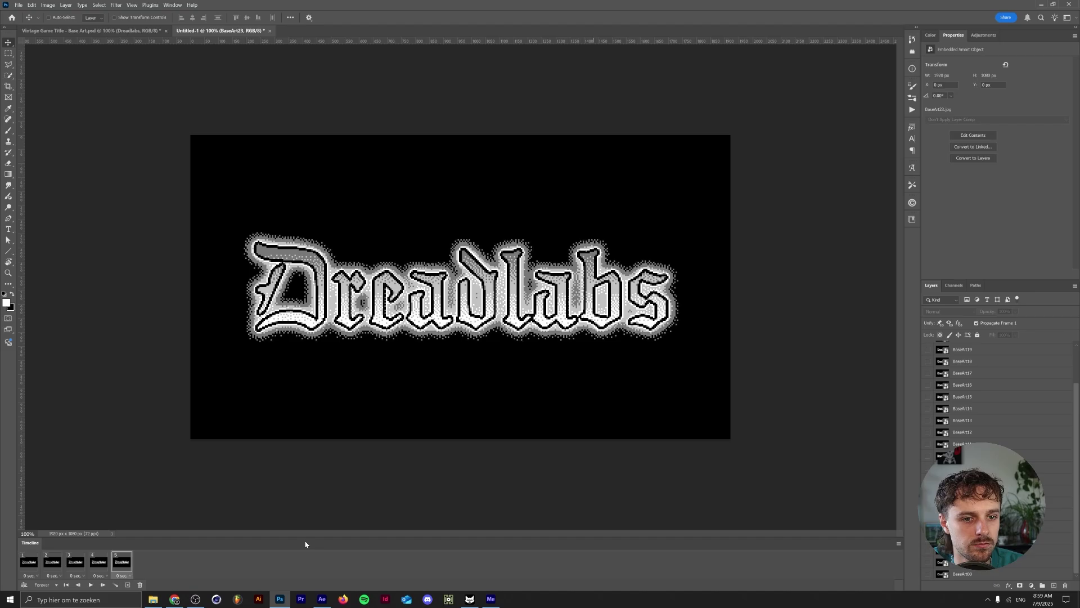
left_click(129, 586)
left_click(128, 586)
left_click(928, 396)
left_click(128, 586)
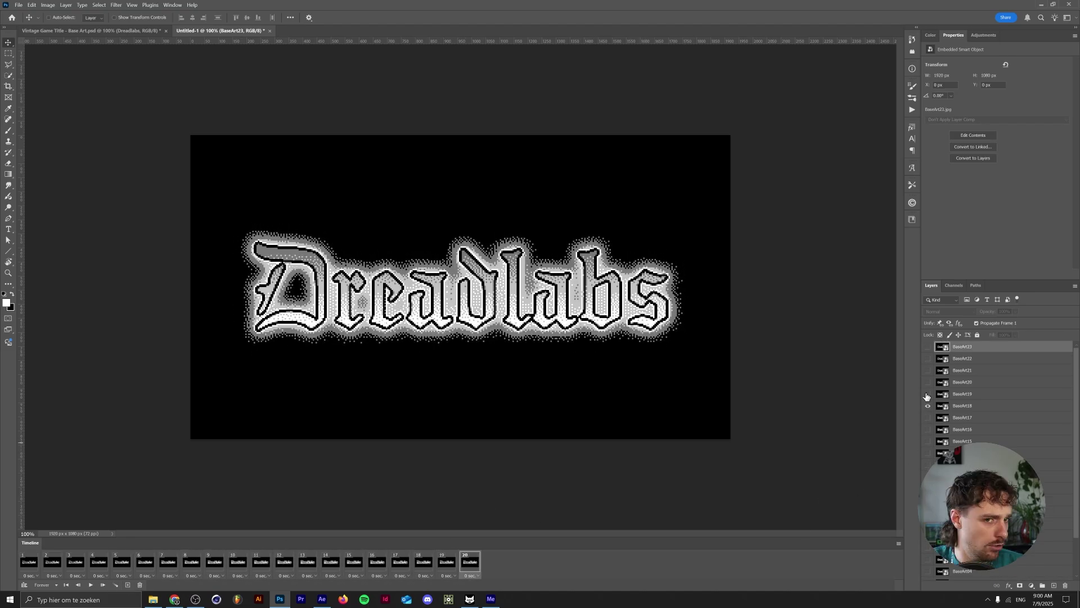
Play the 24-frame animation to preview it, then stop playback.
left_click(90, 586)
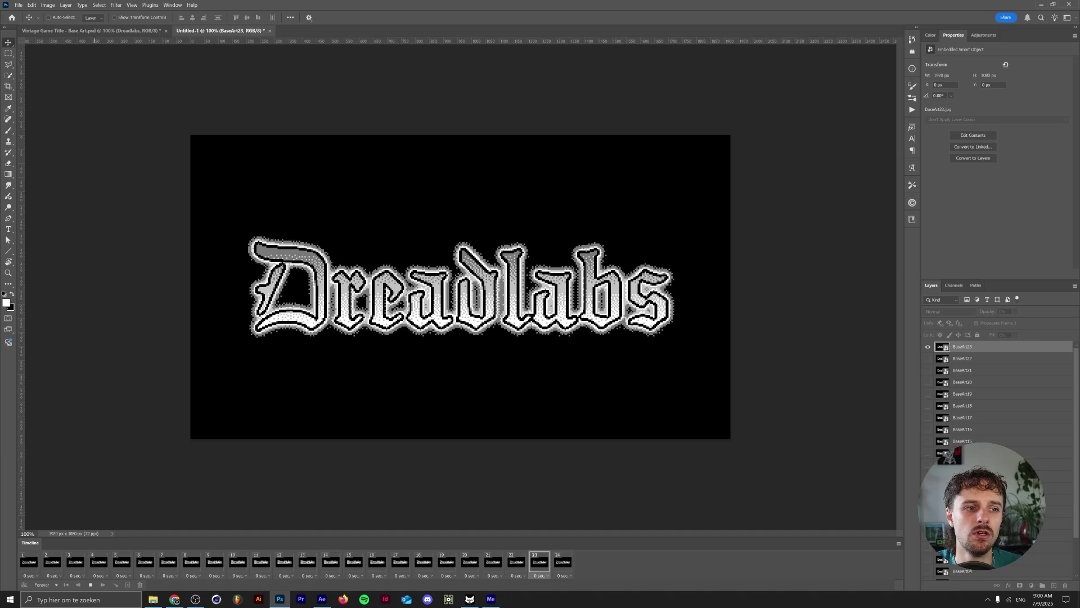
left_click(91, 585)
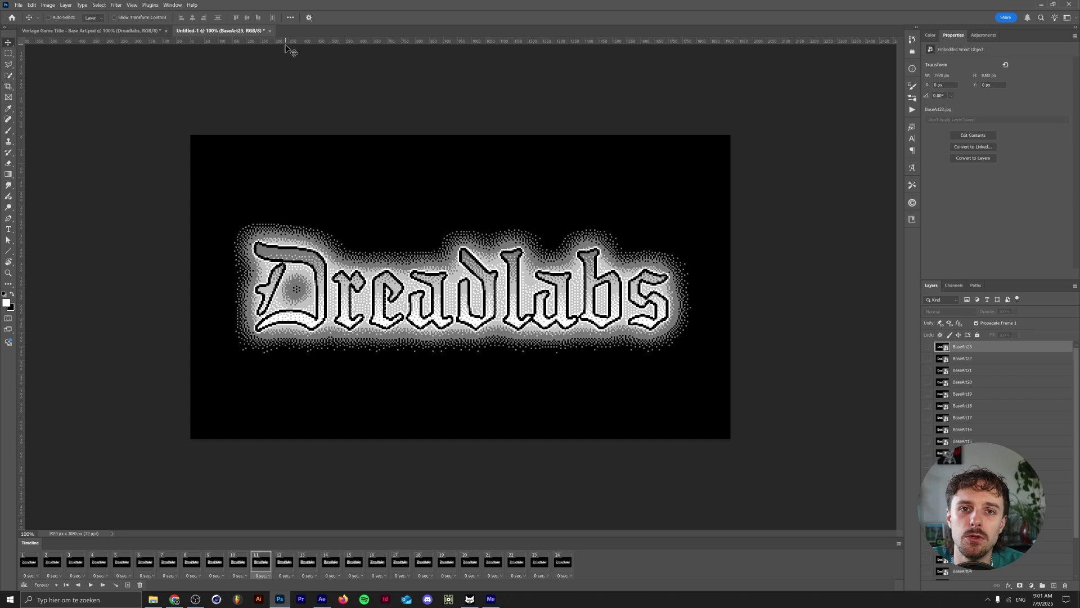
scroll(1045, 494, "down", 3)
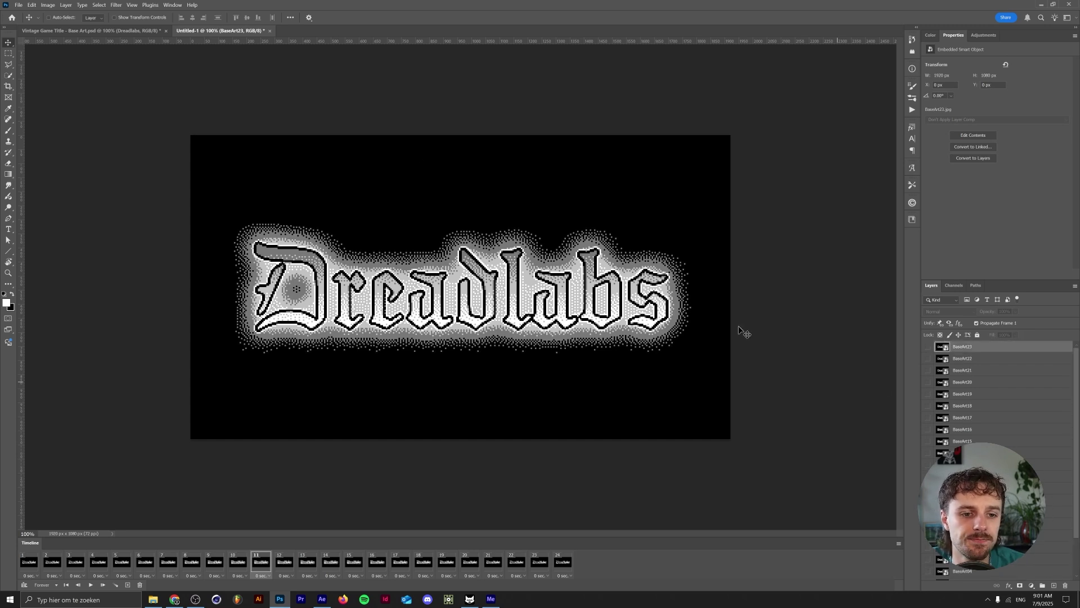
Bring the Vintage Game Title - Base Art.psd tab forward, showing Dreadlabs on transparency.
left_click(70, 32)
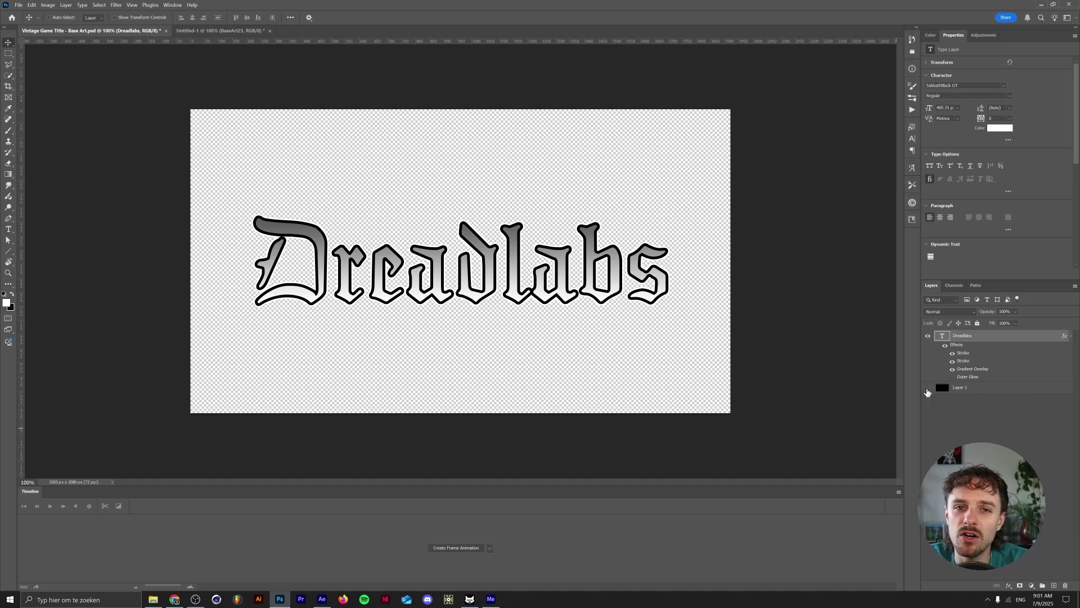
Show the black Layer 1 background and turn on the text's Outer Glow at 75% opacity.
left_click(928, 388)
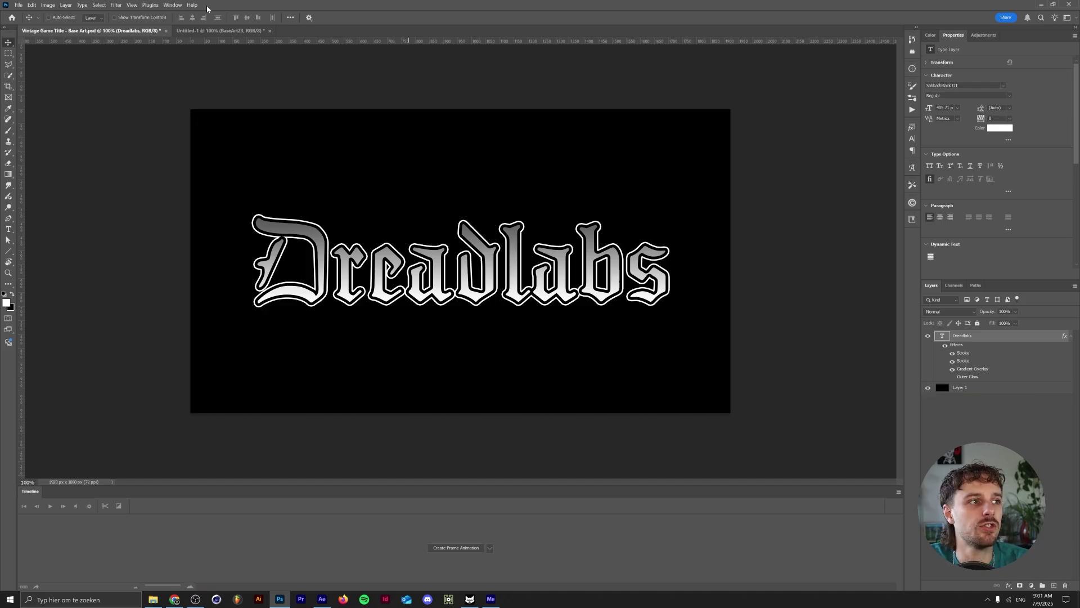
left_click(173, 4)
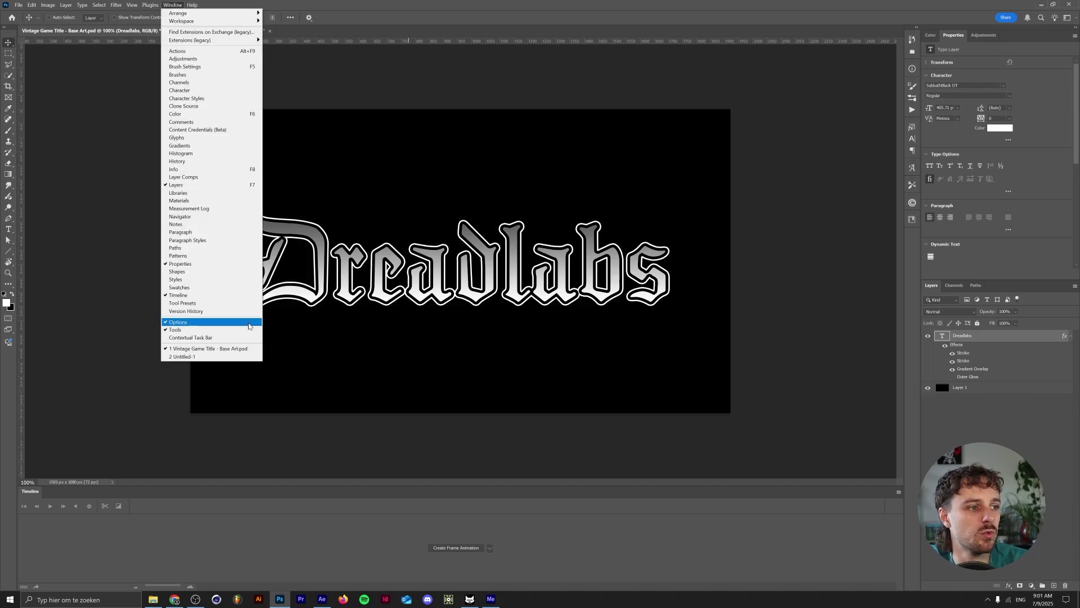
left_click(222, 349)
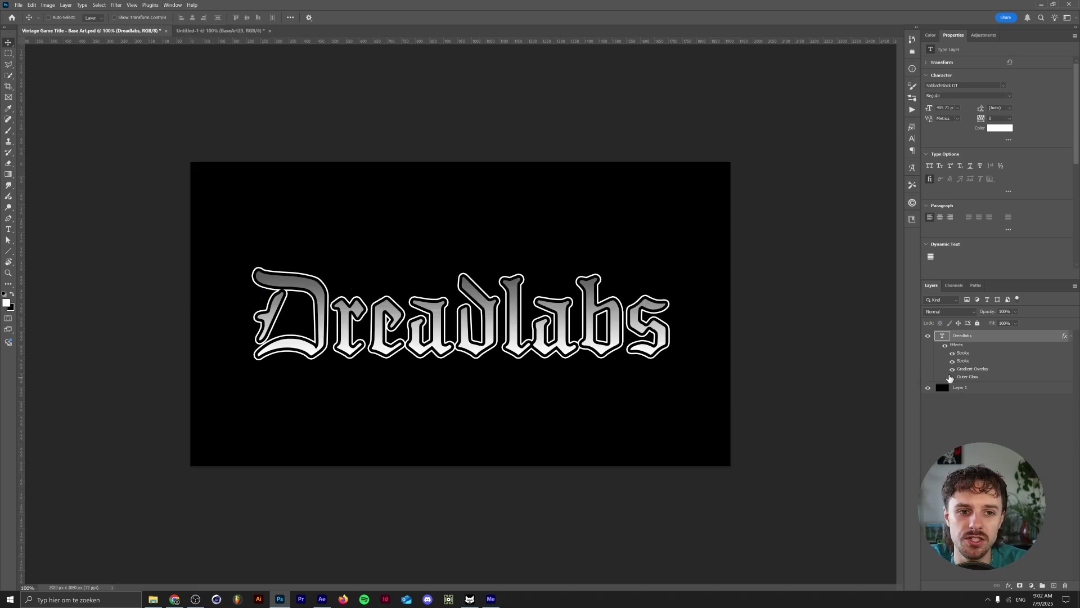
left_click(953, 377)
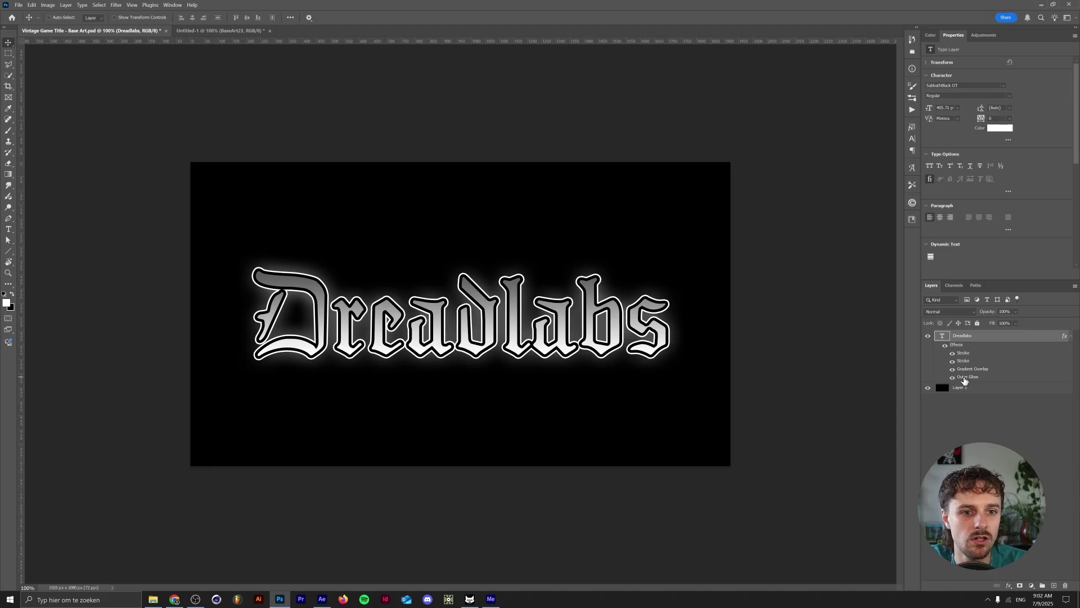
double_click(965, 377)
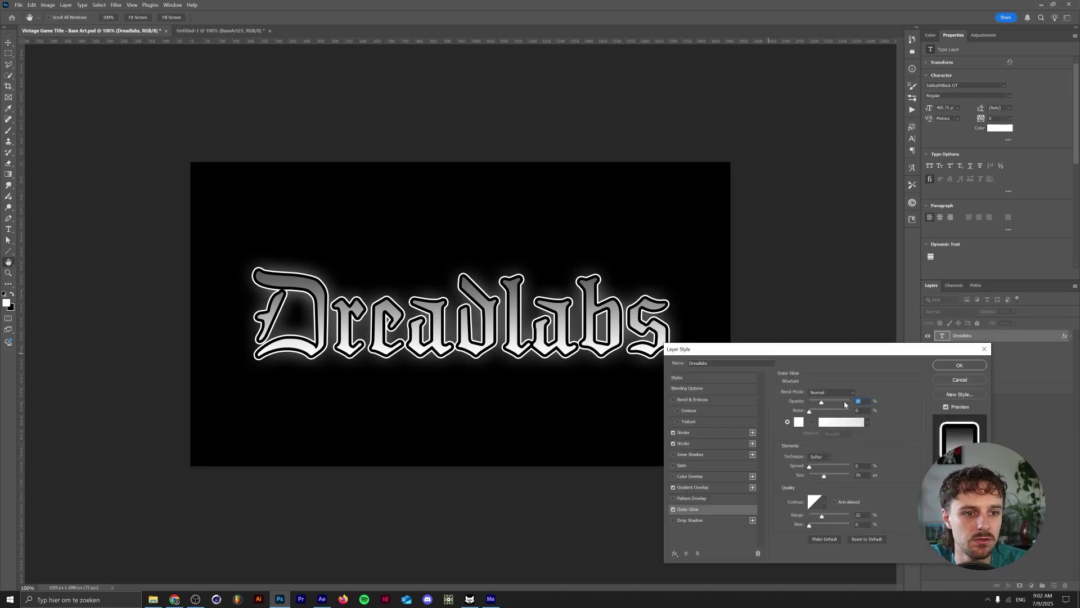
type("75")
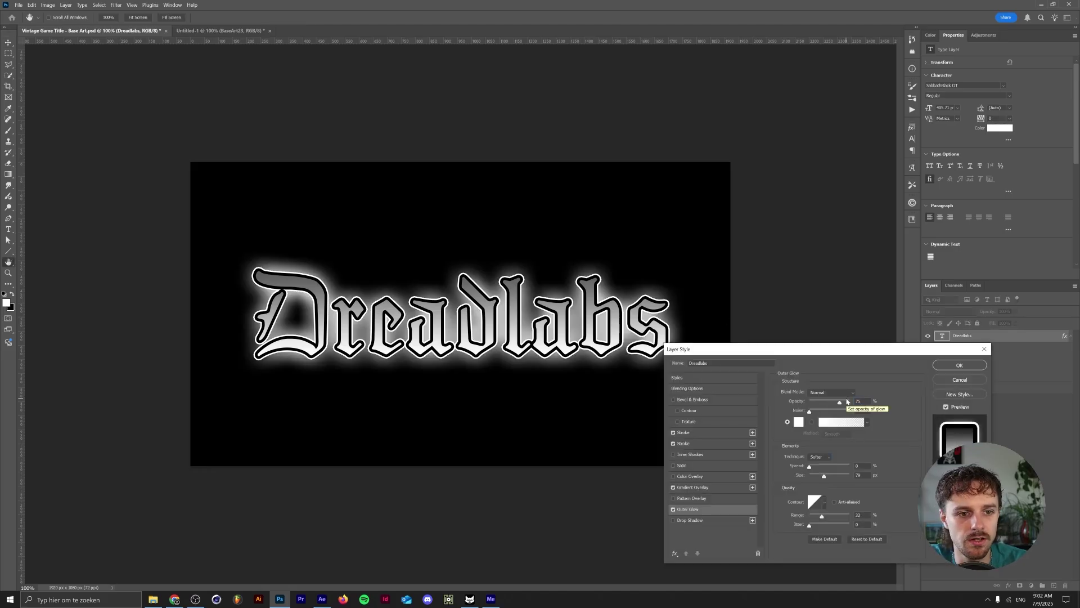
left_click(968, 366)
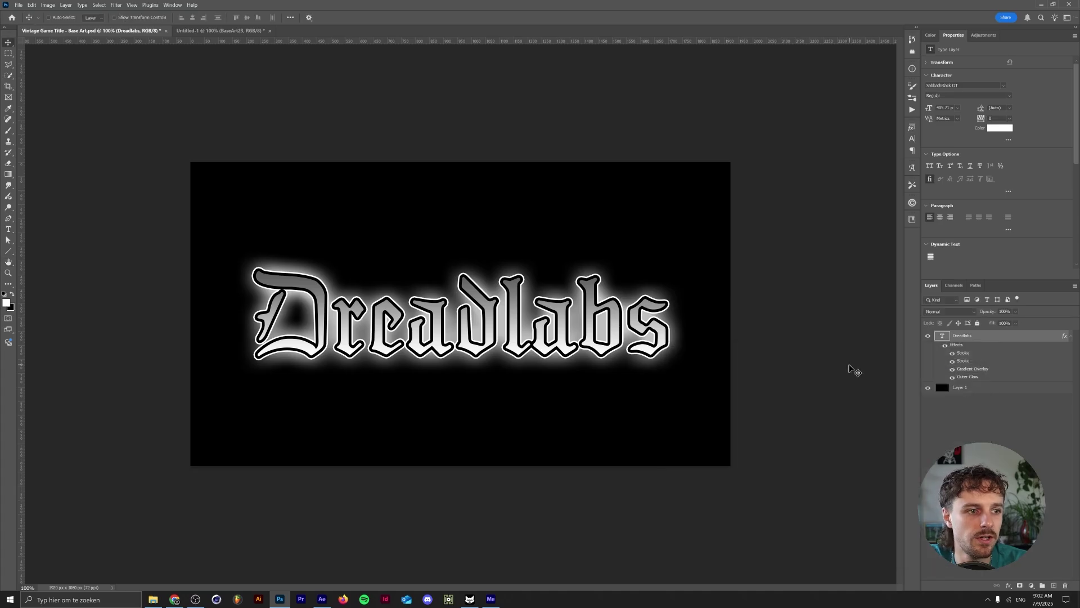
Change the image mode to Grayscale, choosing Don't Merge for the layers.
left_click(48, 5)
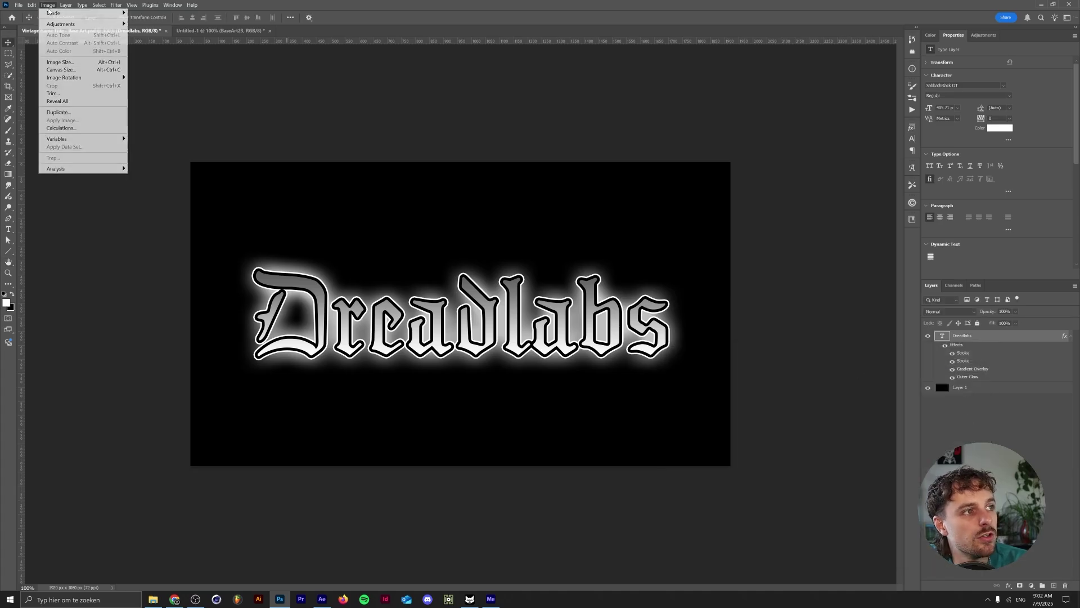
mouse_move(67, 13)
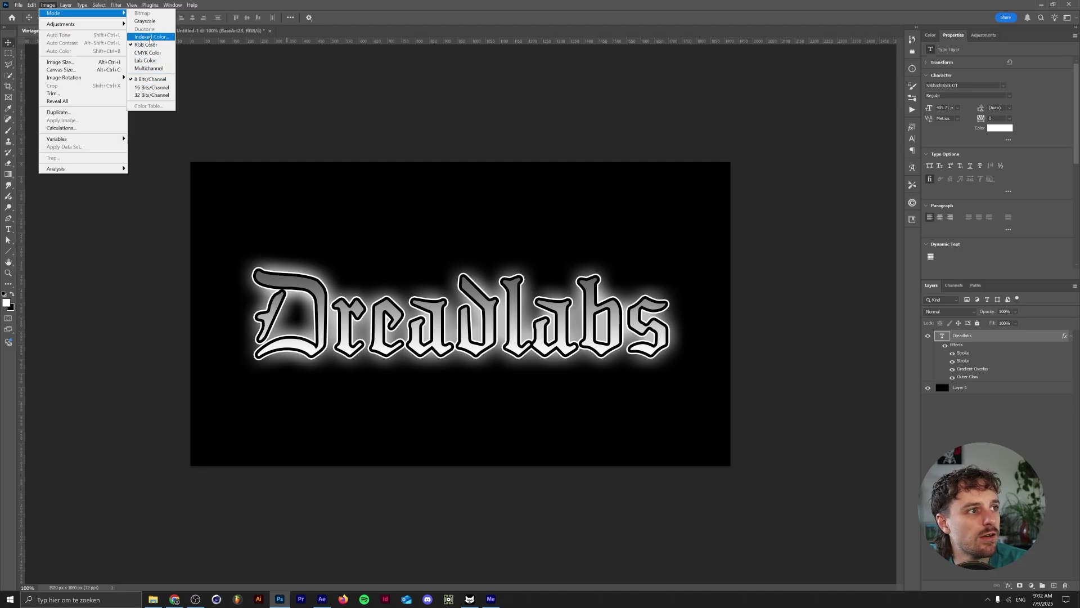
left_click(147, 53)
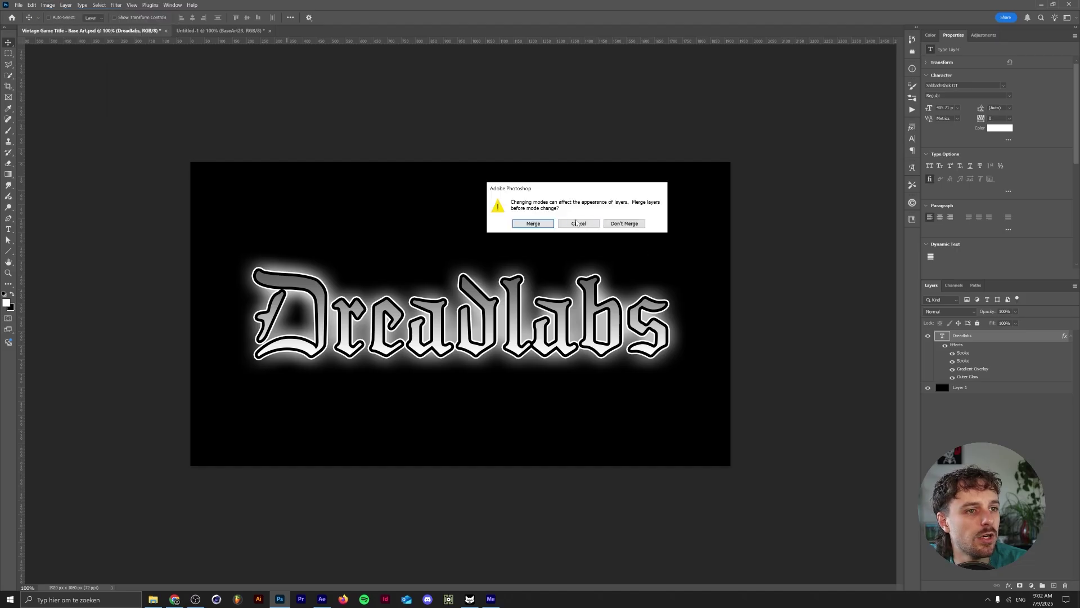
left_click(615, 225)
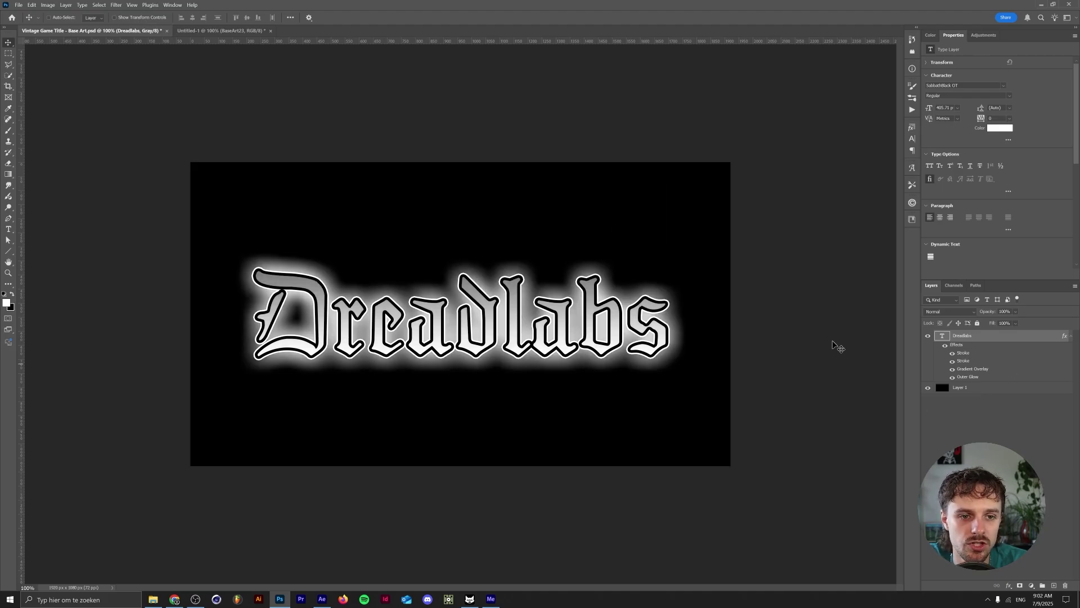
left_click(49, 6)
mouse_move(51, 13)
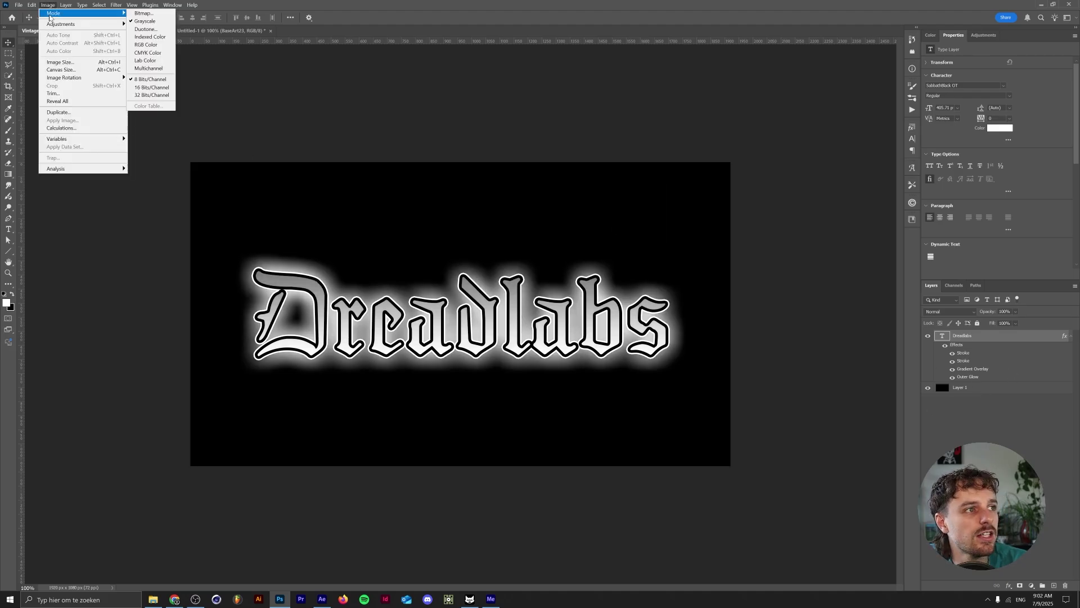
left_click(162, 17)
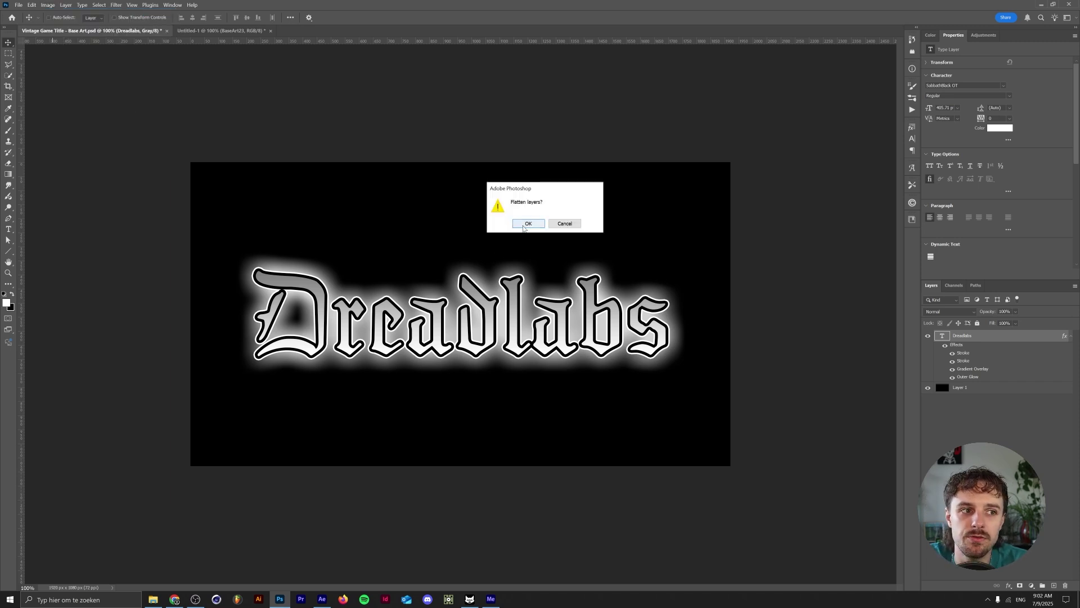
left_click(527, 224)
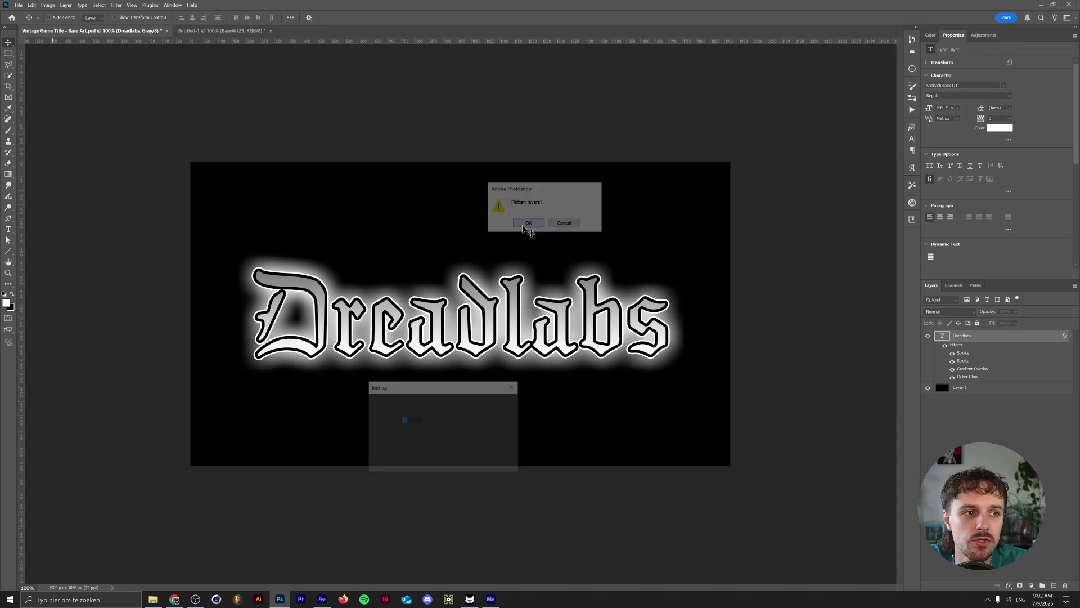
left_click_drag(422, 399, 576, 158)
left_click(582, 206)
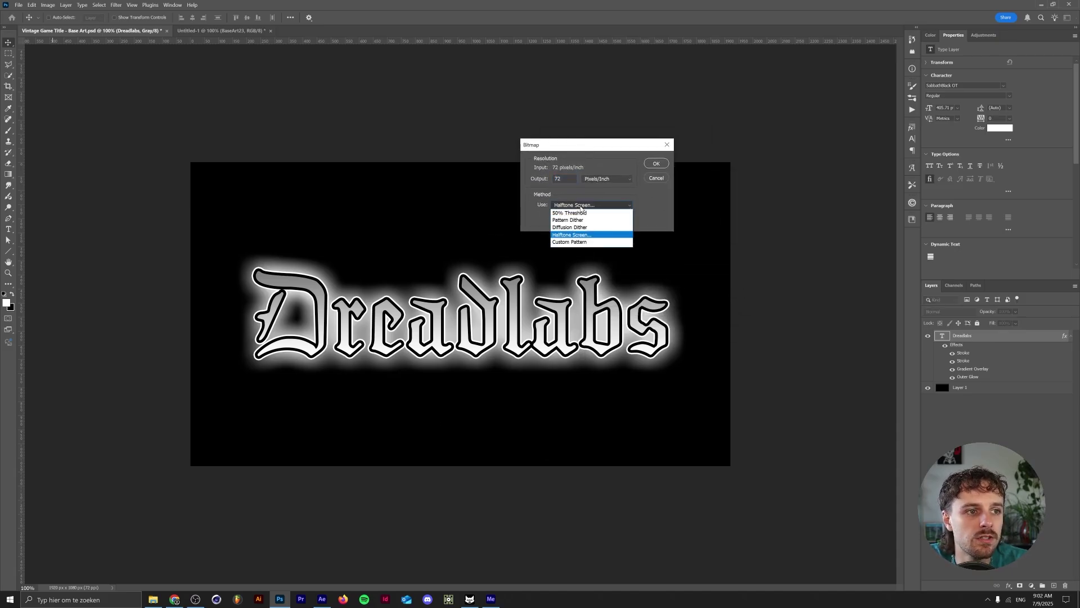
left_click(582, 227)
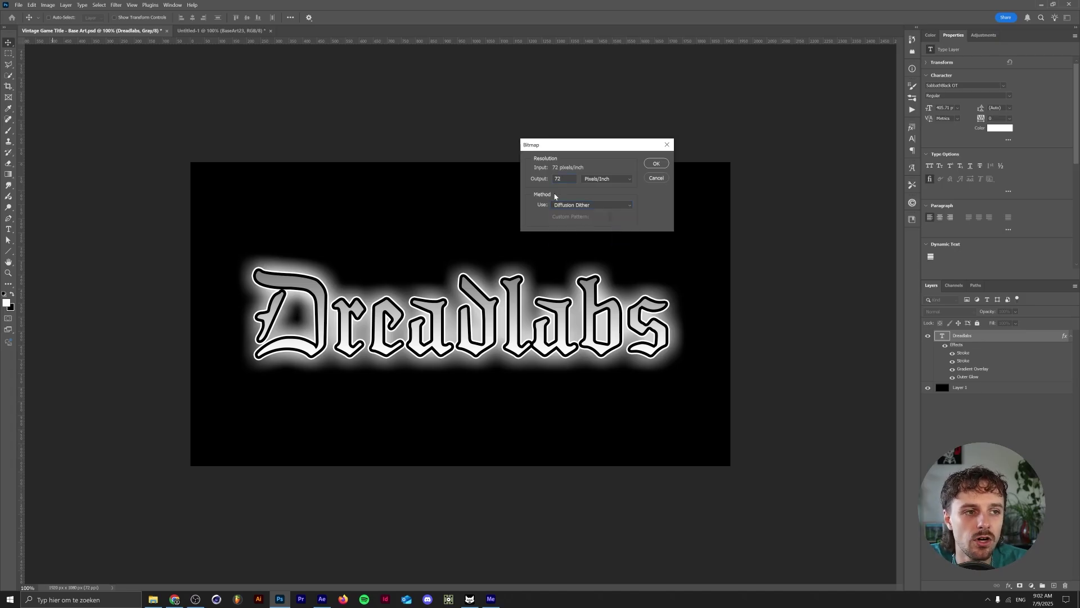
left_click(654, 164)
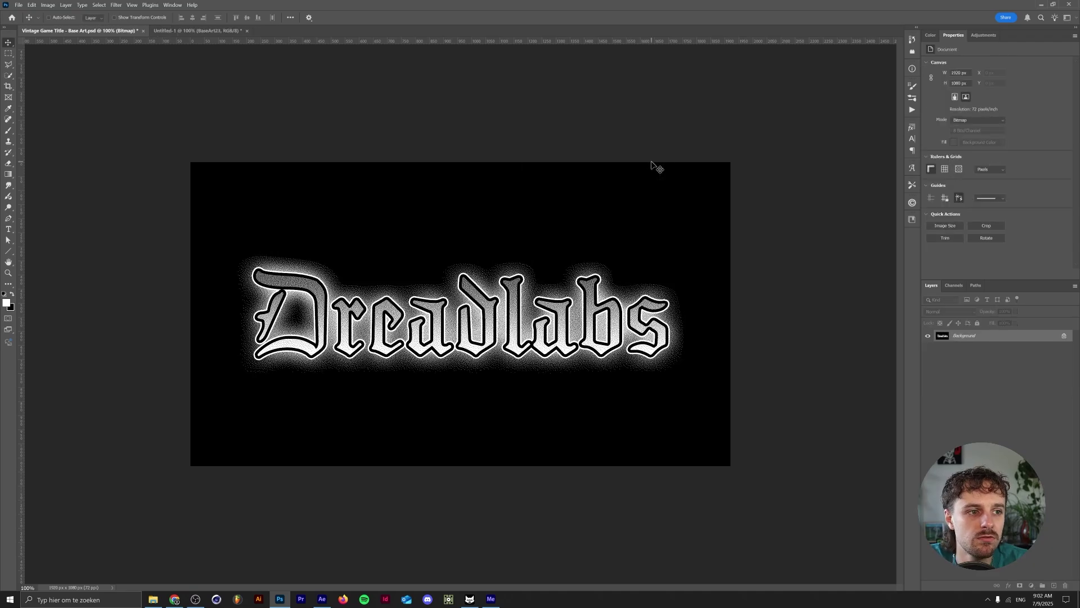
key("z")
left_click_drag(444, 327, 462, 309)
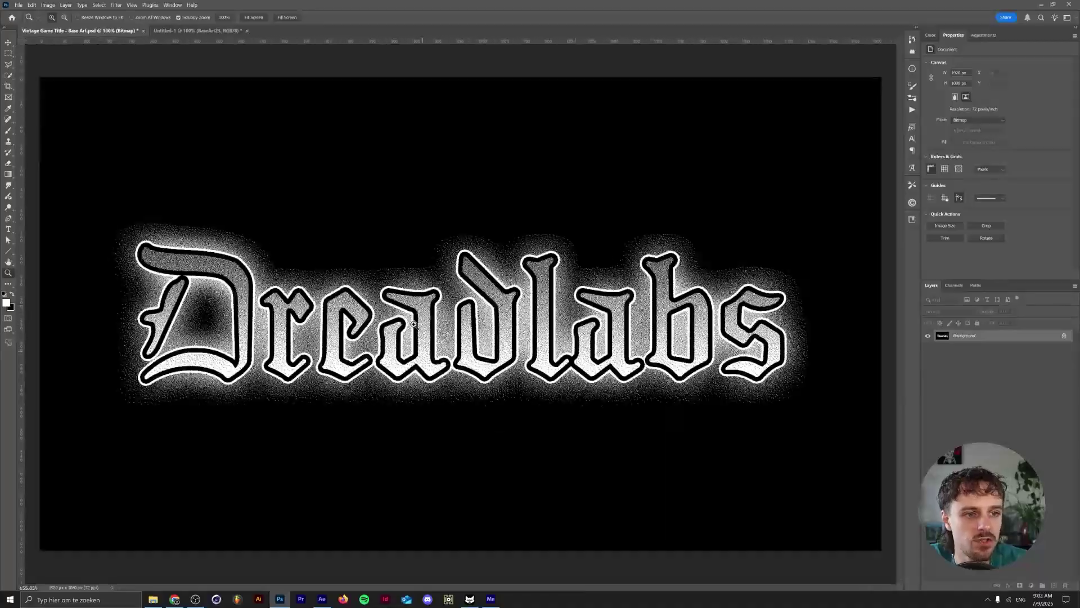
key("ctrl+z")
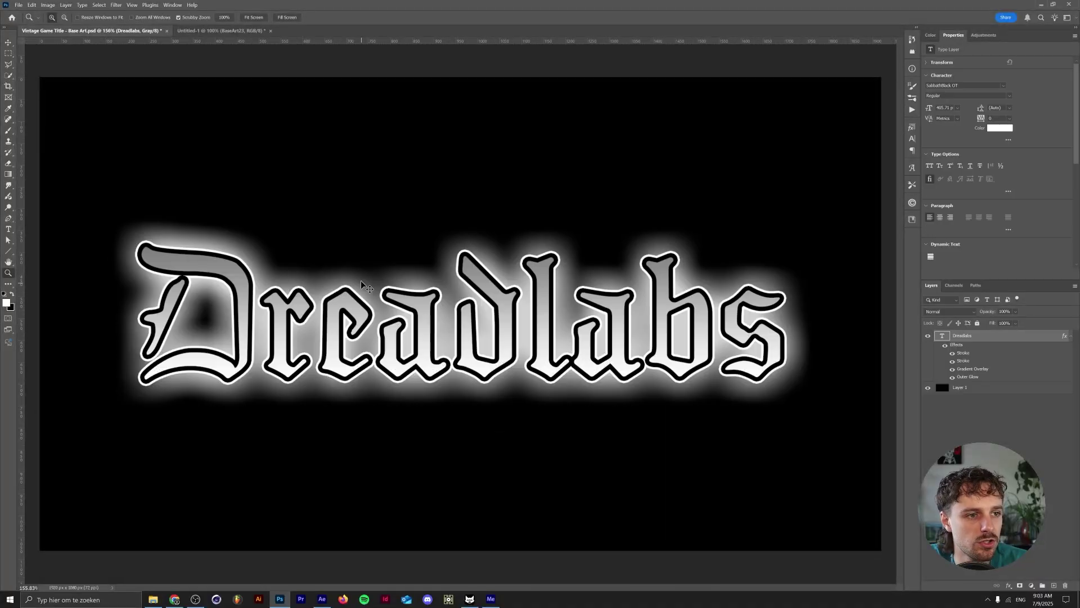
Flatten and convert the title to a 36 ppi diffusion-dithered Bitmap.
left_click(48, 5)
mouse_move(84, 13)
left_click(148, 14)
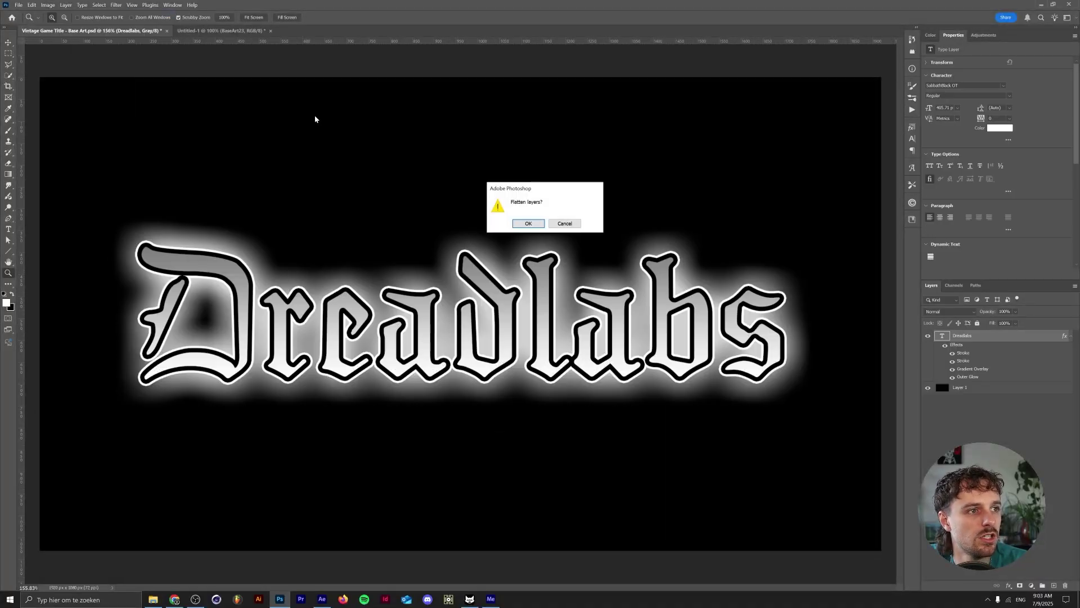
key("Return")
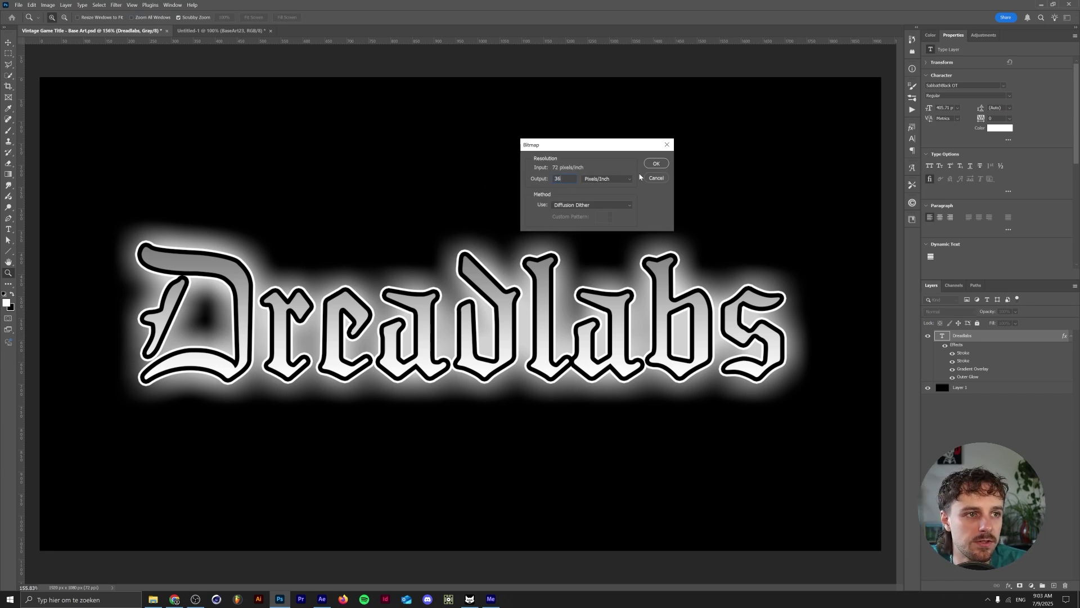
left_click(664, 164)
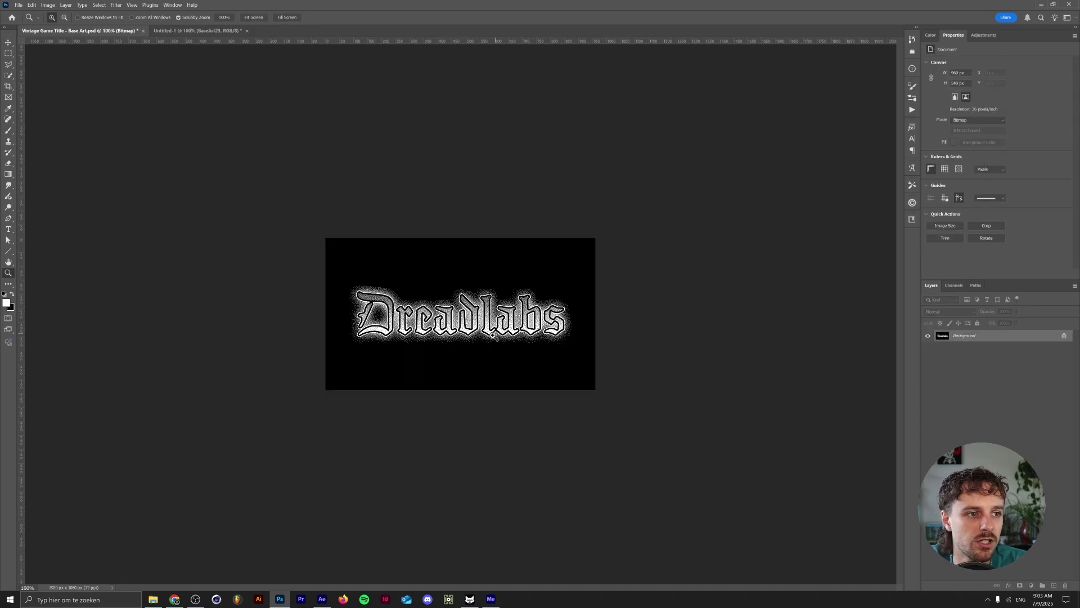
left_click(461, 341)
left_click(458, 335)
left_click_drag(431, 337, 440, 292)
Resize the bitmap to 1920 px wide with Nearest Neighbor and inspect the pixels.
left_click(48, 4)
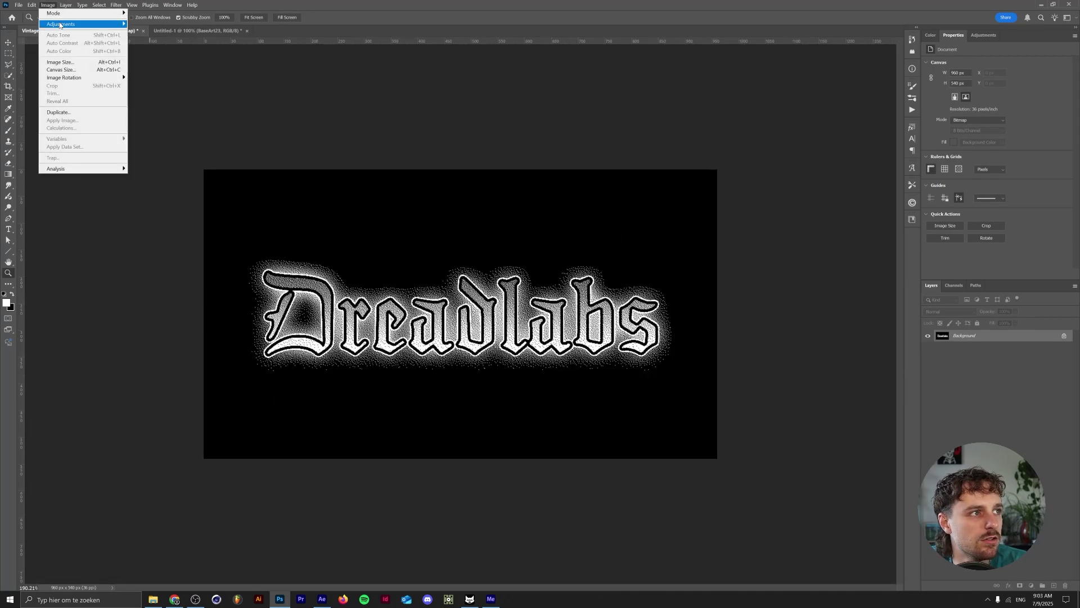
left_click(60, 63)
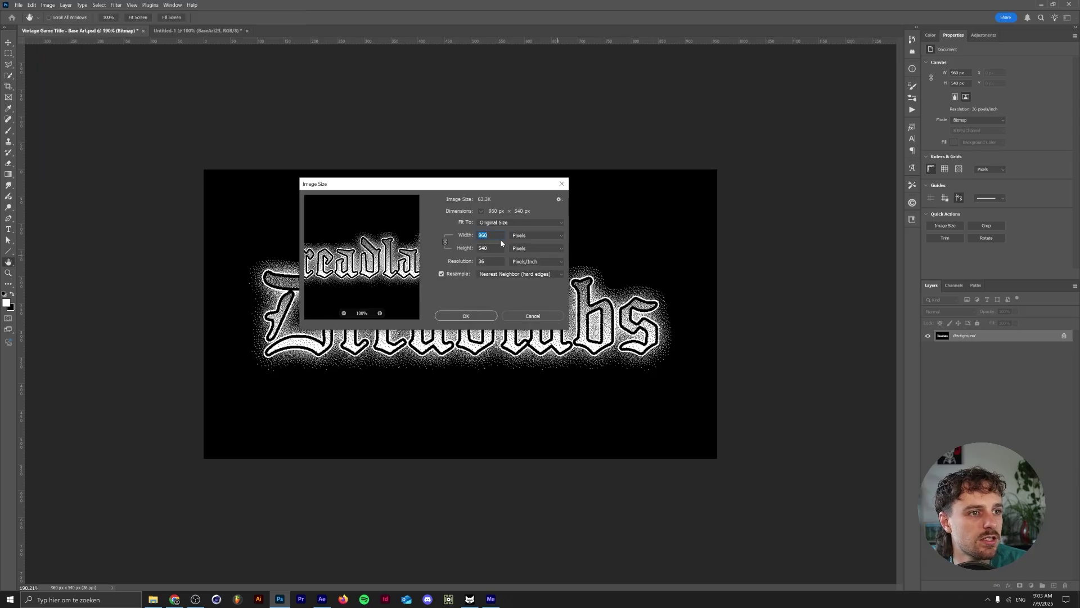
type("1920")
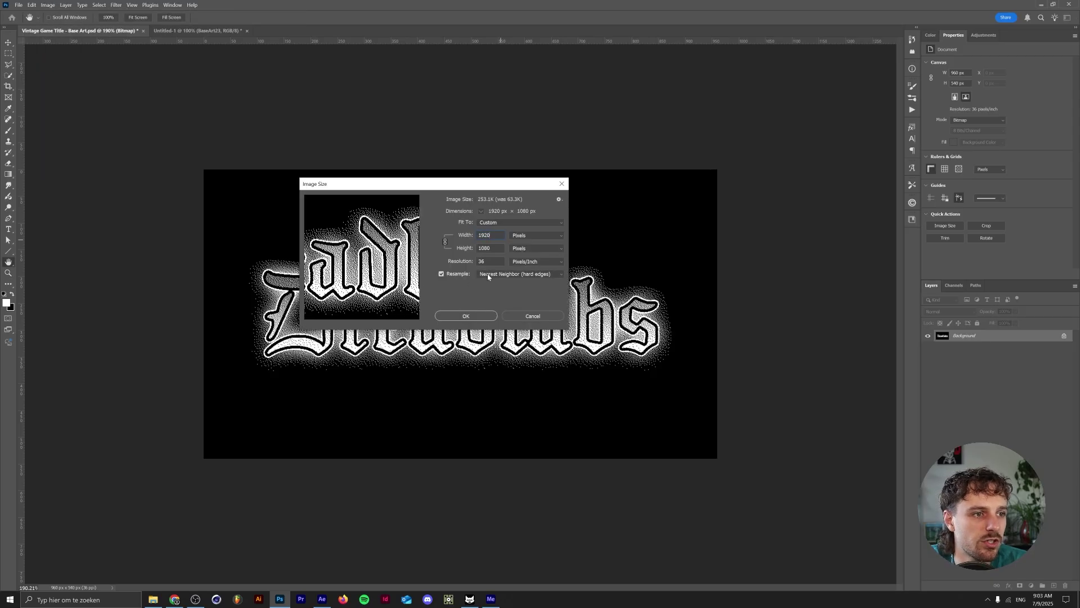
left_click(465, 316)
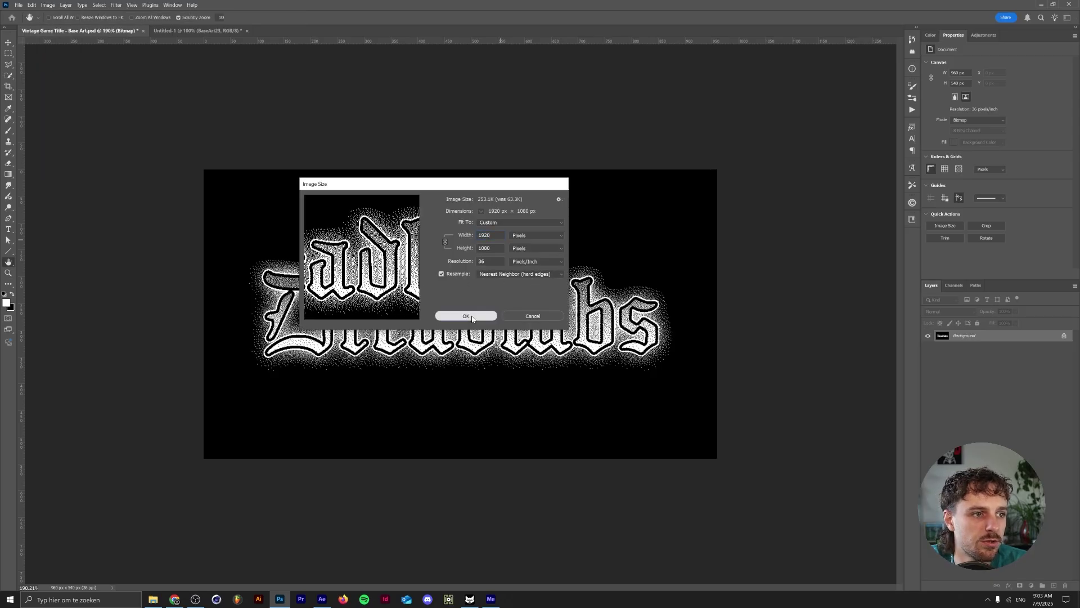
left_click_drag(470, 337, 480, 373)
left_click_drag(527, 278, 527, 278)
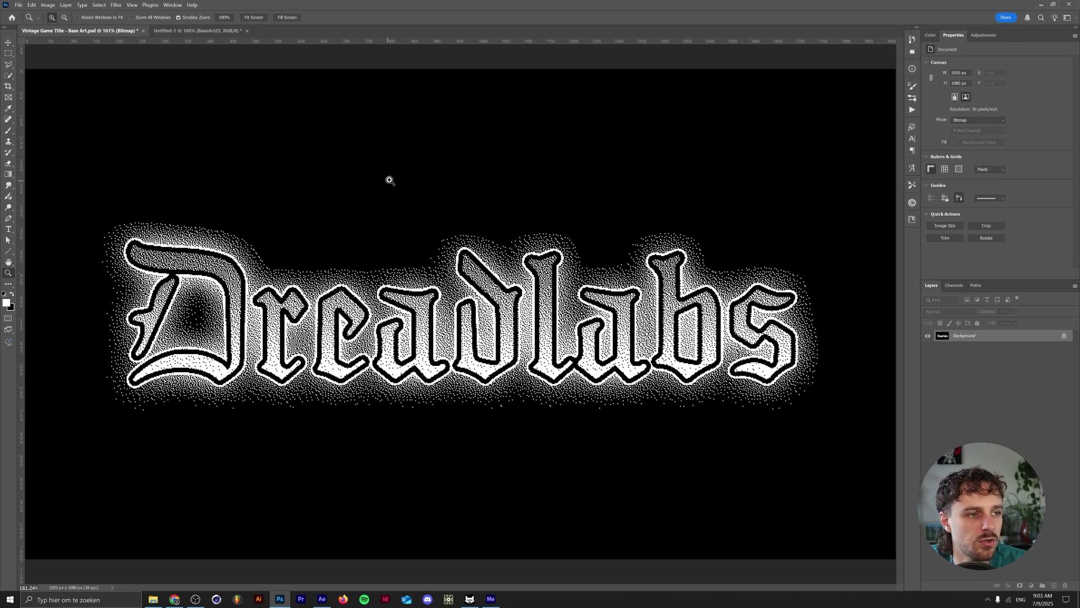
Flatten and convert the title to an 18 ppi diffusion-dithered Bitmap.
key("ctrl+minus")
key("ctrl+0")
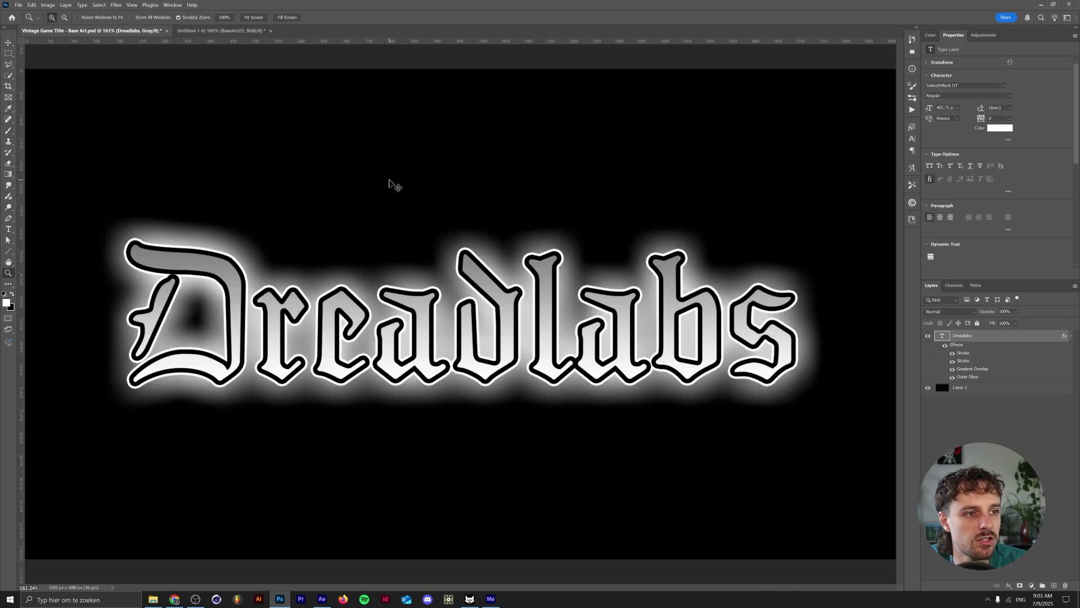
left_click(49, 5)
mouse_move(84, 13)
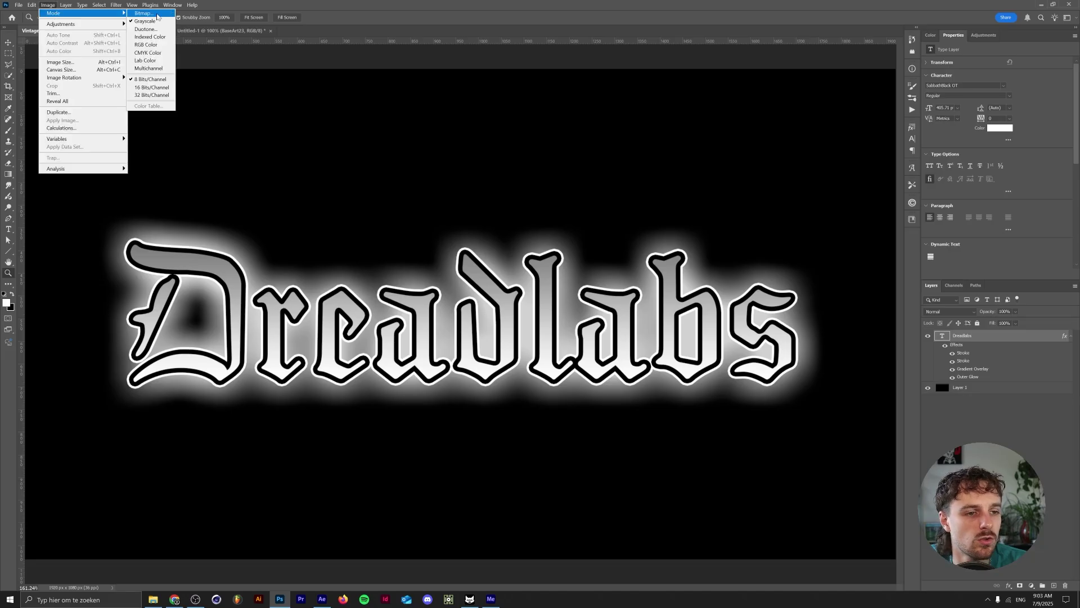
left_click(146, 13)
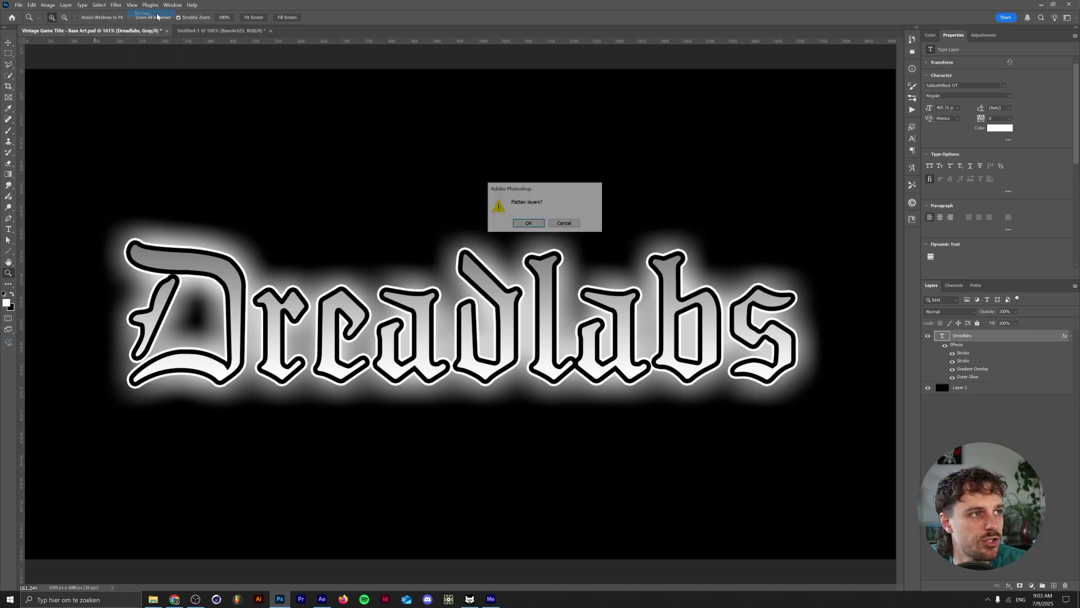
left_click(534, 222)
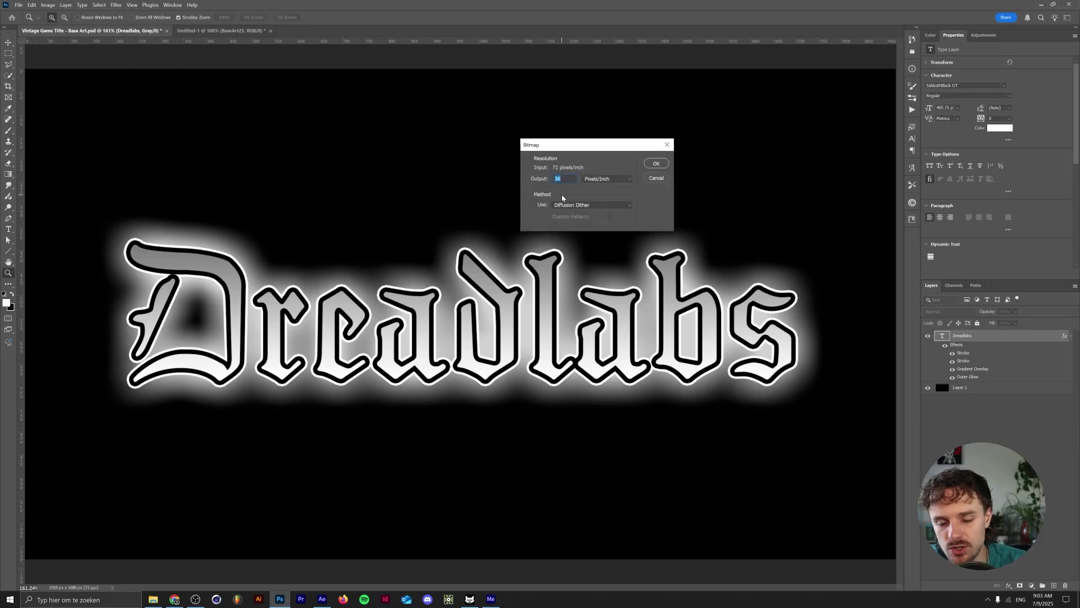
type("18")
key("Return")
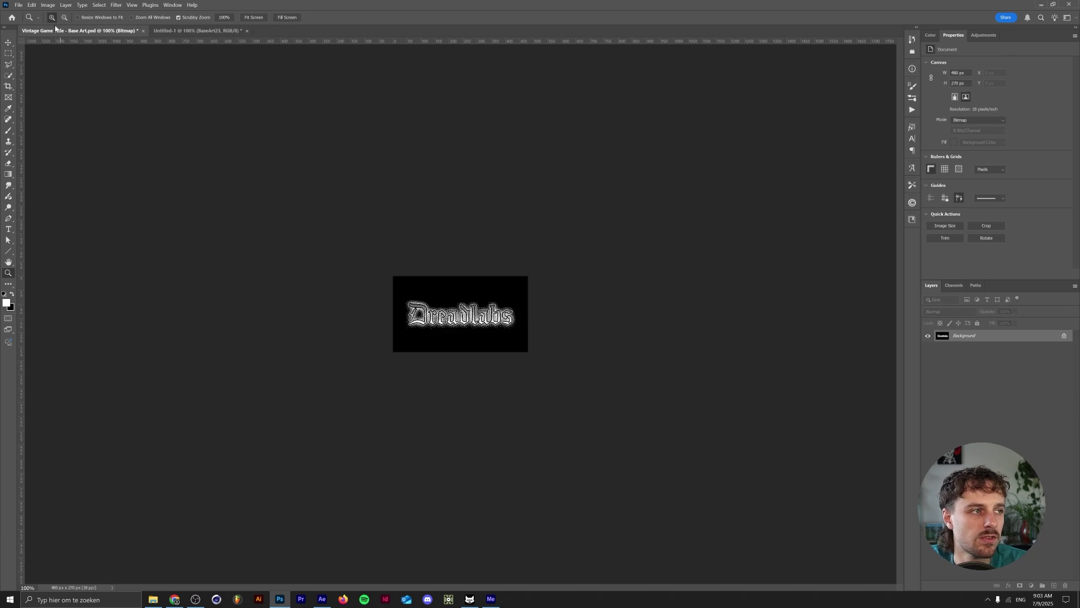
Upscale the 18 ppi bitmap to 1920 x 1080 px via Image Size.
left_click(52, 7)
left_click(65, 62)
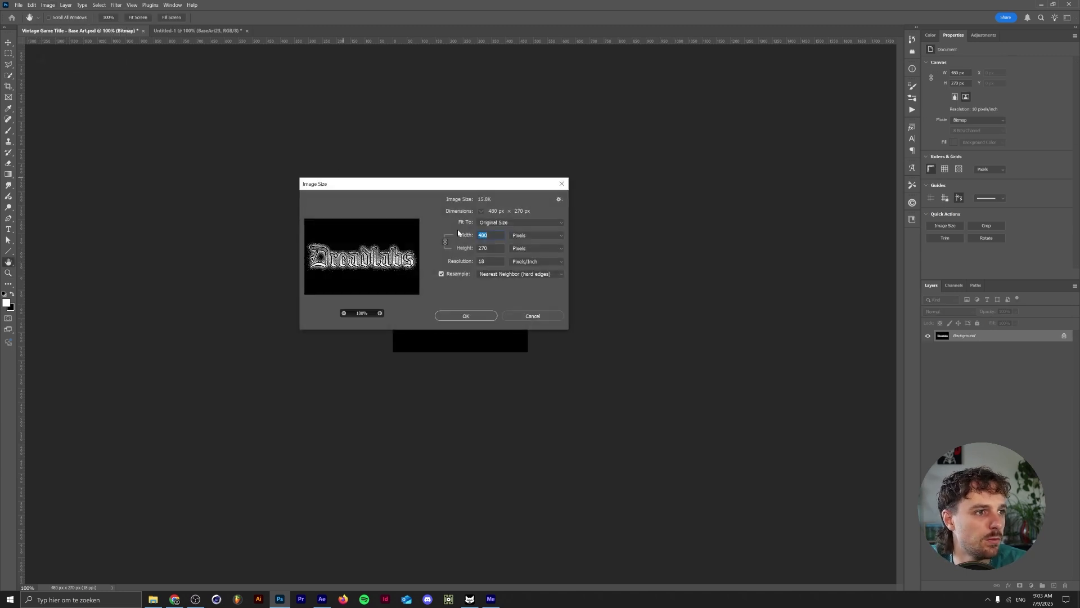
type("1920")
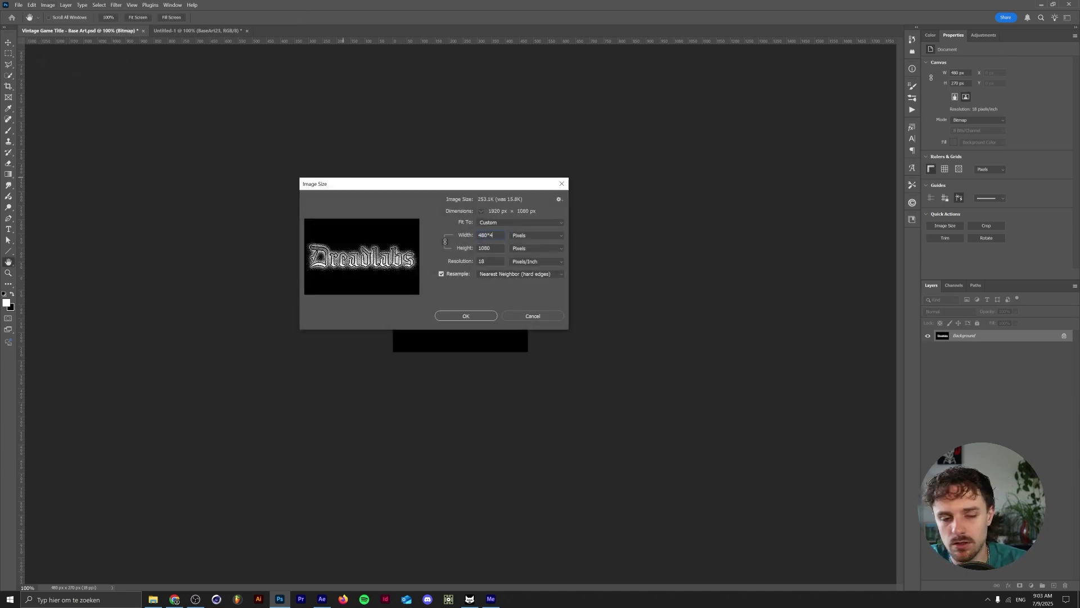
key("Return")
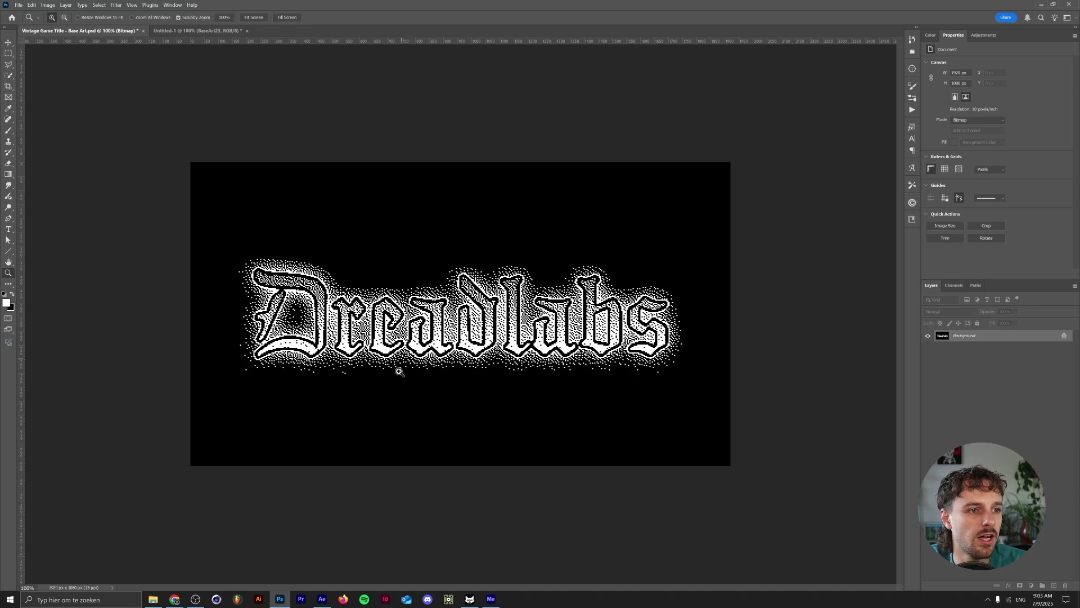
scroll(407, 381, "up", 5)
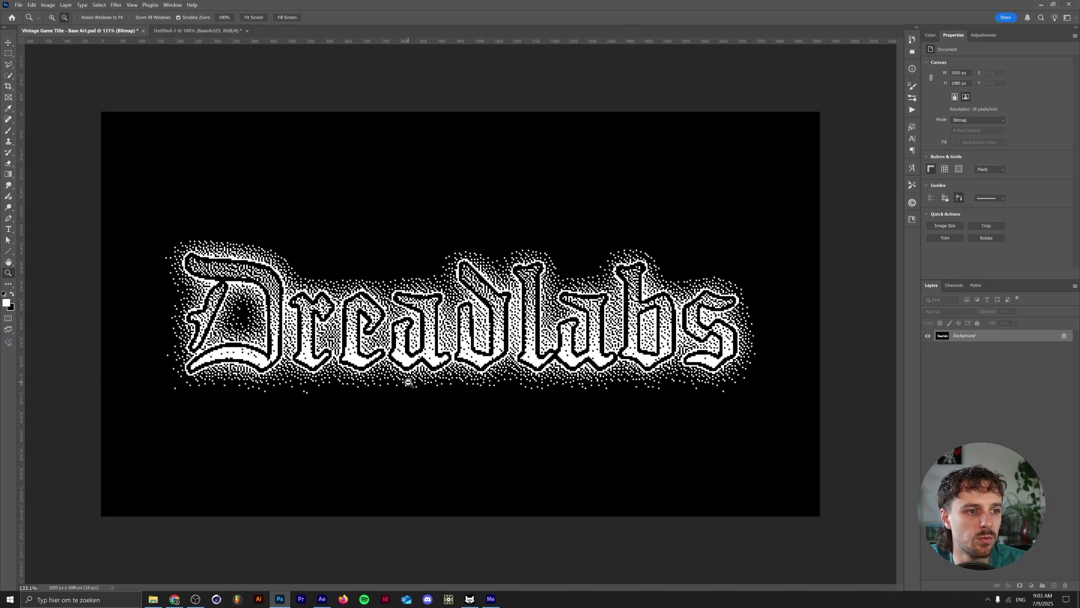
scroll(409, 383, "up", 1)
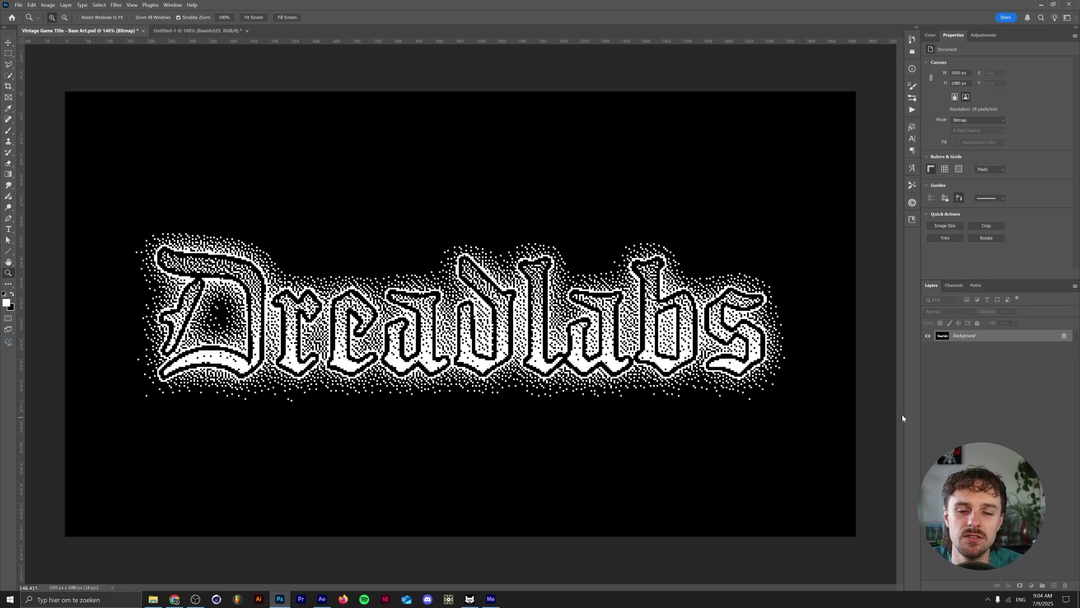
left_click(18, 5)
Create a 1920 x 1080 document, paste the dithered title, and delete its Background layer.
left_click(34, 14)
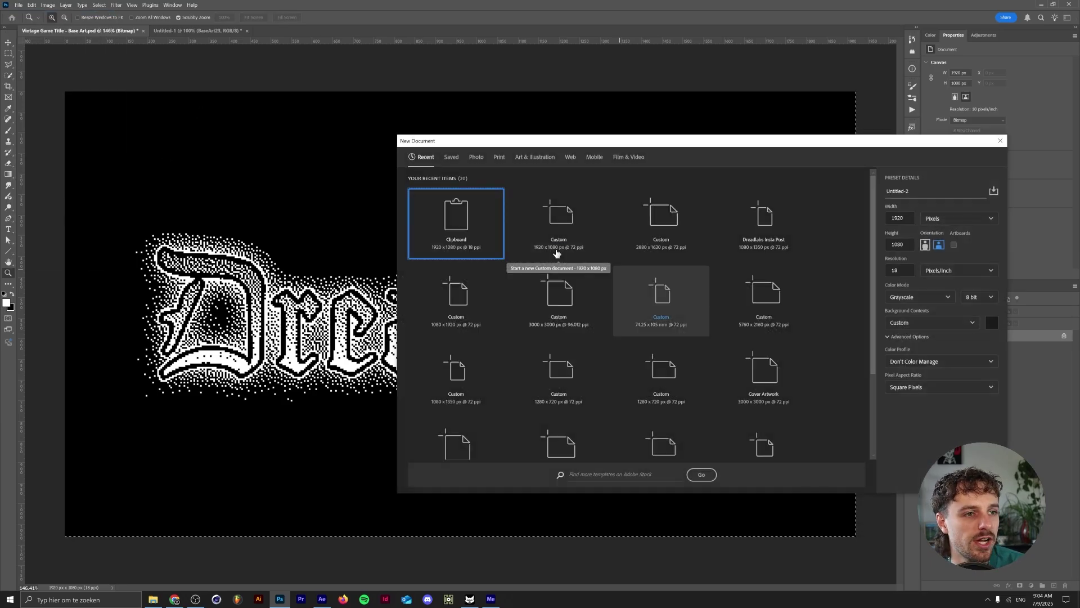
double_click(461, 223)
key("ctrl+v")
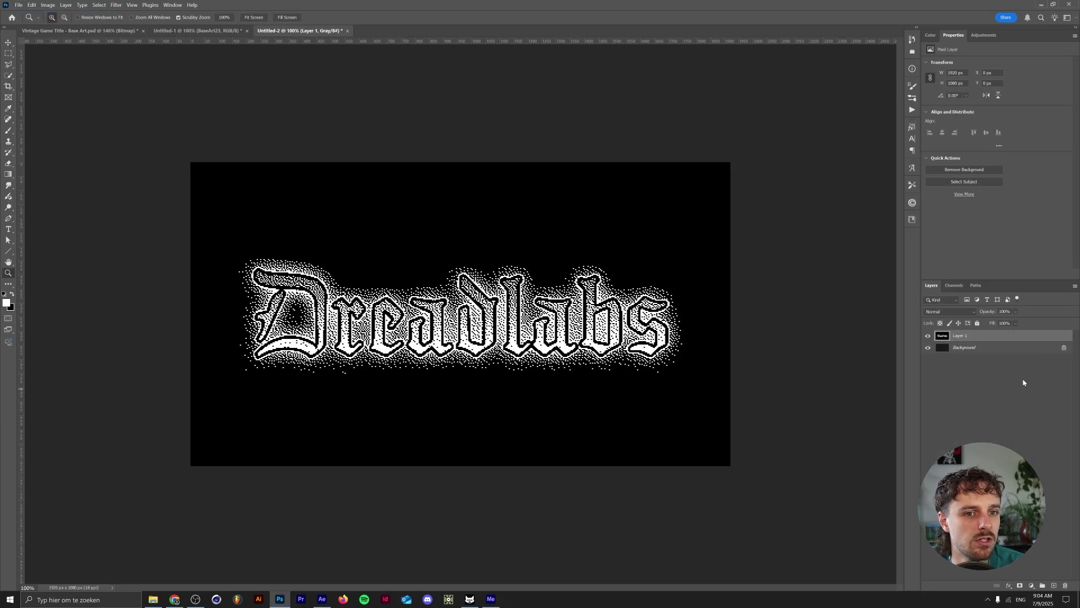
left_click(1020, 353)
key("Delete")
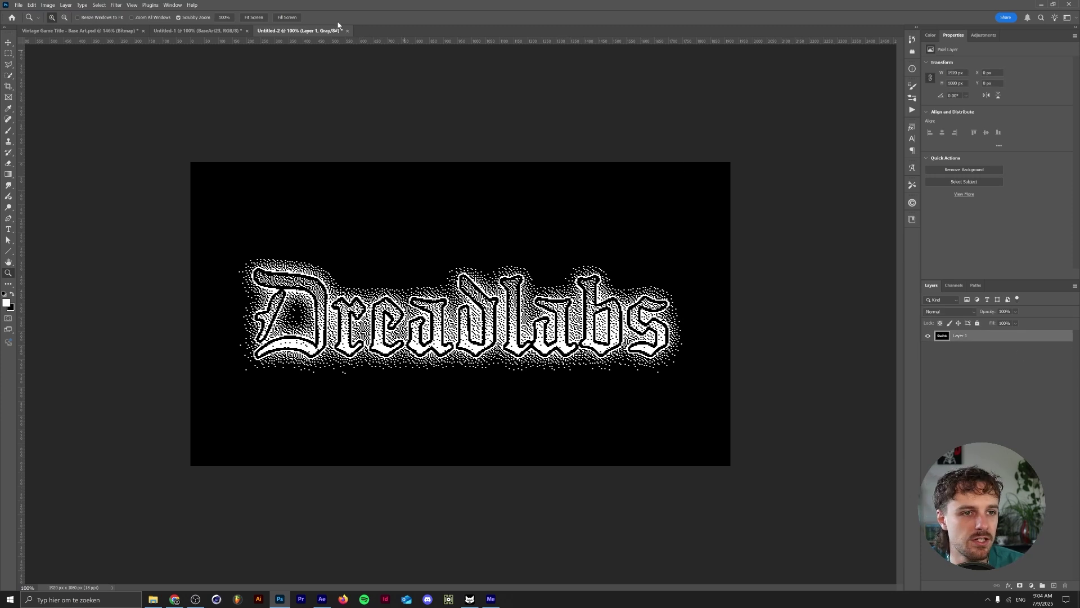
Undo the original title to its layered version and darken it with a Curves layer.
left_click(56, 31)
key("ctrl+z")
key("ctrl+z")
key("ctrl+z")
key("ctrl+z")
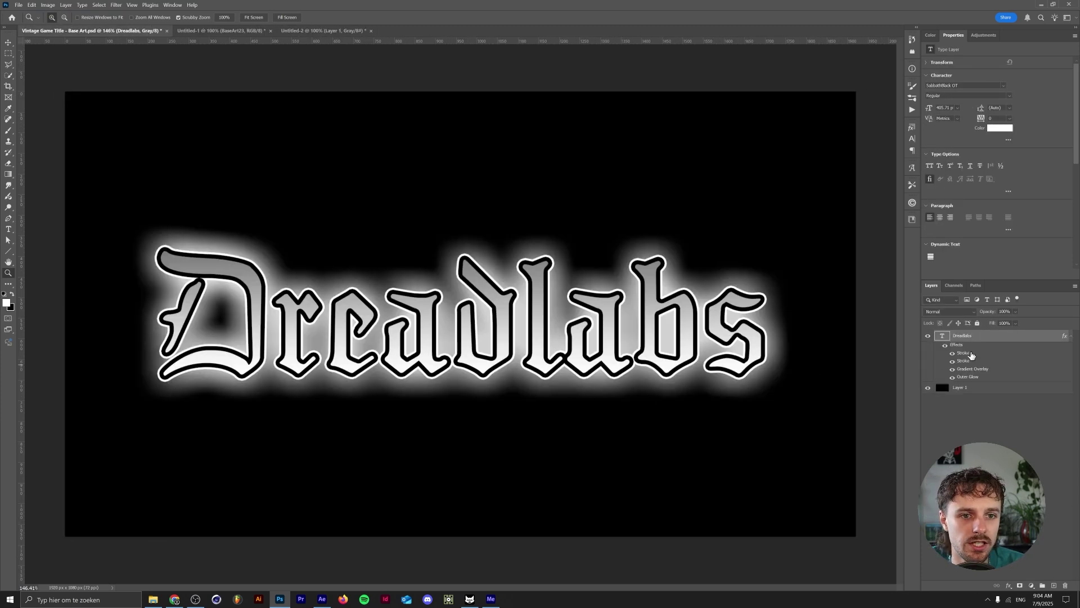
left_click(984, 35)
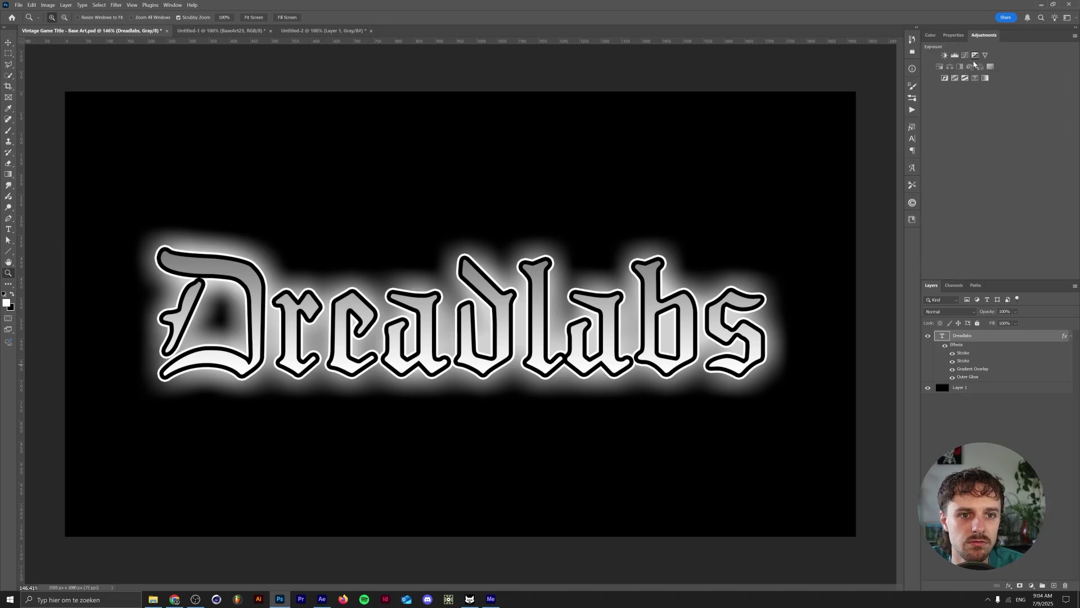
left_click(965, 56)
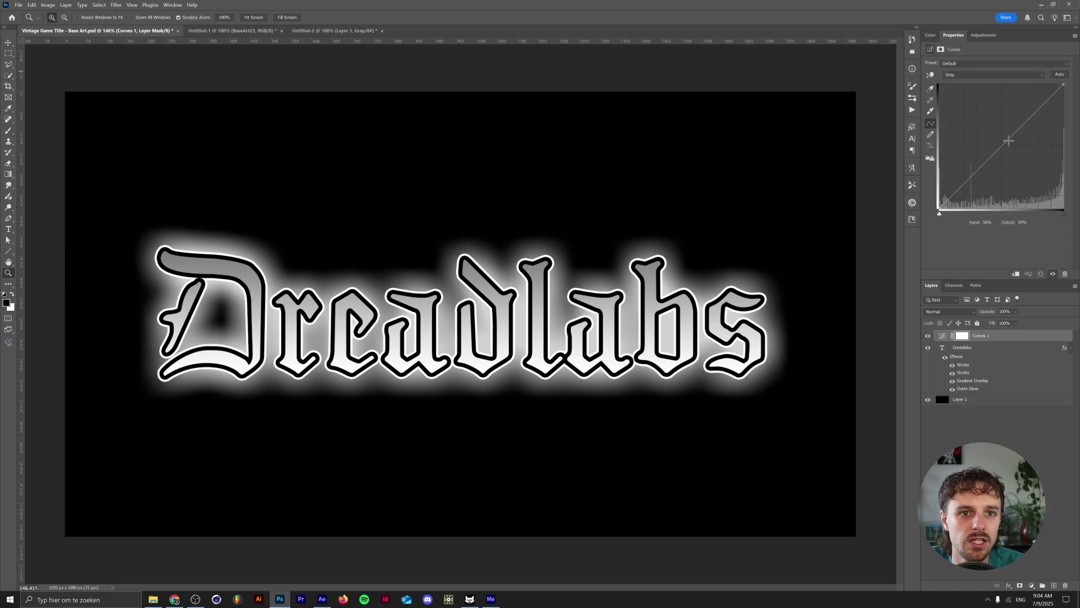
left_click_drag(1008, 142, 986, 104)
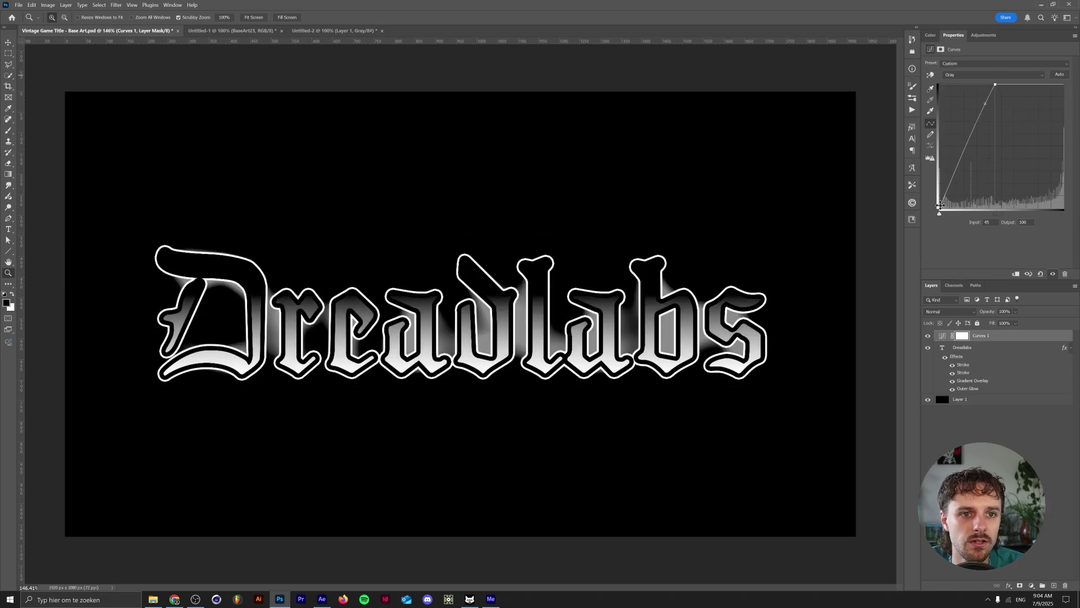
left_click_drag(940, 208, 940, 155)
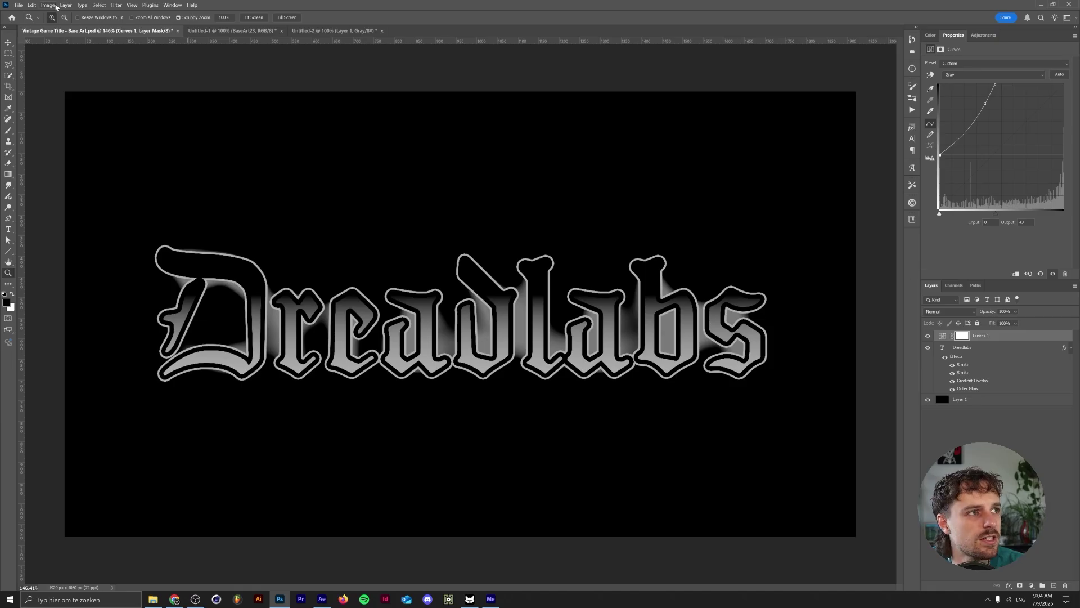
Flatten the title and Curves 1 into a single grayscale Background layer.
left_click(52, 5)
left_click(52, 5)
left_click(49, 5)
mouse_move(129, 17)
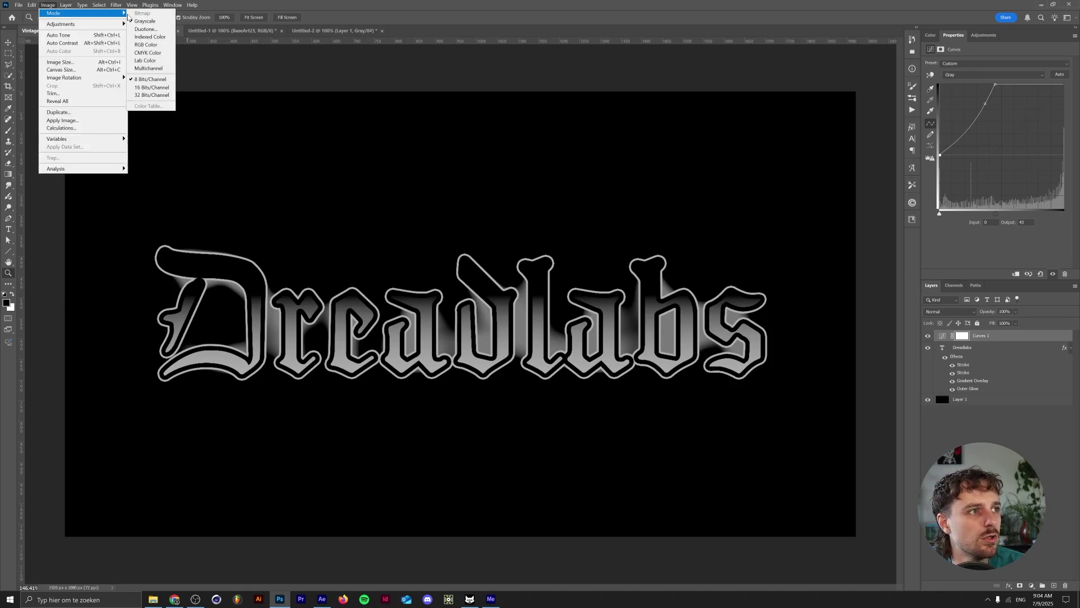
left_click(968, 344)
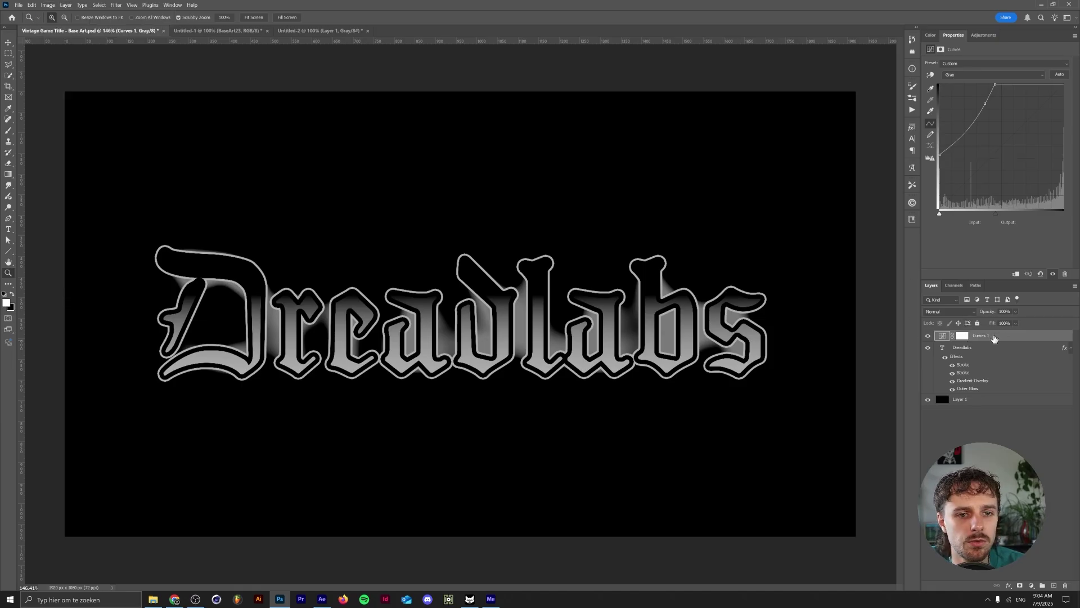
right_click(989, 337)
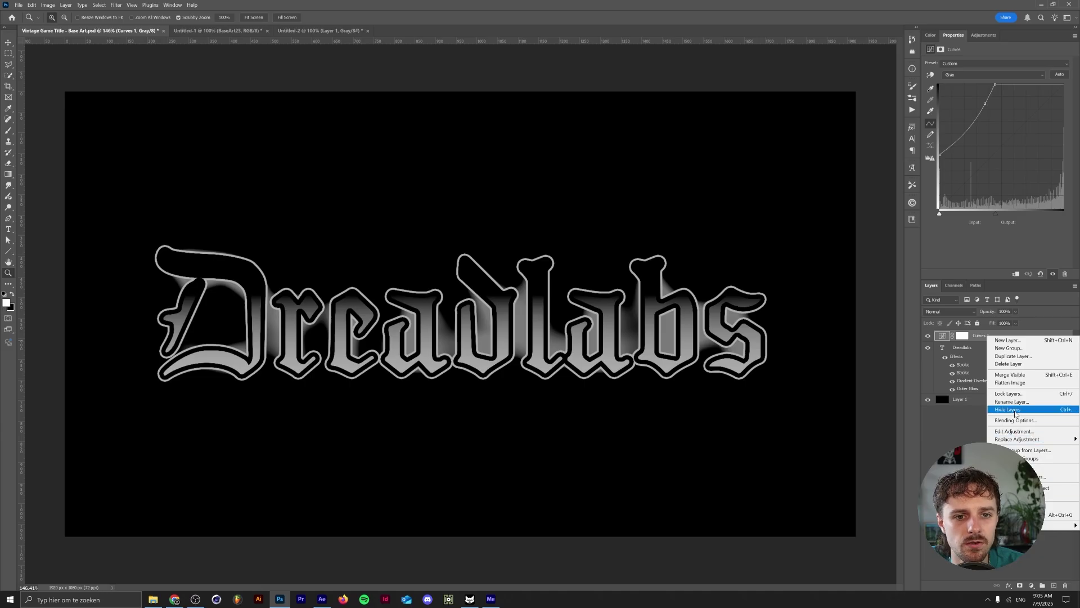
left_click(1013, 383)
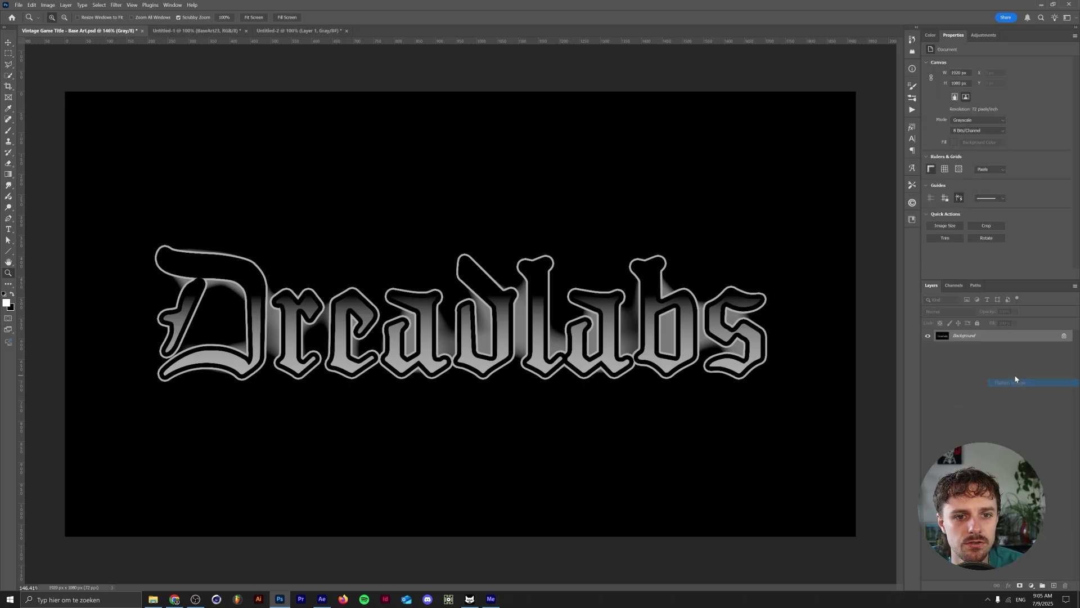
Convert the darkened title to an 18 ppi Bitmap.
left_click(47, 4)
mouse_move(68, 14)
left_click(147, 14)
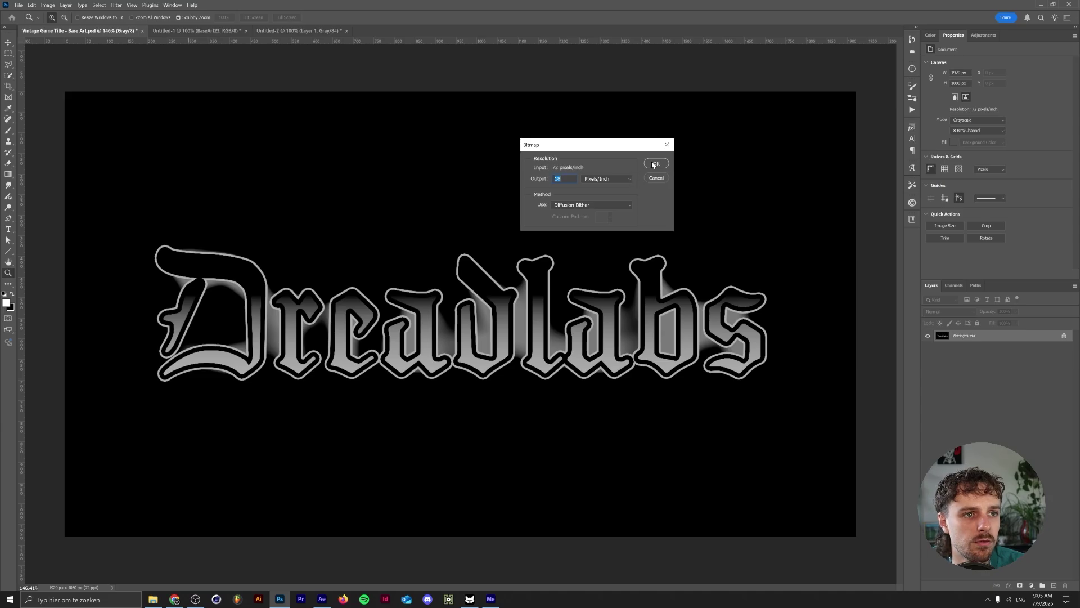
left_click(653, 164)
Enlarge the bitmap fourfold to 1920 × 1080 px, then switch to Untitled-2.
left_click(49, 5)
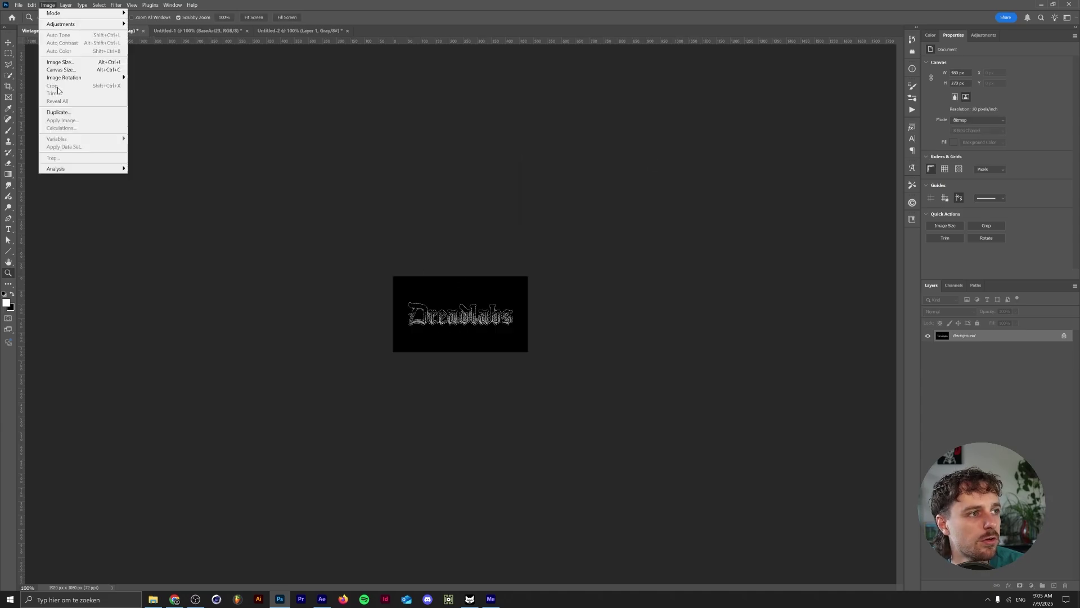
left_click(73, 64)
key("End")
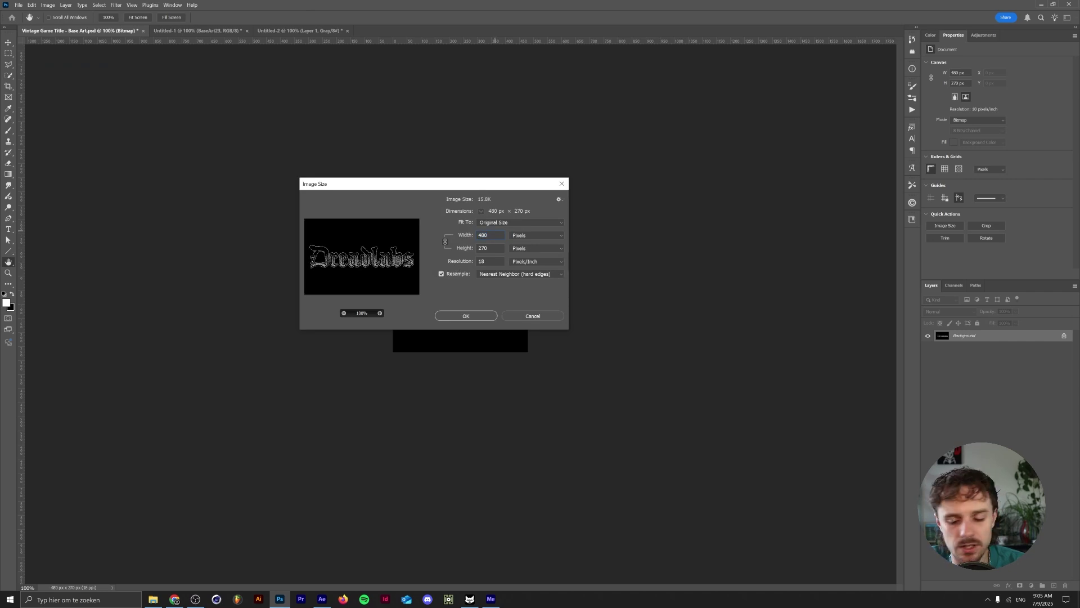
type("-")
type("4")
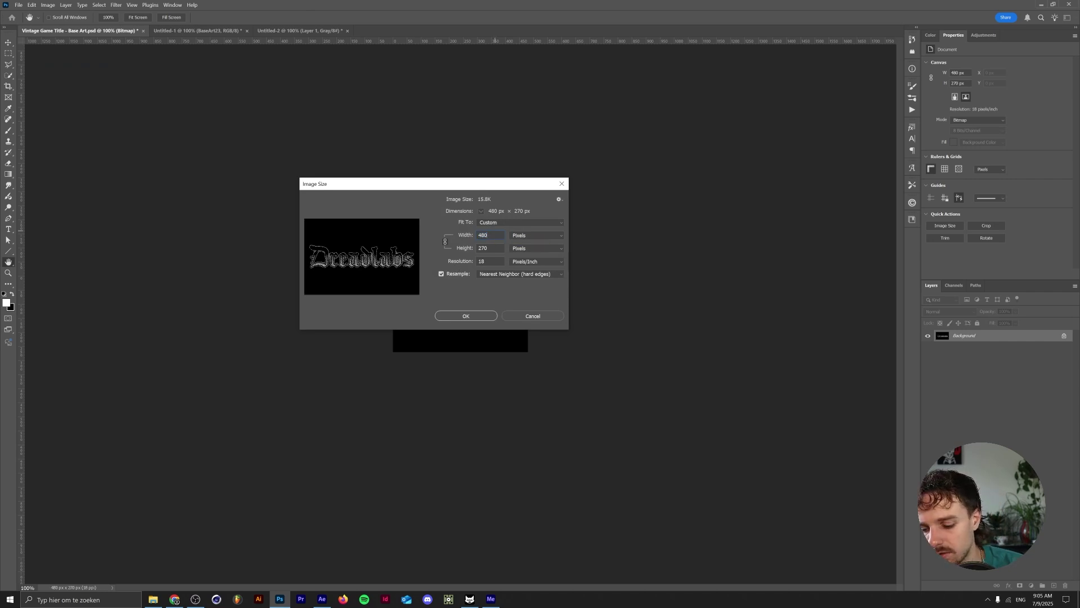
key("Return")
key("z")
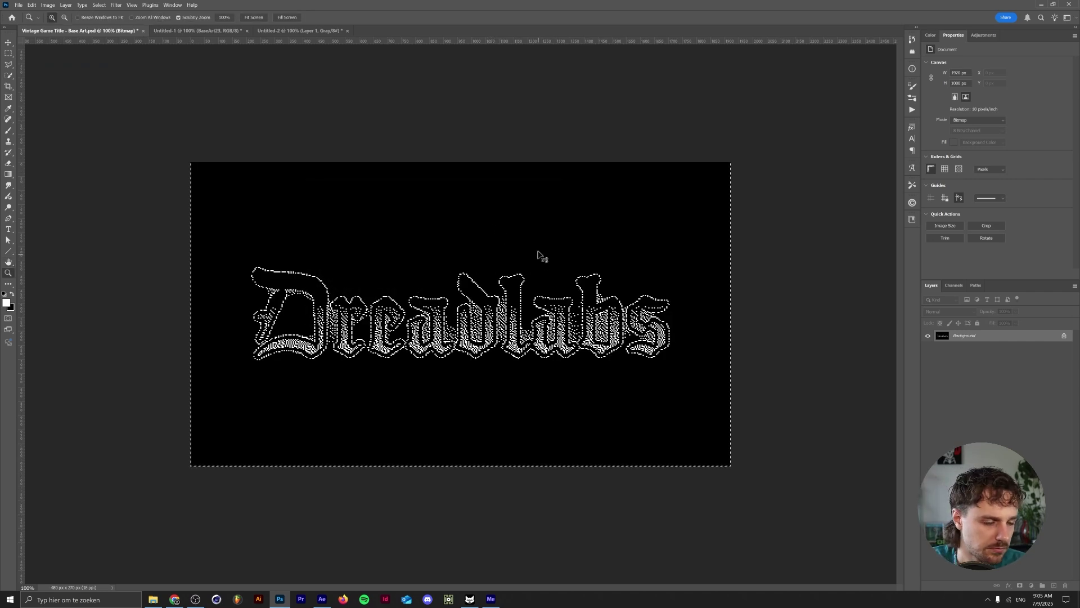
left_click(260, 31)
Paste the enlarged dither as Layer 2 and delete its black pixels with a non-contiguous, non-anti-aliased Magic Wand.
key("ctrl+v")
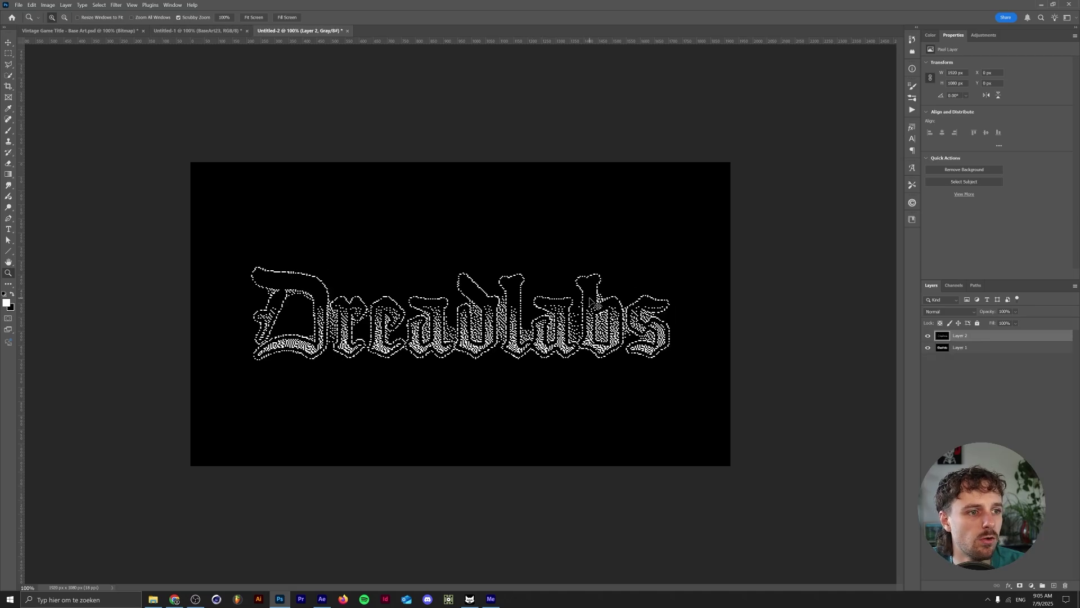
left_click_drag(461, 315, 492, 306)
key("w")
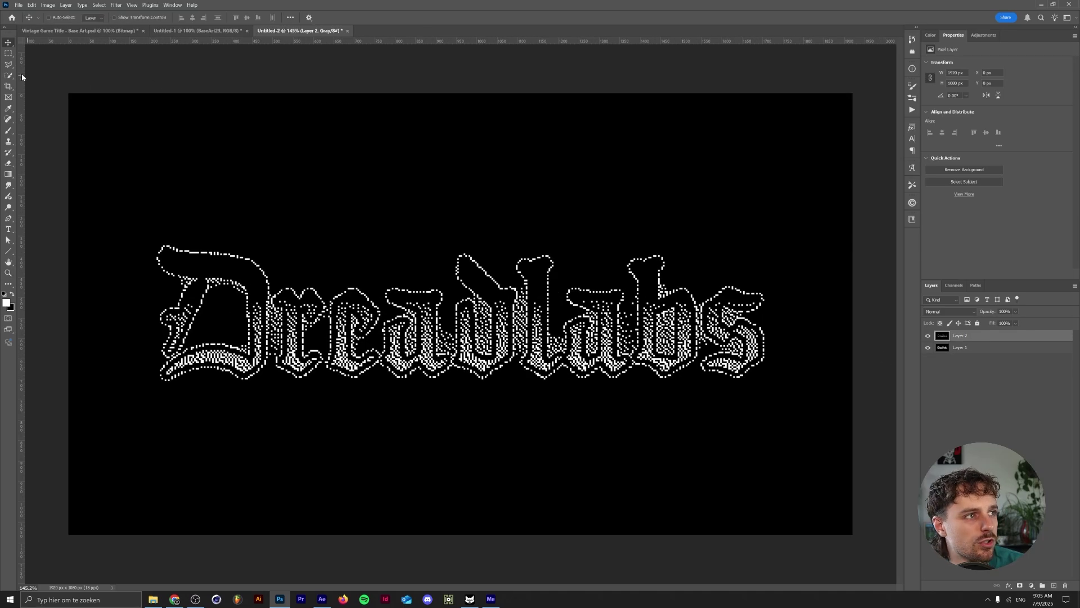
right_click(9, 76)
left_click(49, 90)
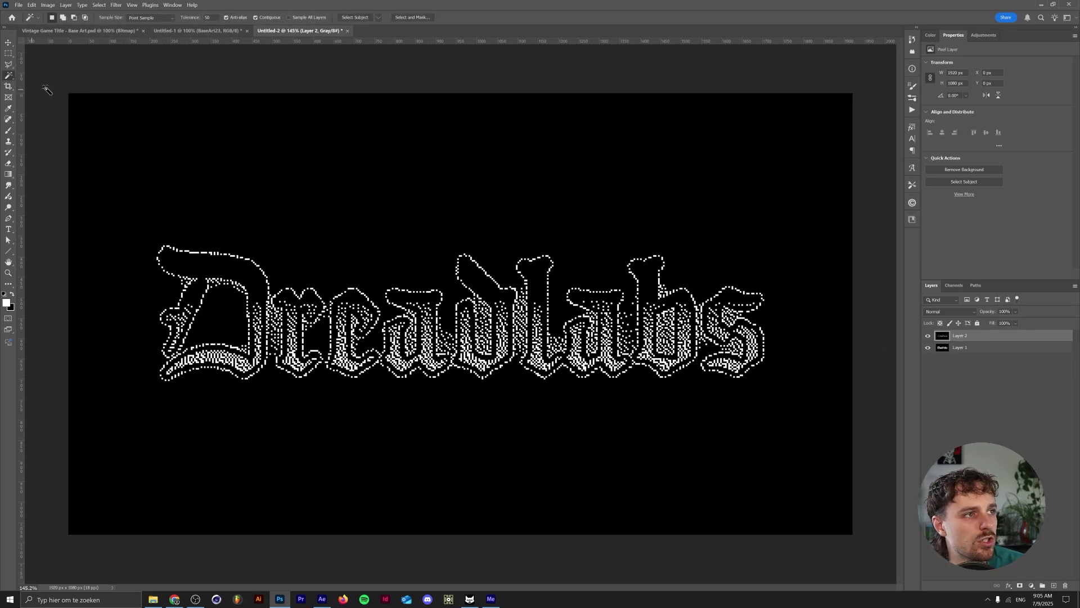
left_click(228, 18)
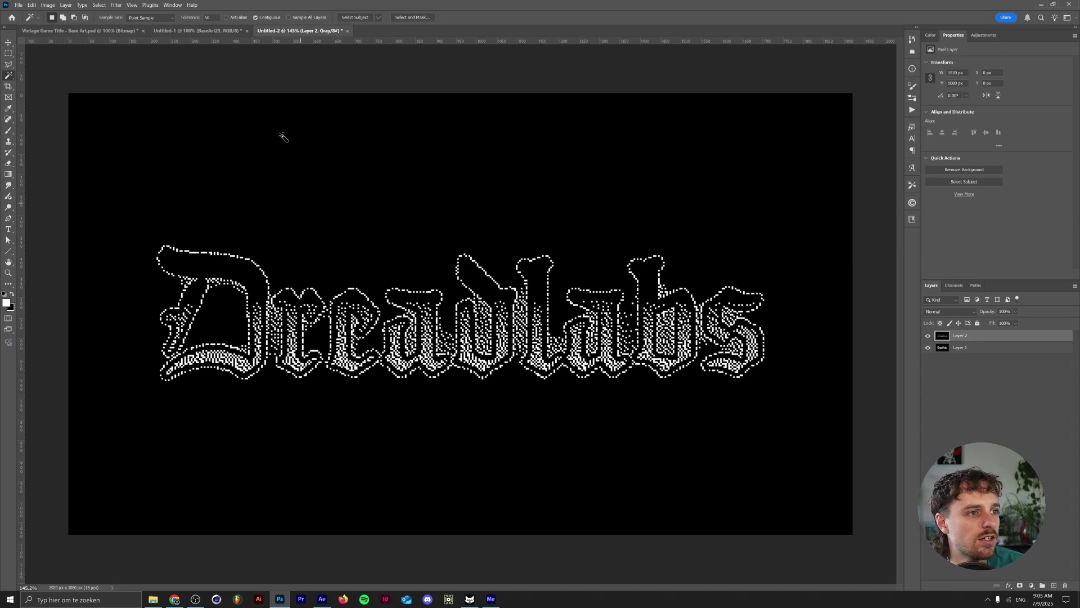
left_click(260, 18)
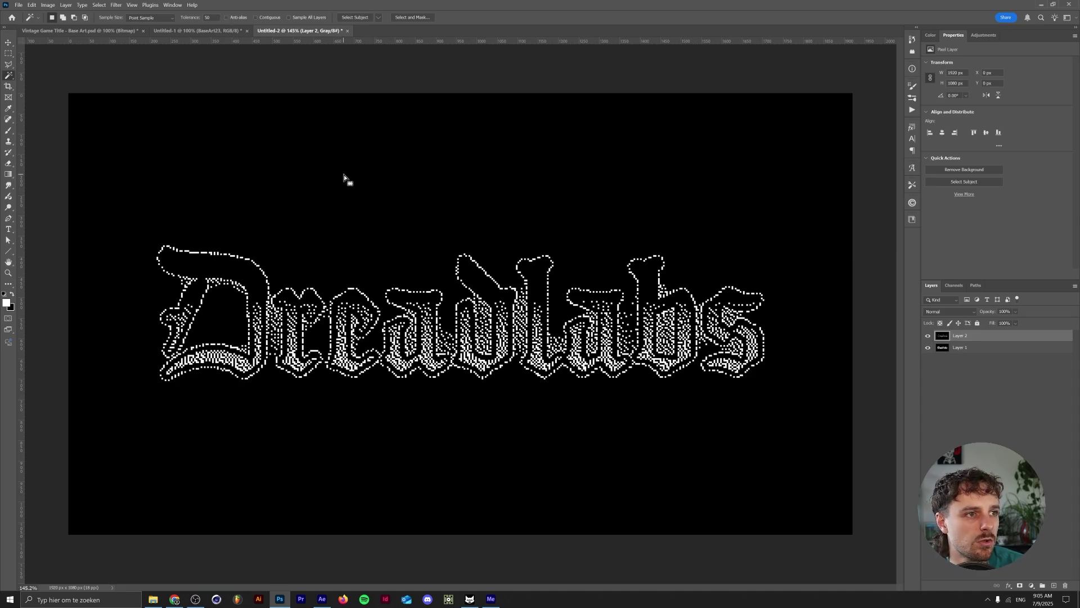
left_click(429, 167)
key("Delete")
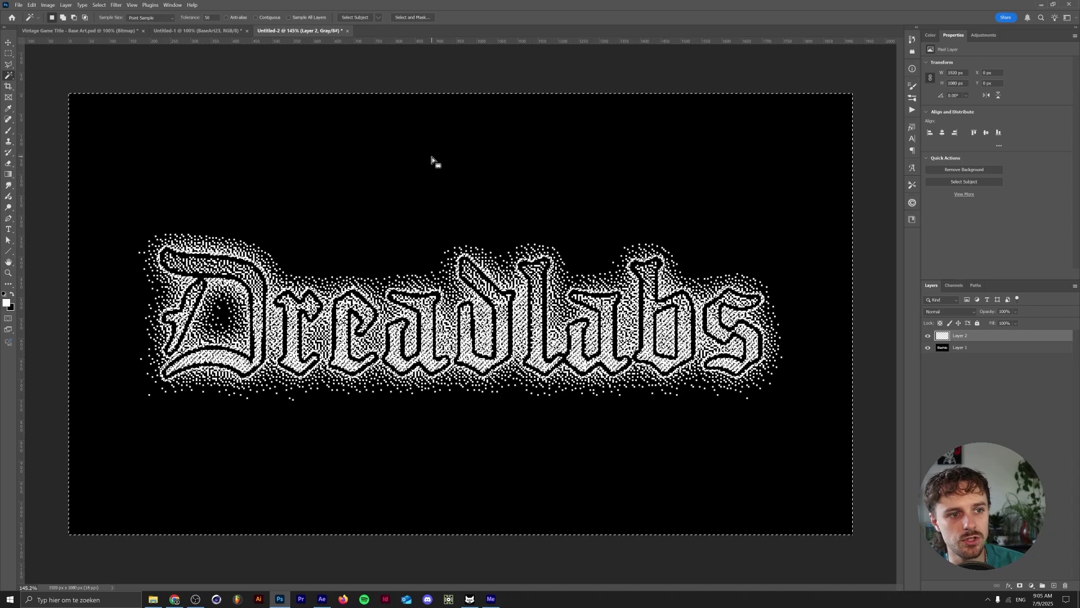
key("ctrl+d")
Check Layer 2's transparency over Layer 1, then try a Color Overlay and cancel it.
left_click(928, 348)
left_click(929, 348)
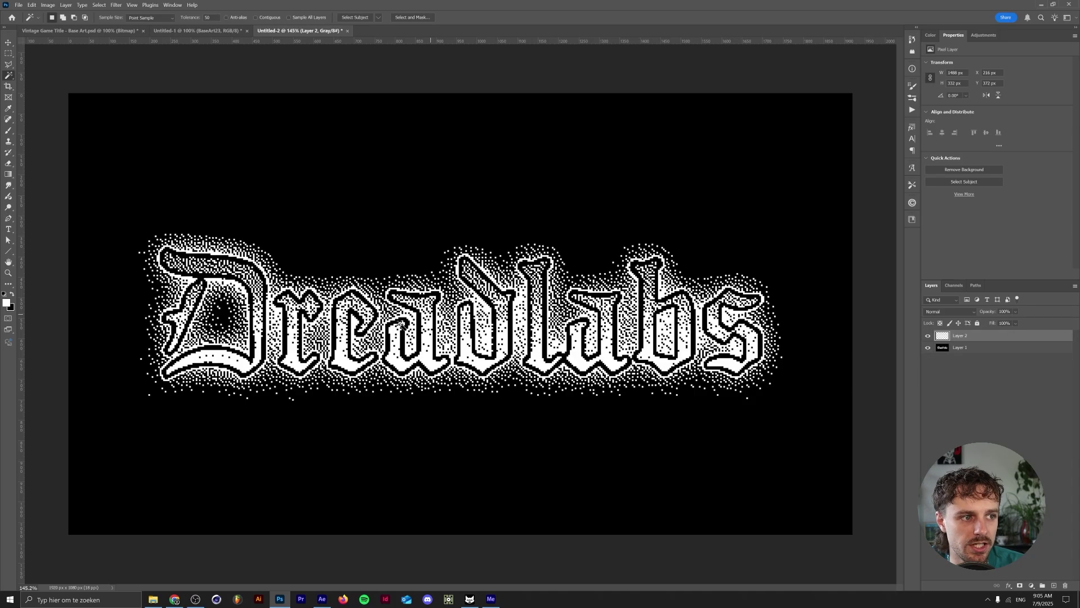
left_click(1007, 588)
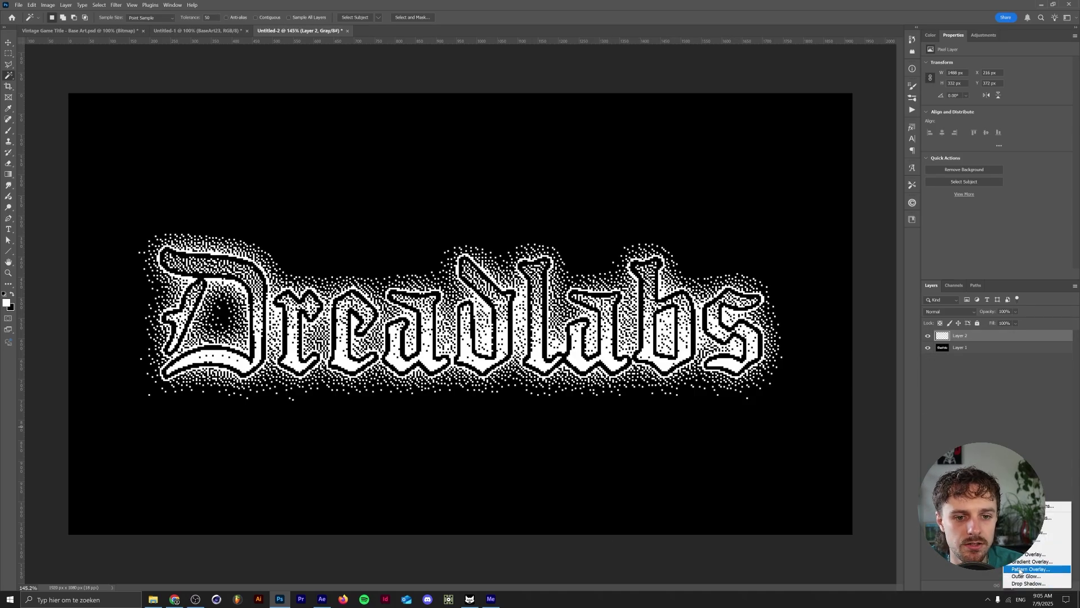
left_click(1030, 555)
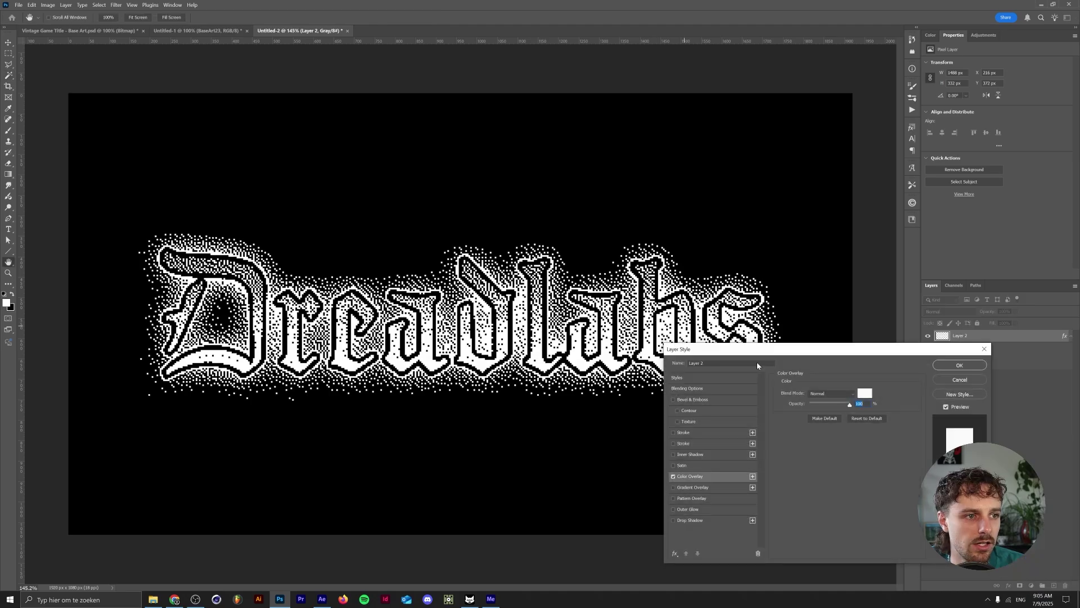
left_click(865, 396)
key("Escape")
key("Escape")
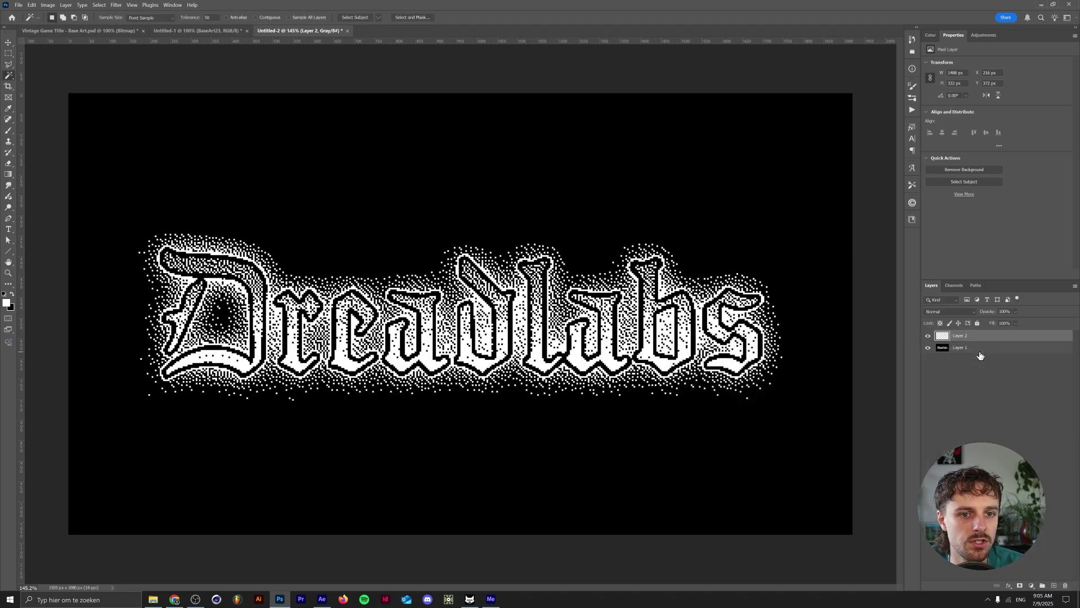
Convert the document to RGB Color, choosing Don't Merge to keep both layers.
left_click(48, 5)
left_click(48, 4)
left_click(48, 5)
mouse_move(97, 15)
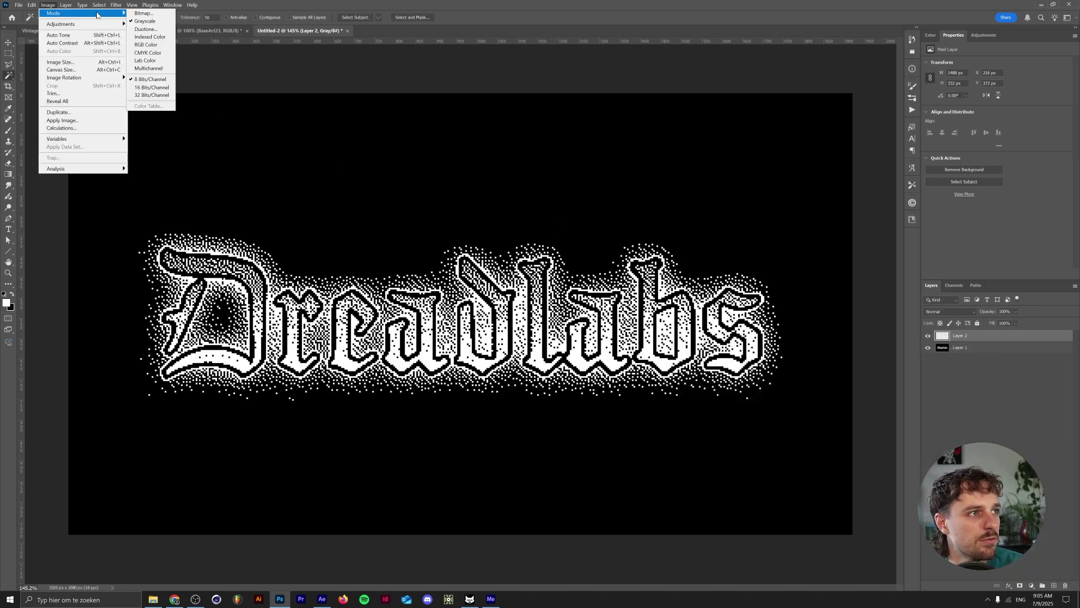
left_click(146, 44)
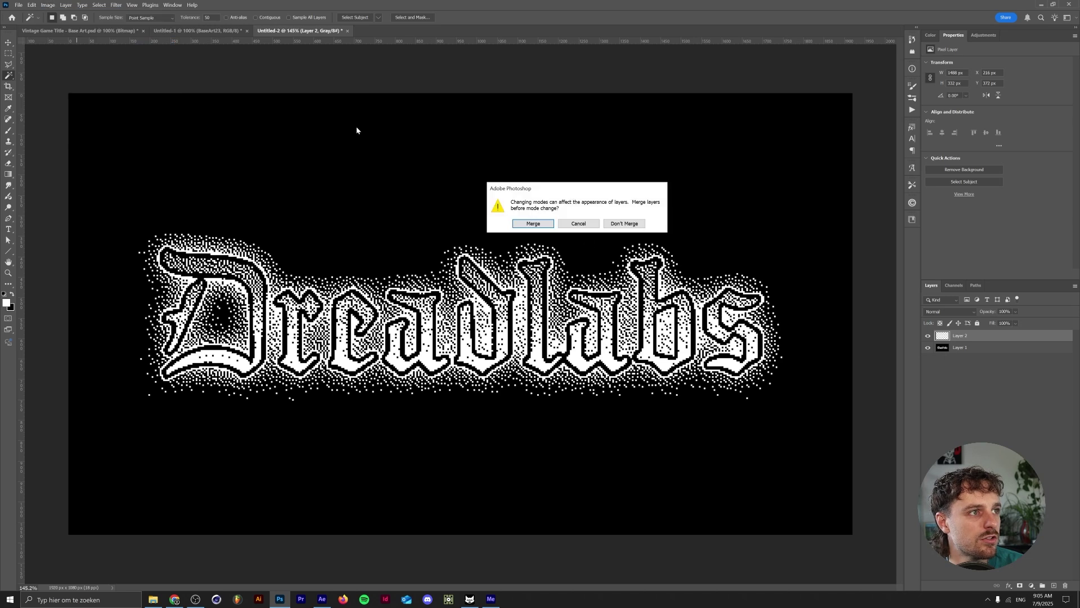
left_click(621, 224)
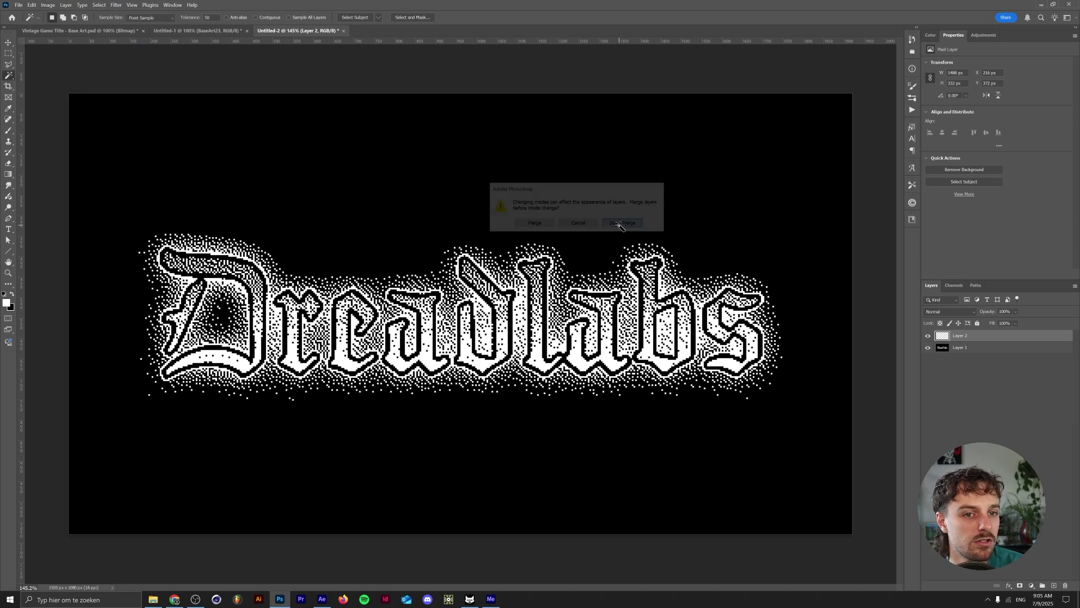
Give Layer 2 a yellow Color Overlay.
left_click(1009, 585)
left_click(1041, 552)
left_click(861, 389)
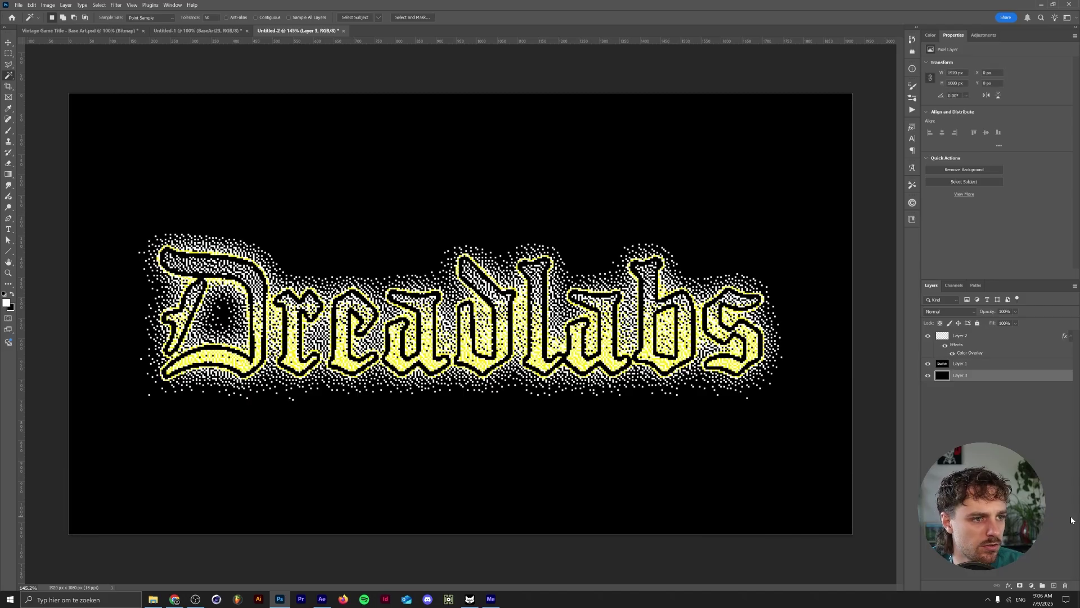
Delete Layer 1's black pixels, give it a red Color Overlay, then return to Dither Boy.
left_click(962, 363)
left_click(928, 336)
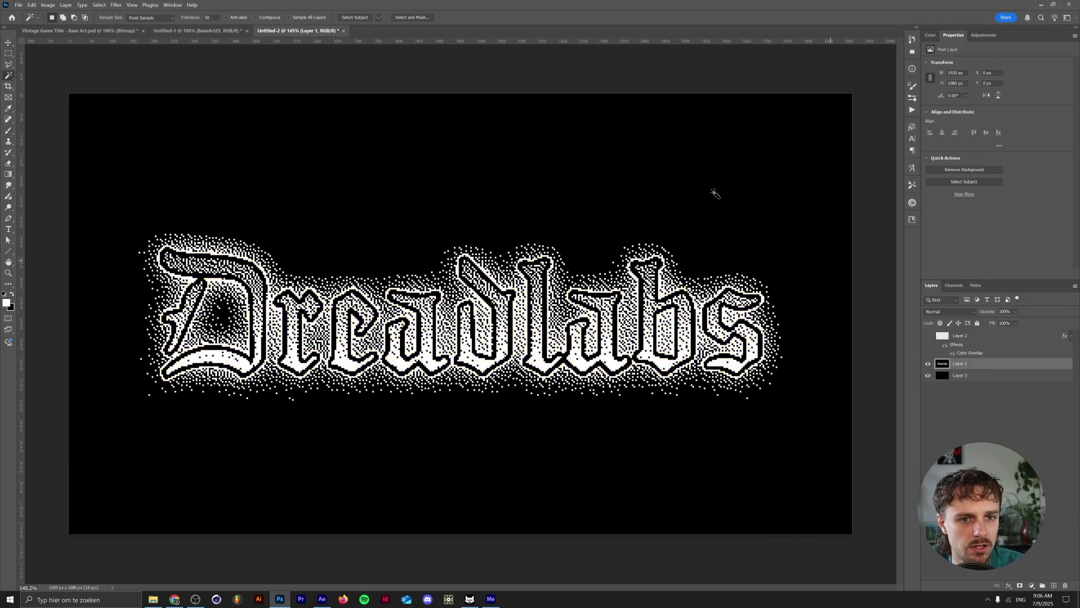
left_click(655, 148)
key("Delete")
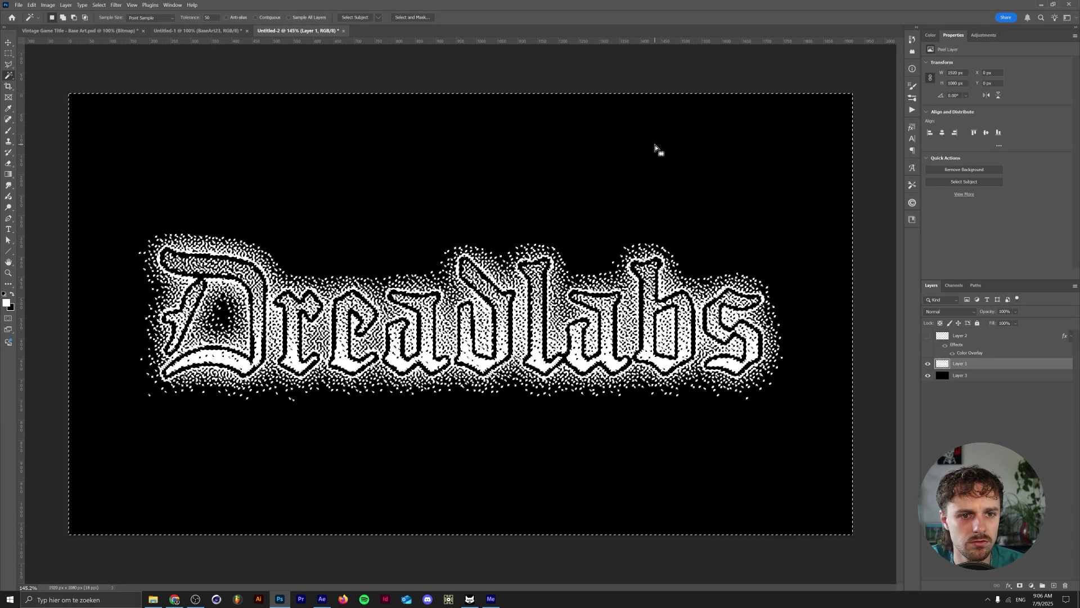
key("ctrl+d")
double_click(1064, 364)
left_click(863, 394)
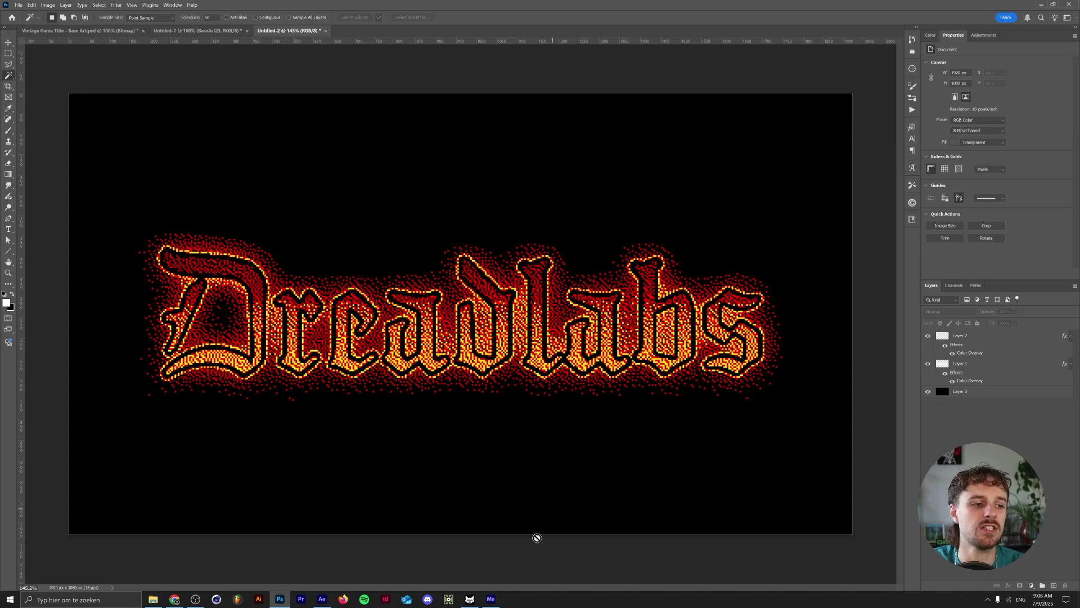
left_click(470, 599)
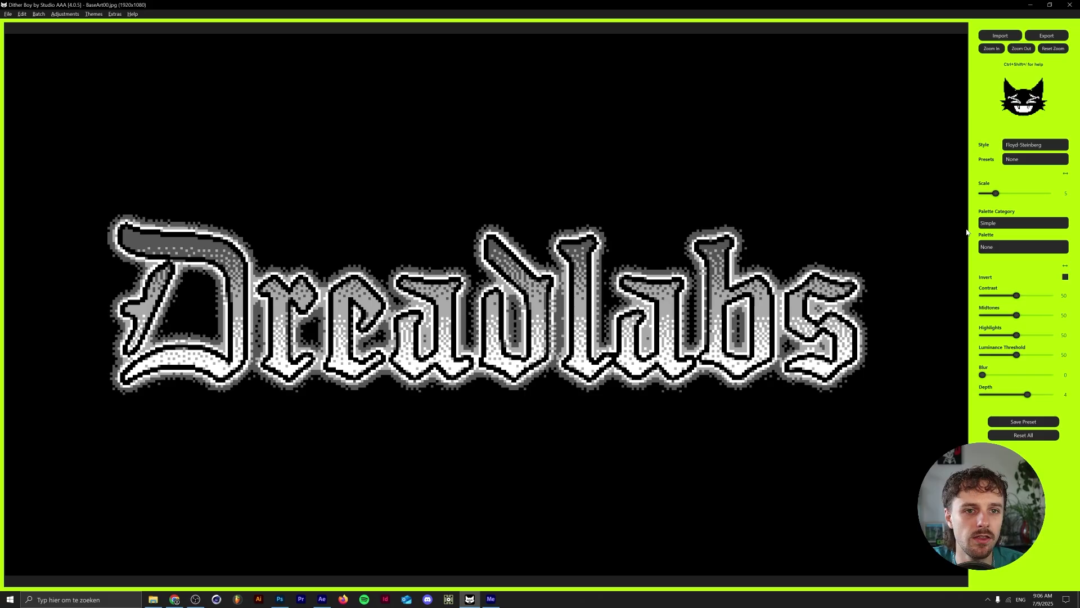
Preview the Bayer-Void and Checkers - Small dither styles, keeping the scale at 5.
left_click(1023, 148)
left_click(1023, 245)
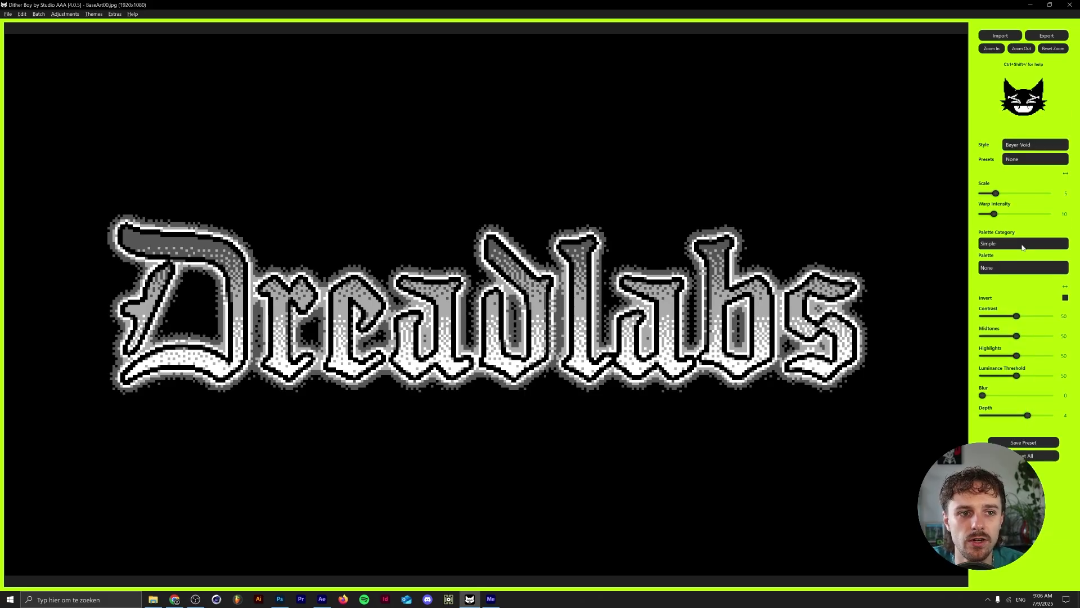
left_click(1024, 144)
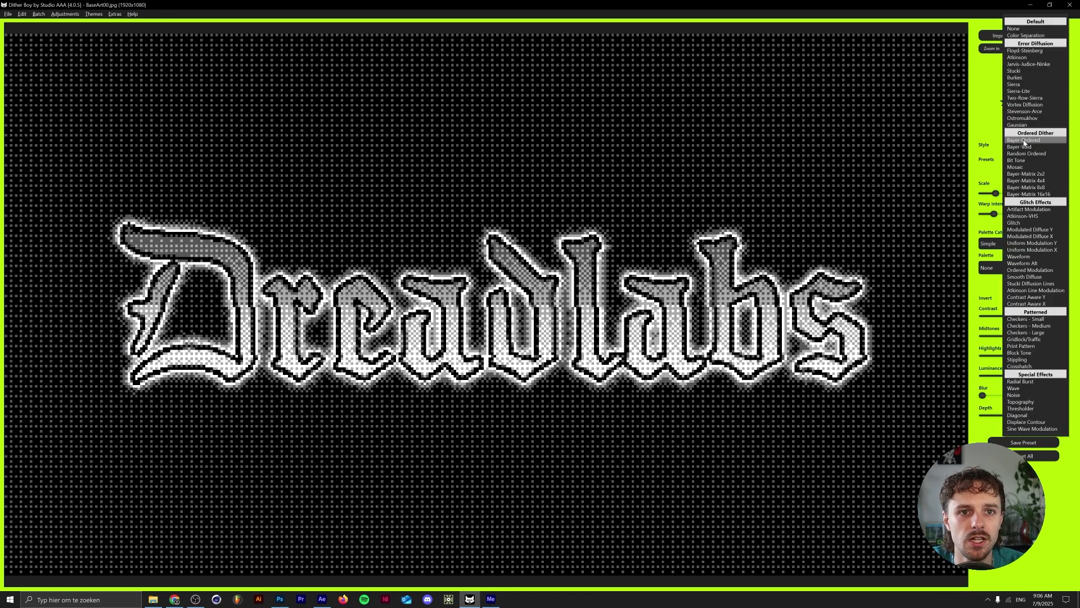
left_click(1008, 279)
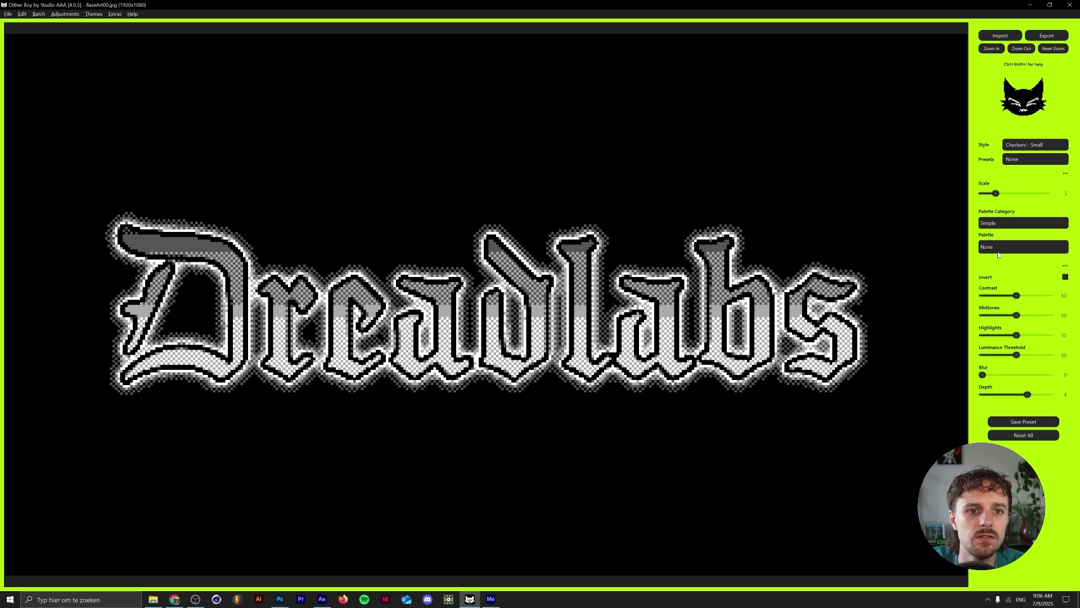
left_click_drag(996, 193, 992, 193)
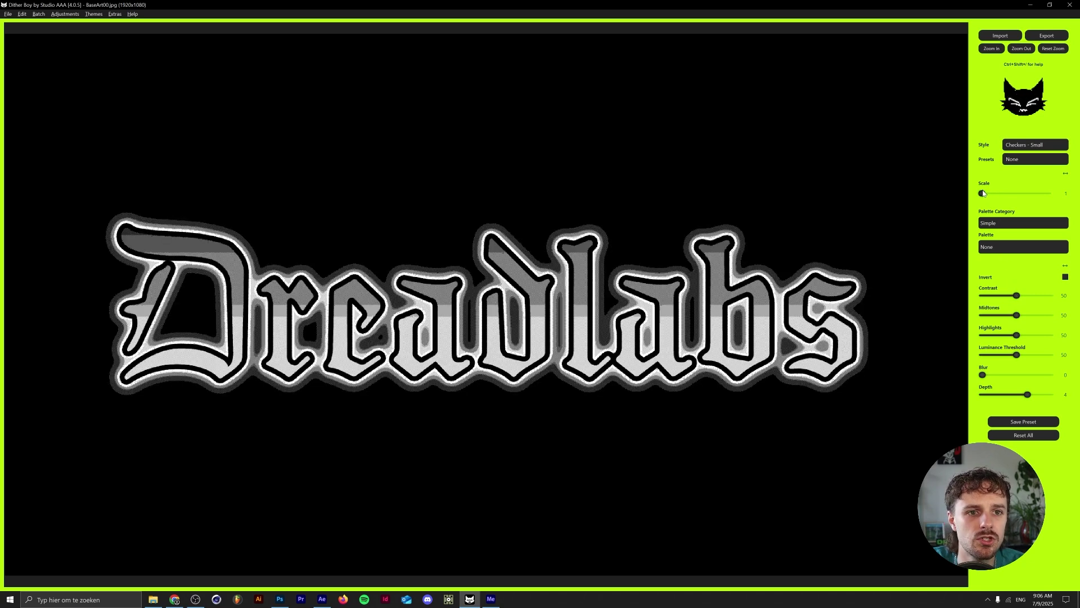
left_click(996, 193)
Switch back to Floyd-Steinberg dithering and raise the scale to 10.
left_click(1036, 144)
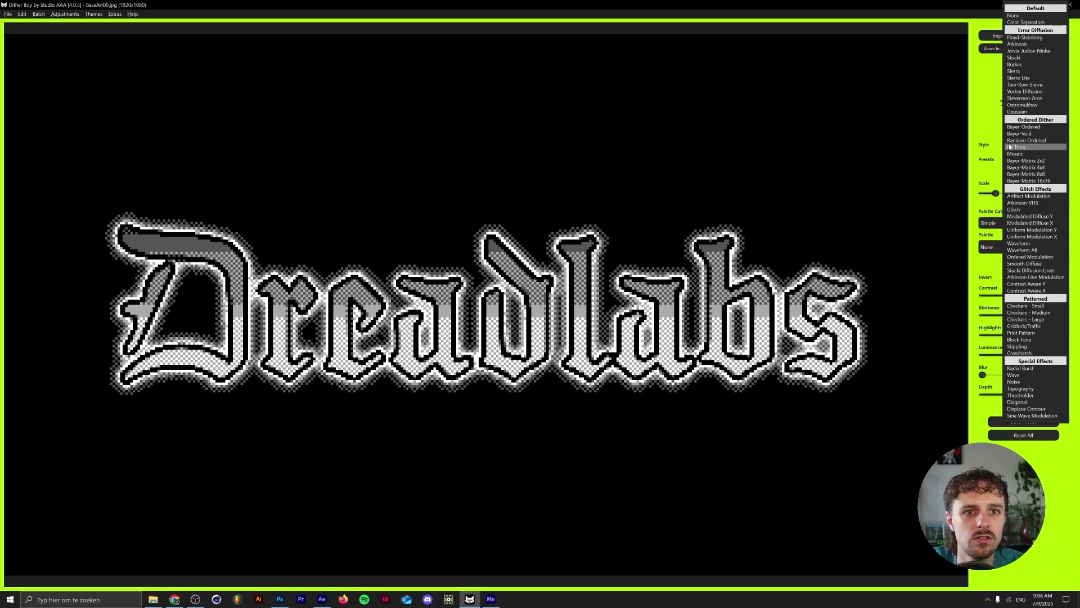
left_click(1033, 36)
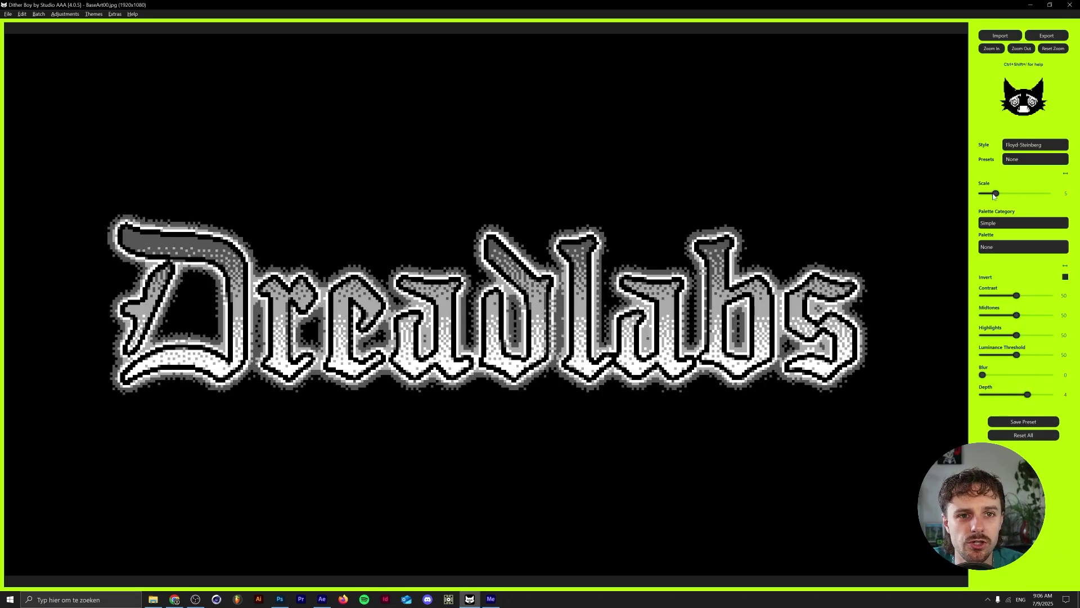
mouse_move(996, 193)
left_mouse_down()
mouse_move(985, 193)
mouse_move(1014, 193)
left_mouse_up()
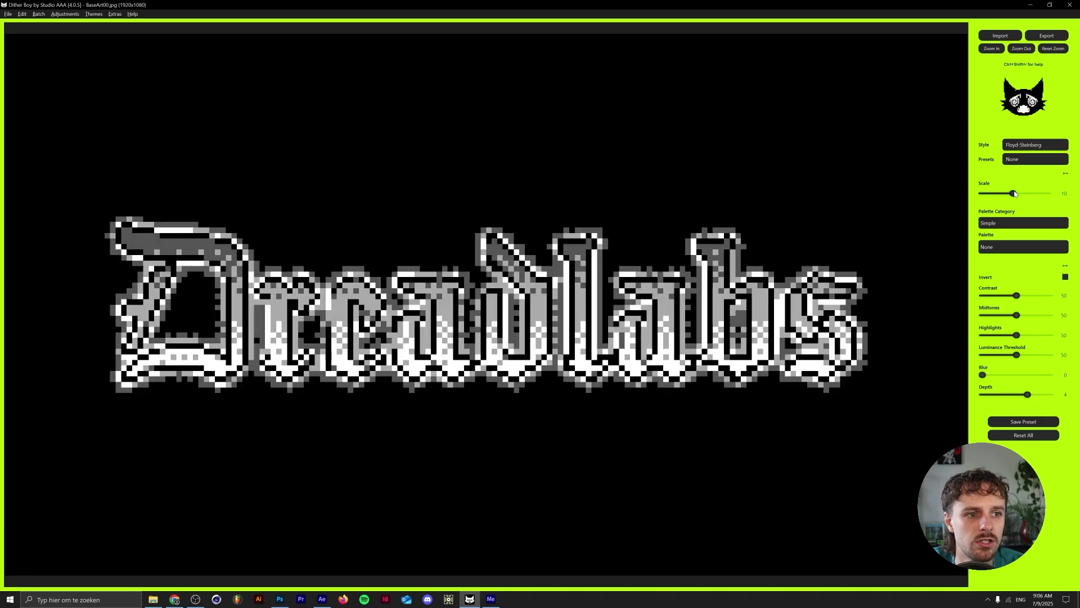